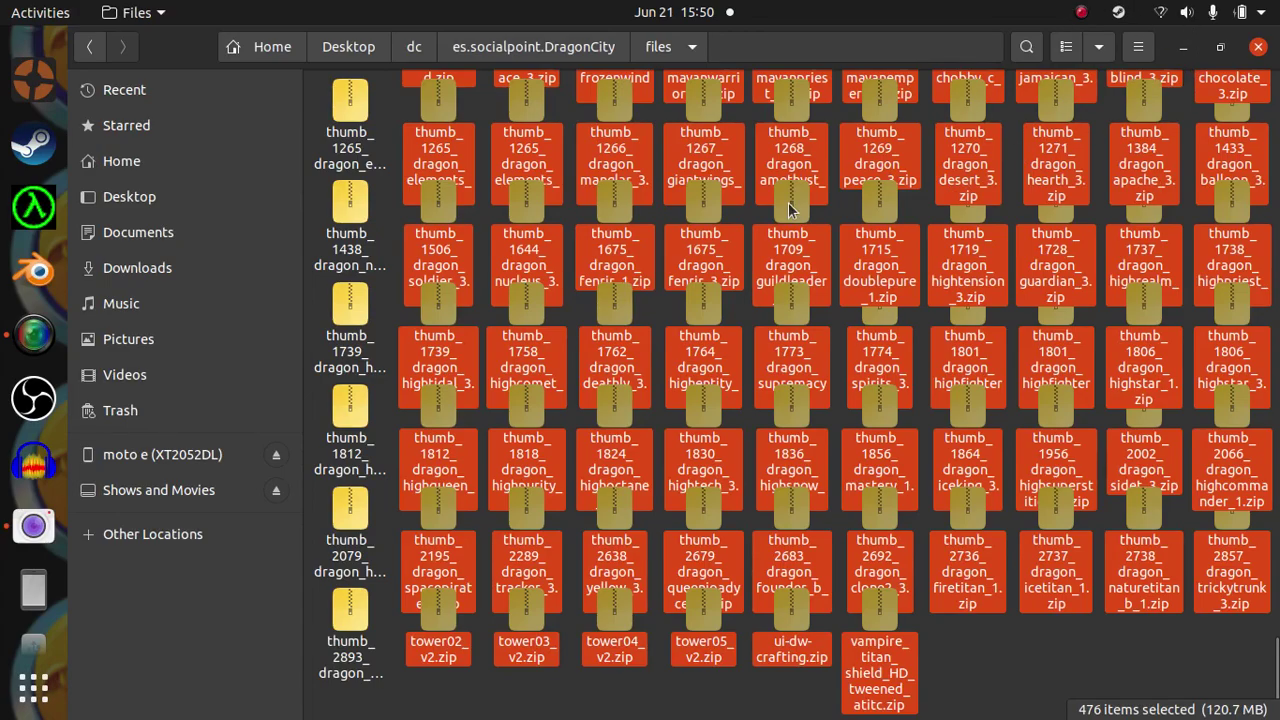
Step: Return to the top of the files folder and bring the Cheese webcam window forward from the dock
scroll(772, 203, up, 15)
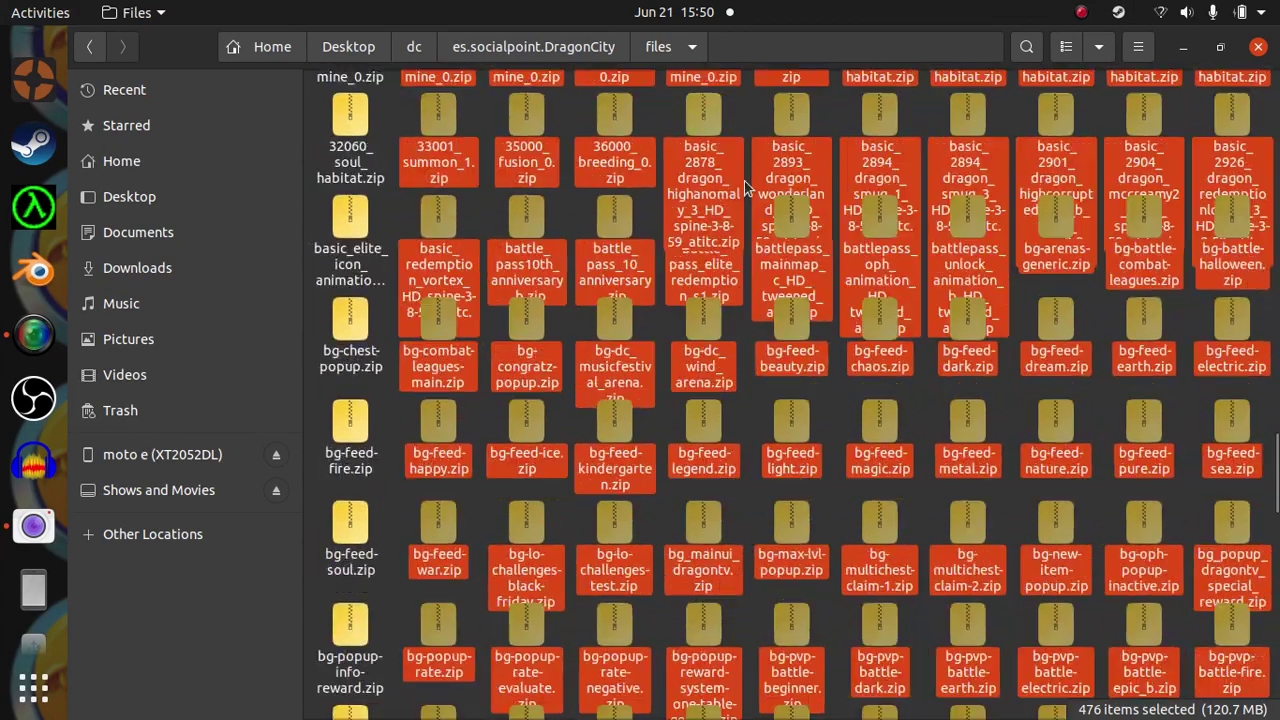
scroll(744, 188, up, 15)
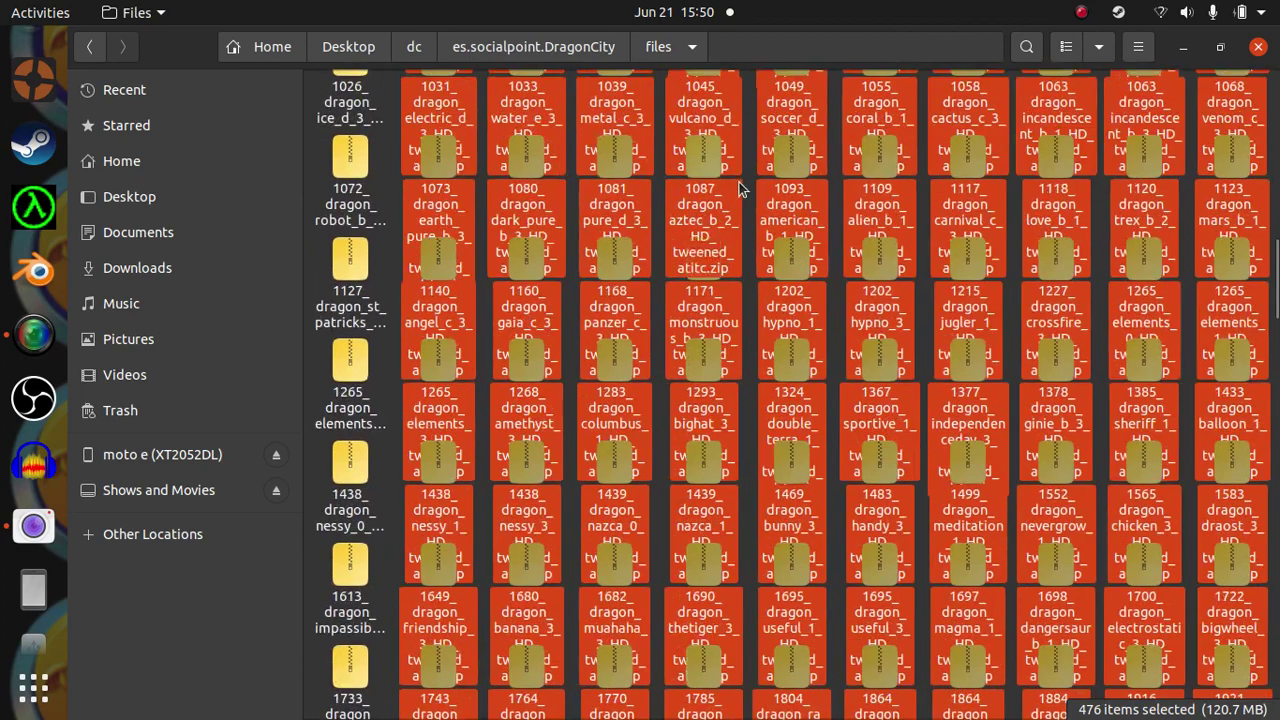
scroll(740, 188, up, 15)
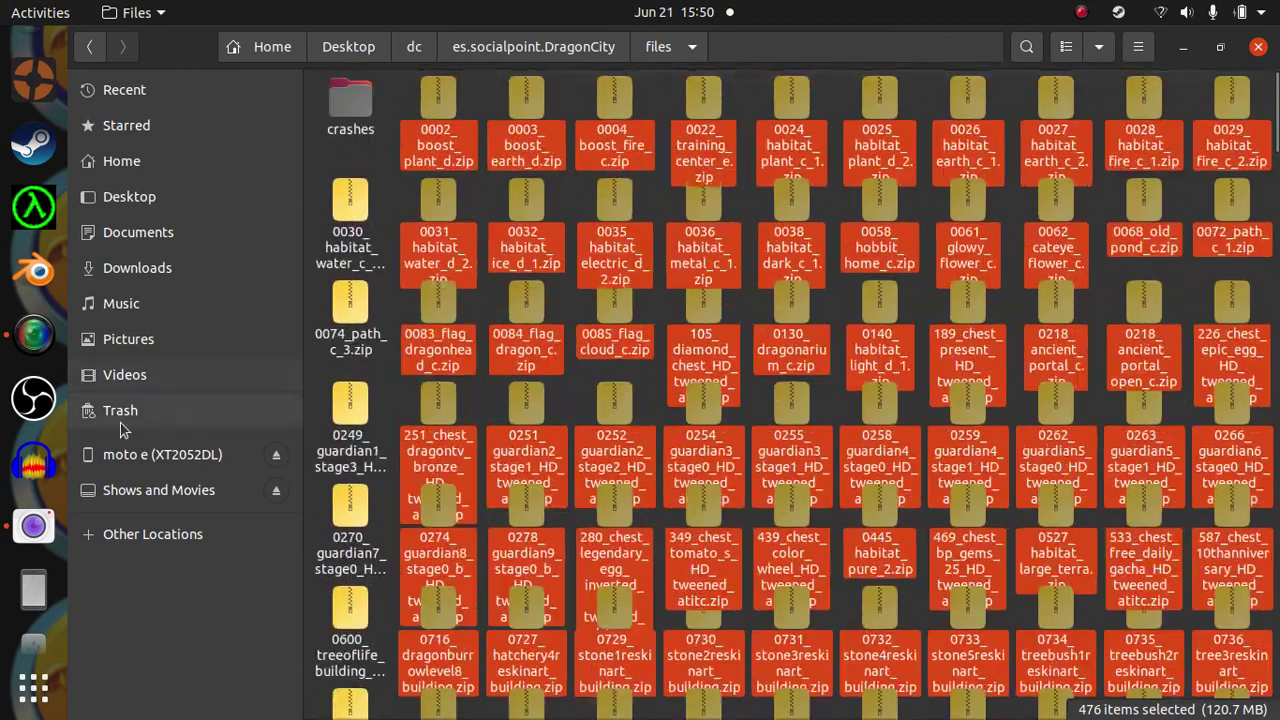
click(33, 525)
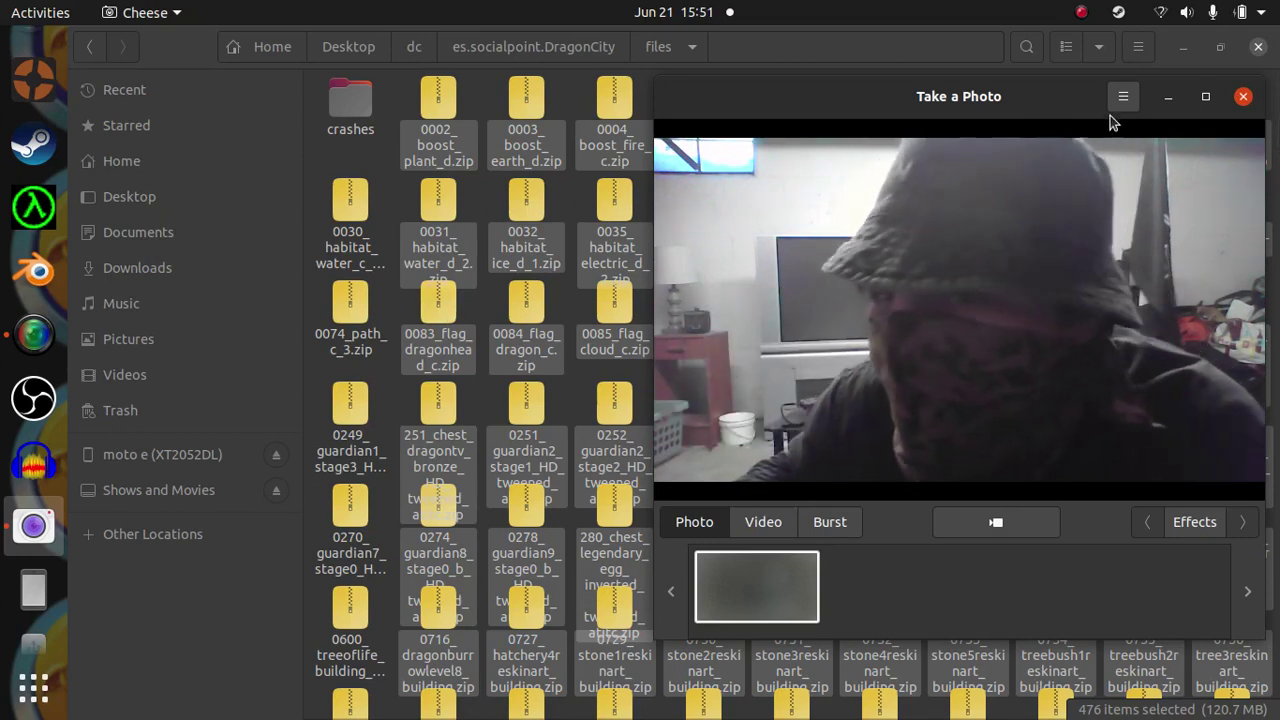
Step: Minimize the Cheese Take a Photo window to reveal the files folder again
click(1169, 98)
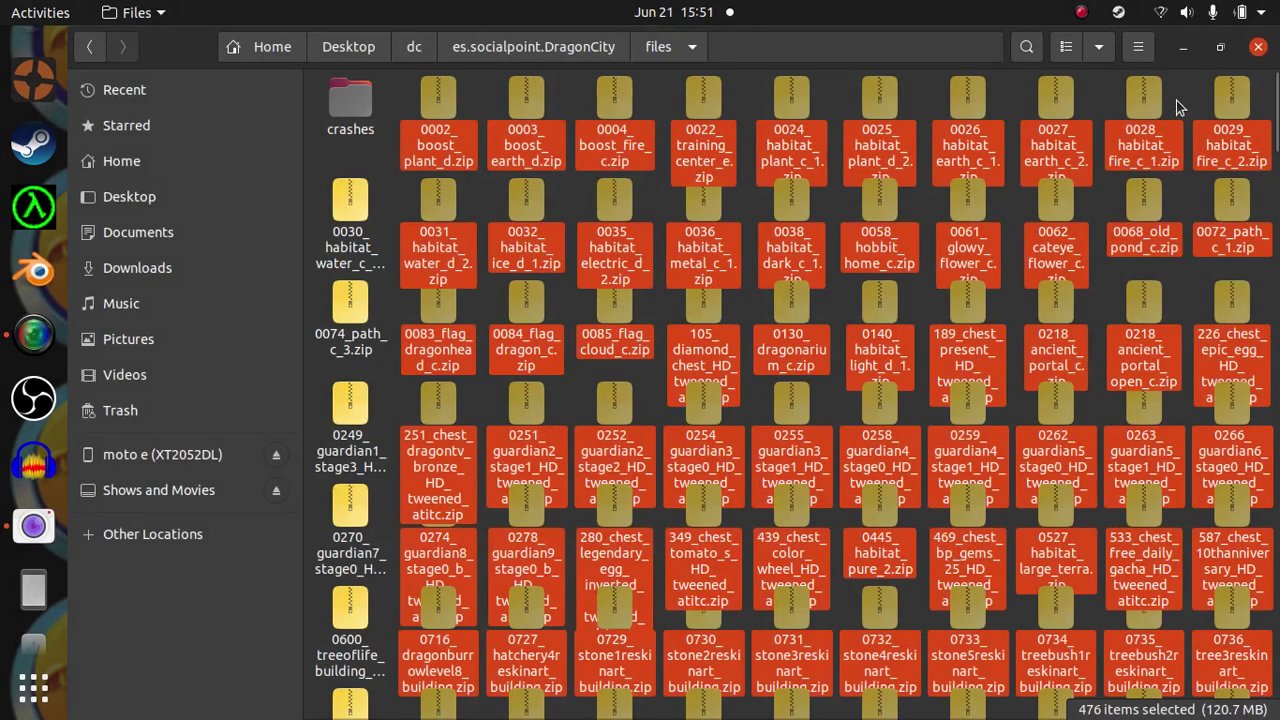
Step: Run Extract Here on the 476 selected zips and scroll through the new folders
right_click(884, 200)
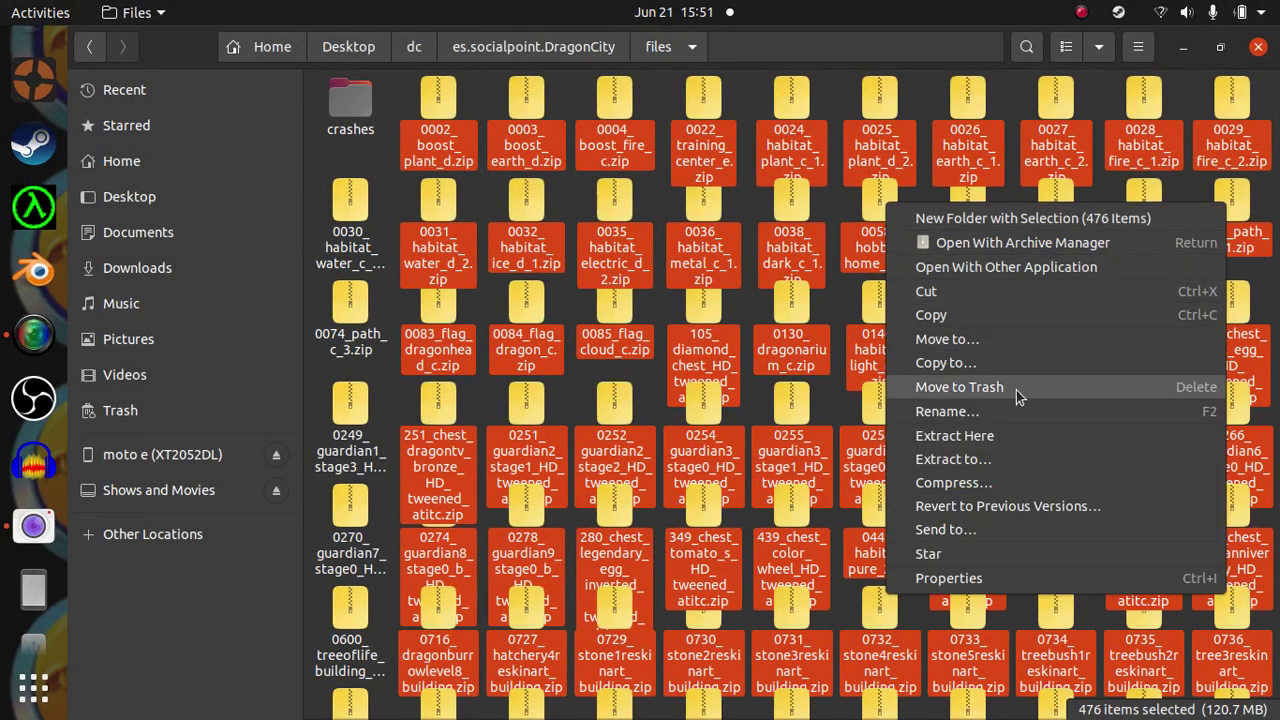
click(993, 440)
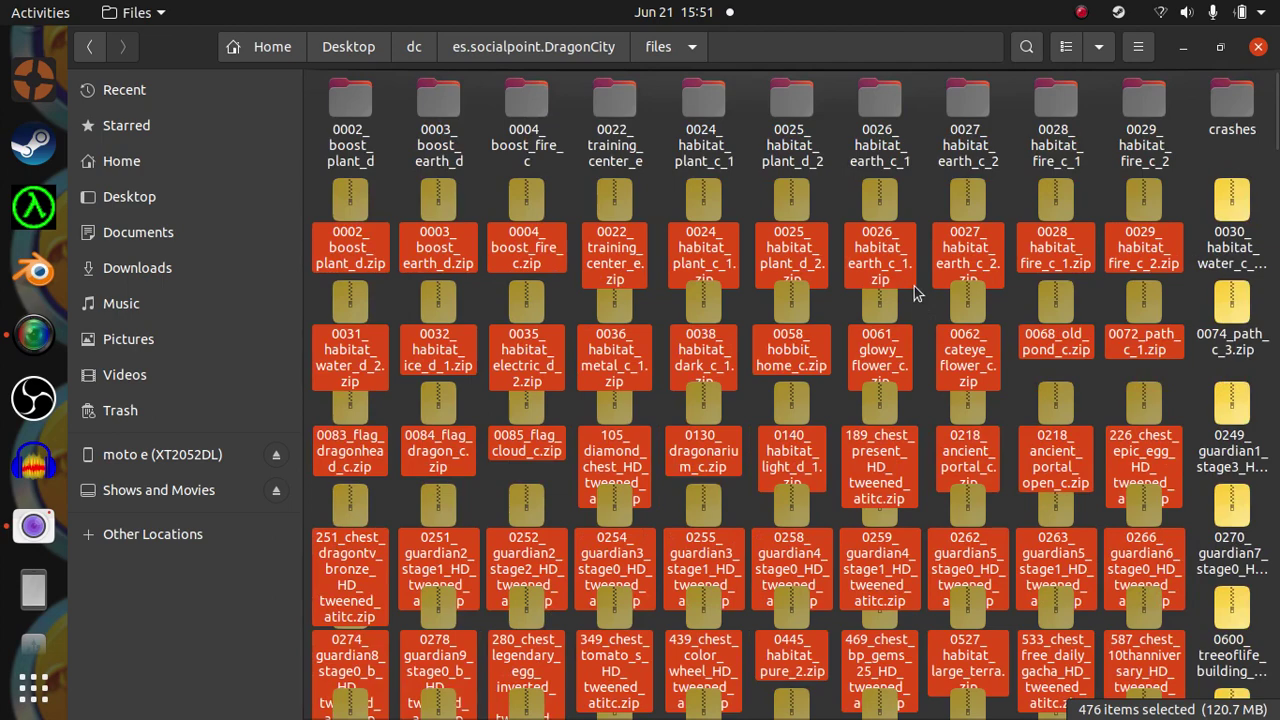
scroll(914, 292, down, 10)
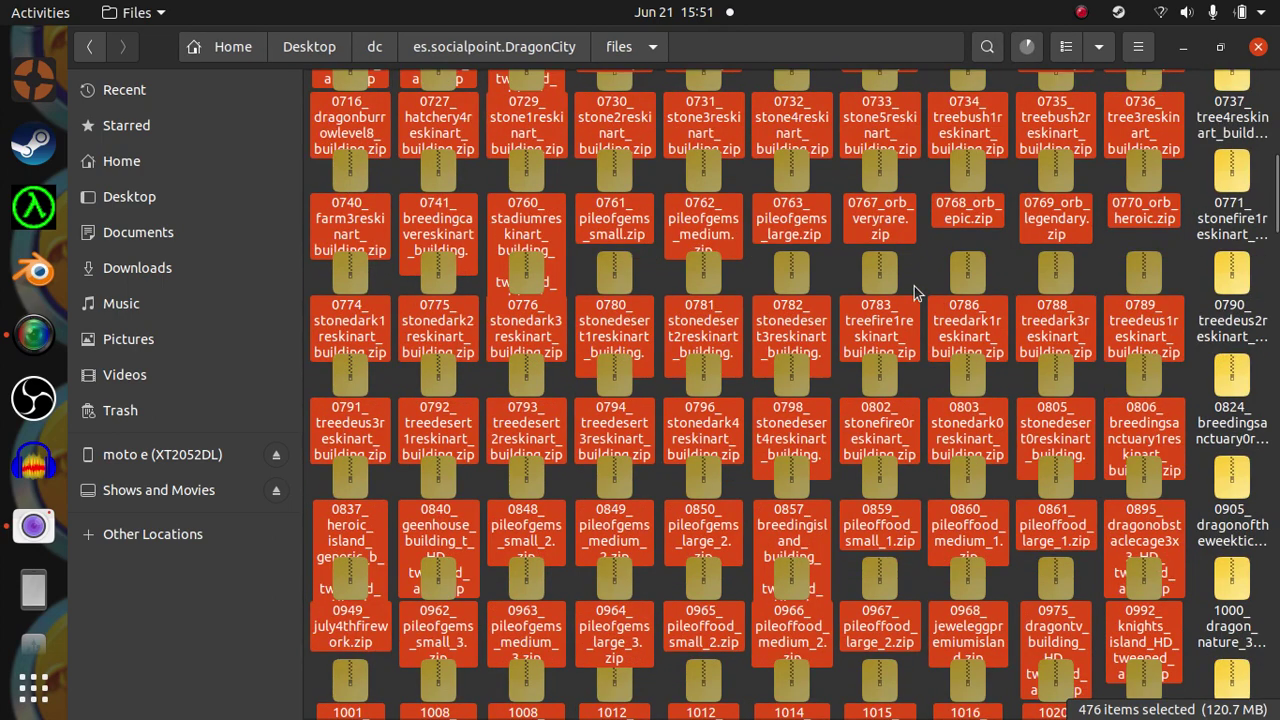
scroll(914, 290, down, 10)
scroll(914, 292, down, 3)
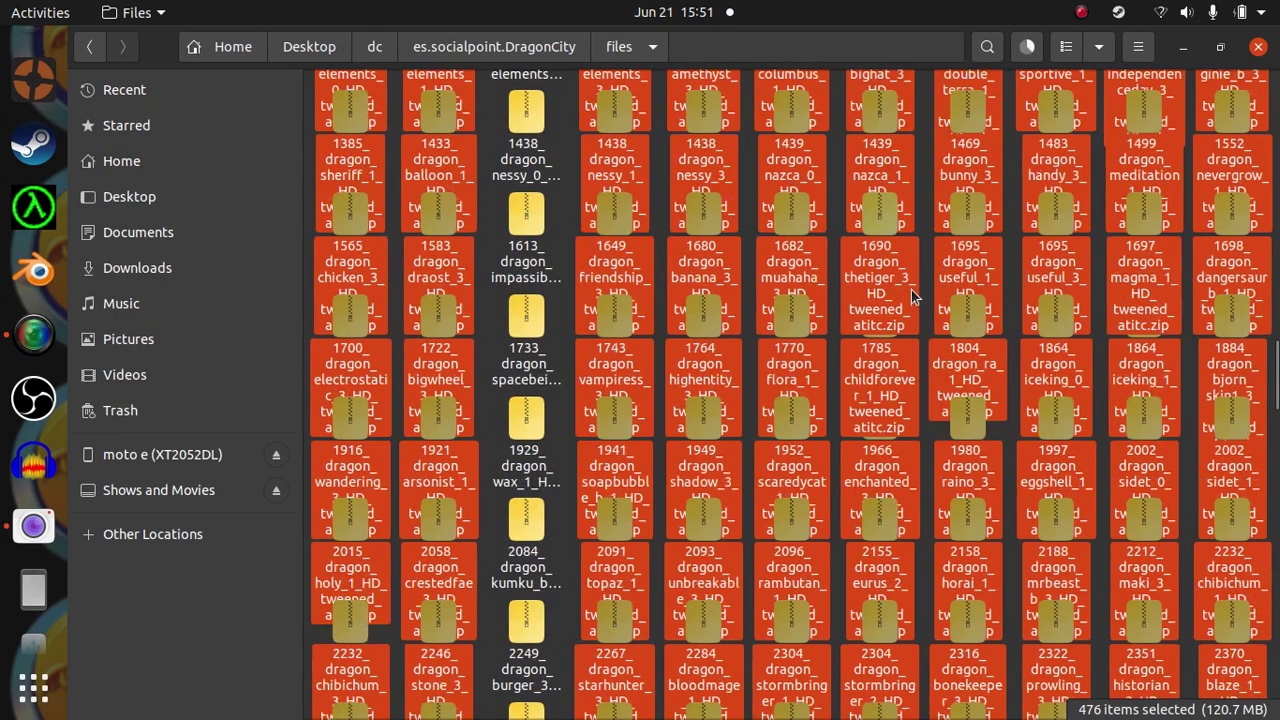
scroll(894, 320, down, 6)
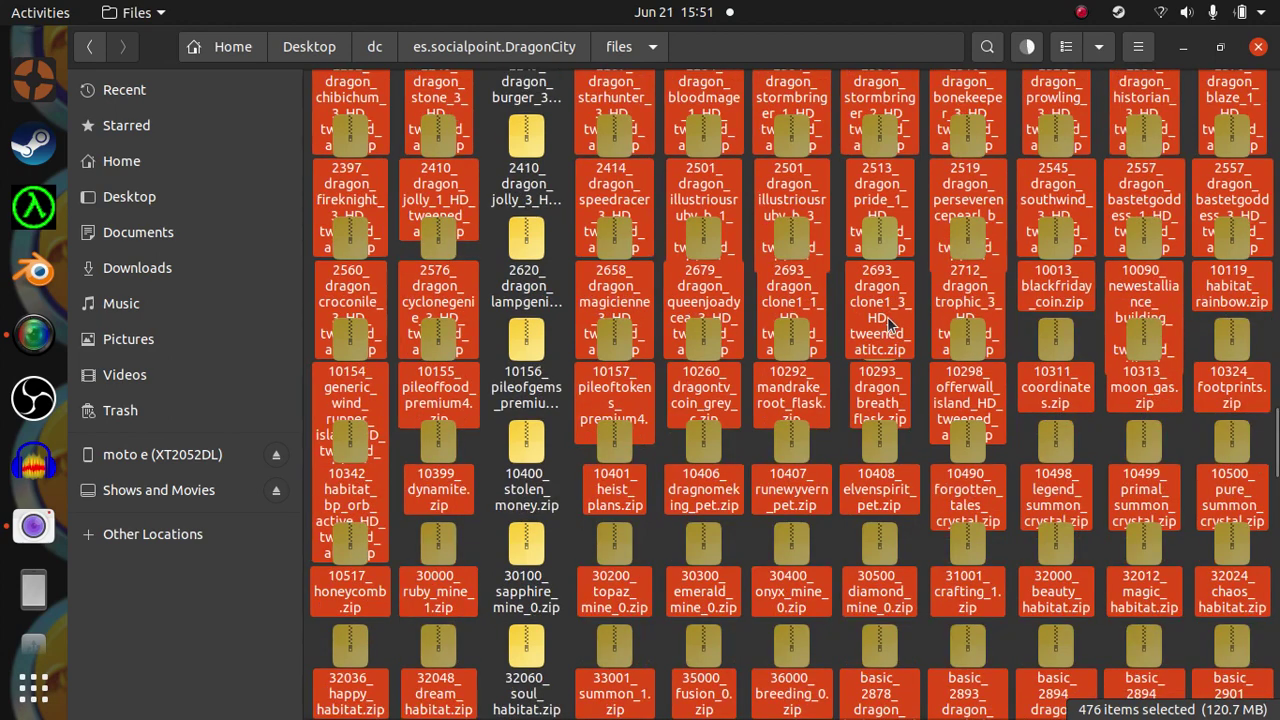
scroll(887, 322, down, 10)
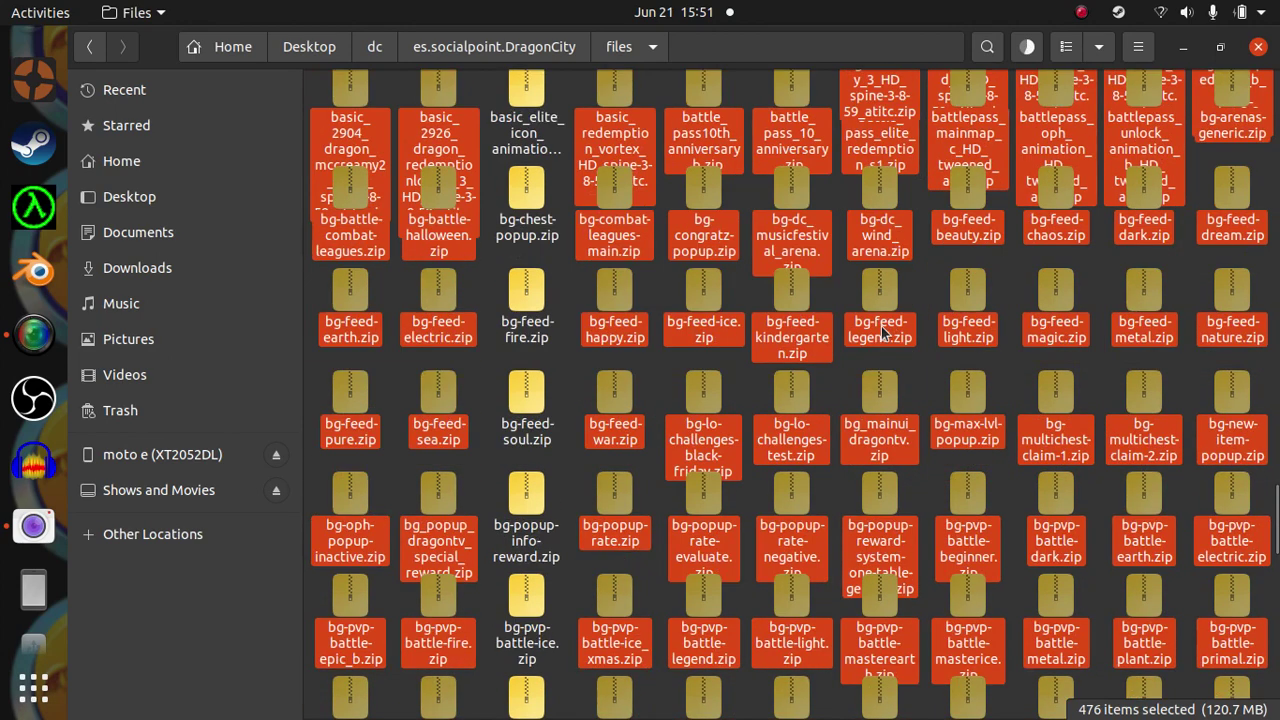
scroll(883, 334, down, 5)
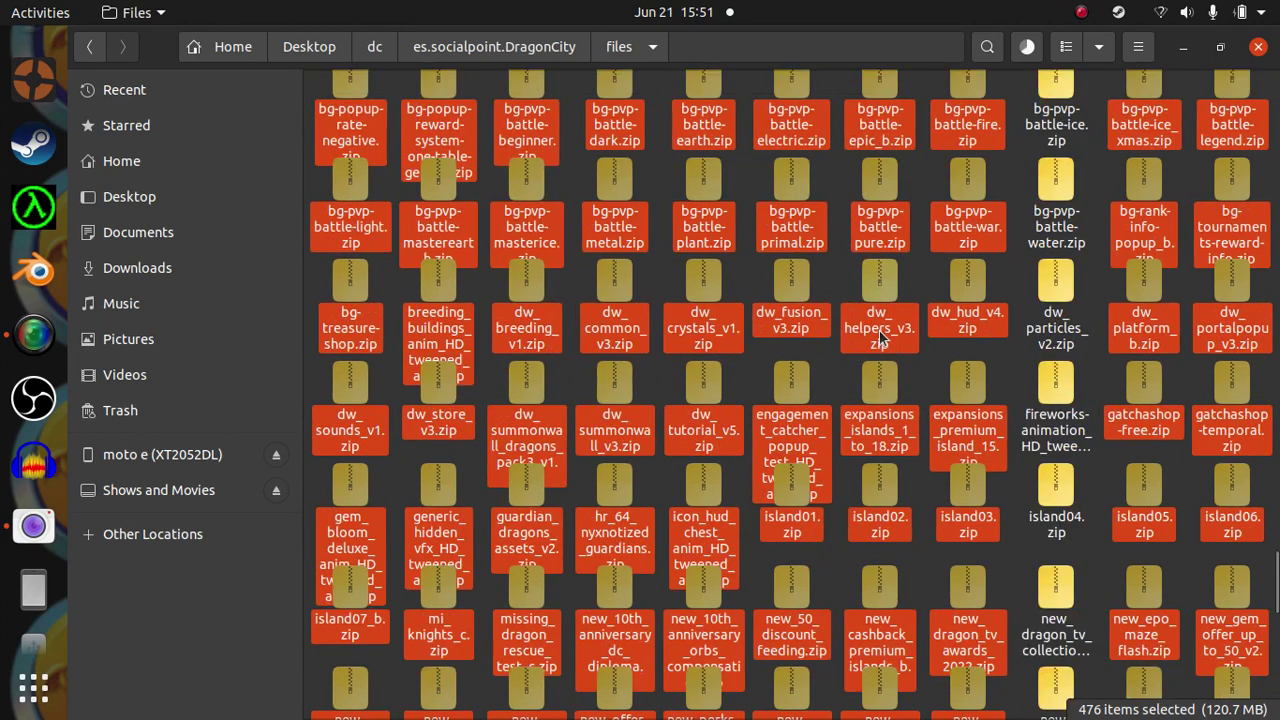
scroll(880, 338, down, 3)
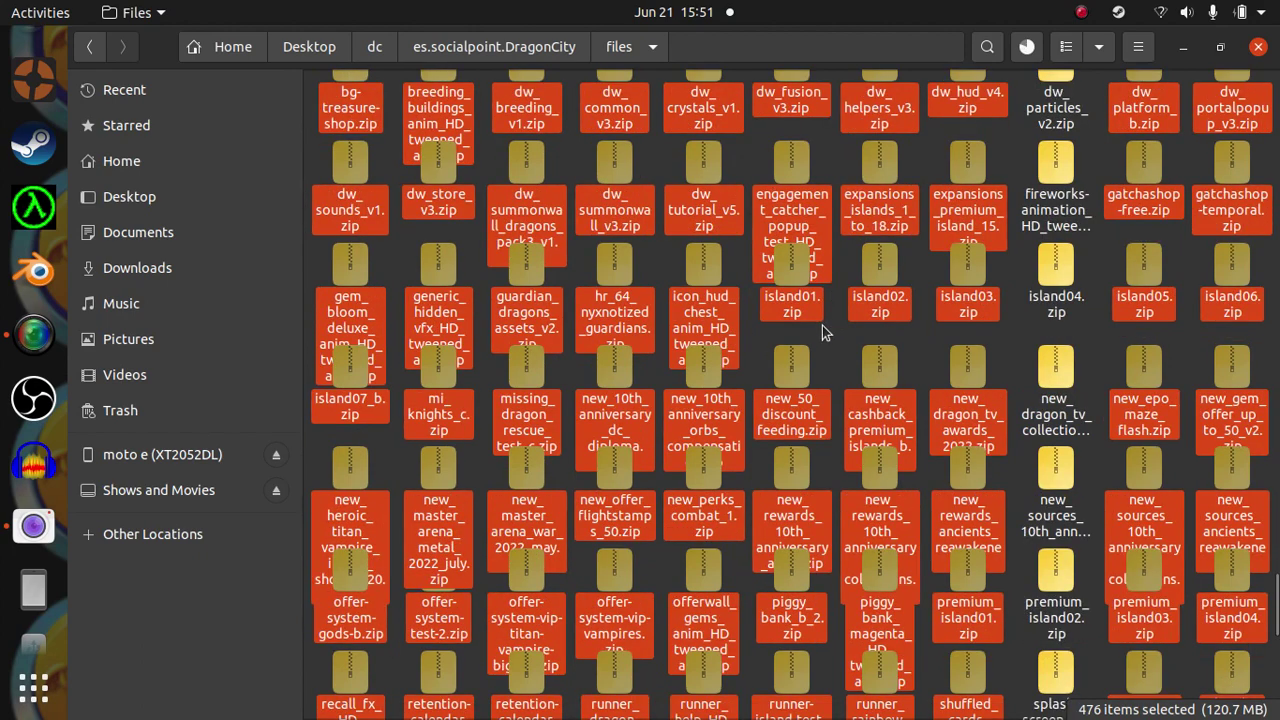
scroll(813, 345, up, 10)
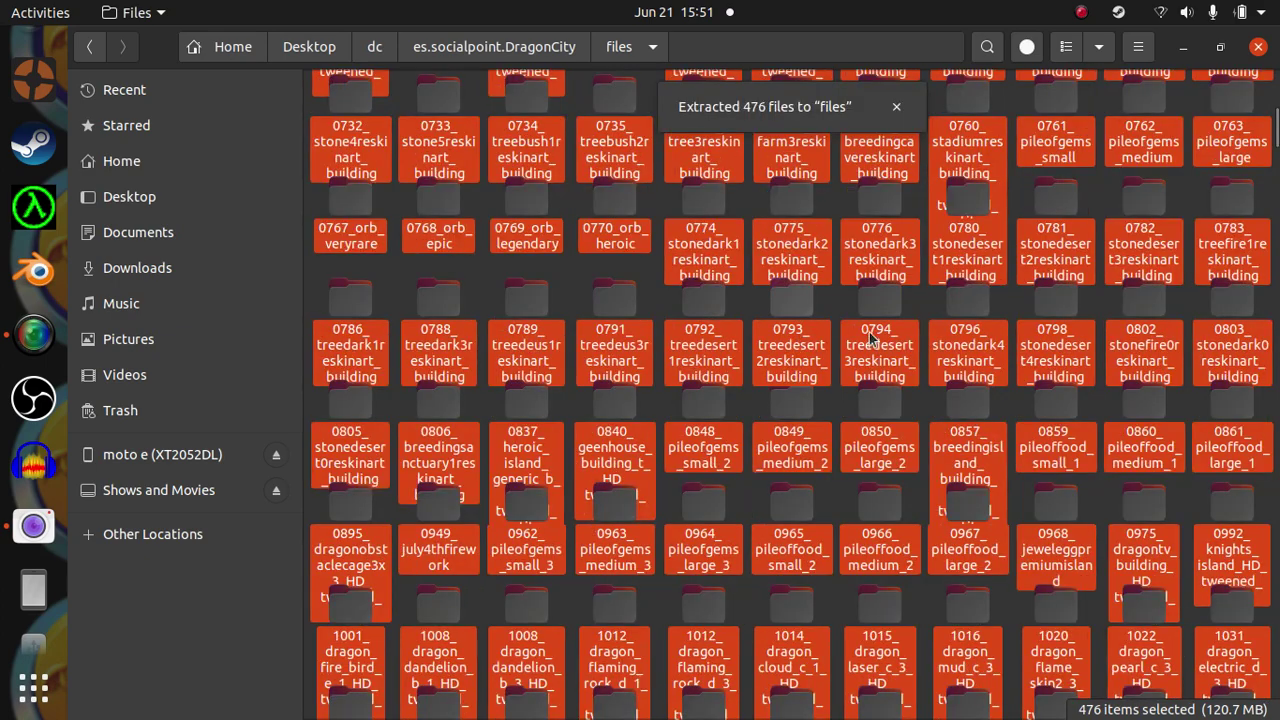
scroll(873, 342, down, 5)
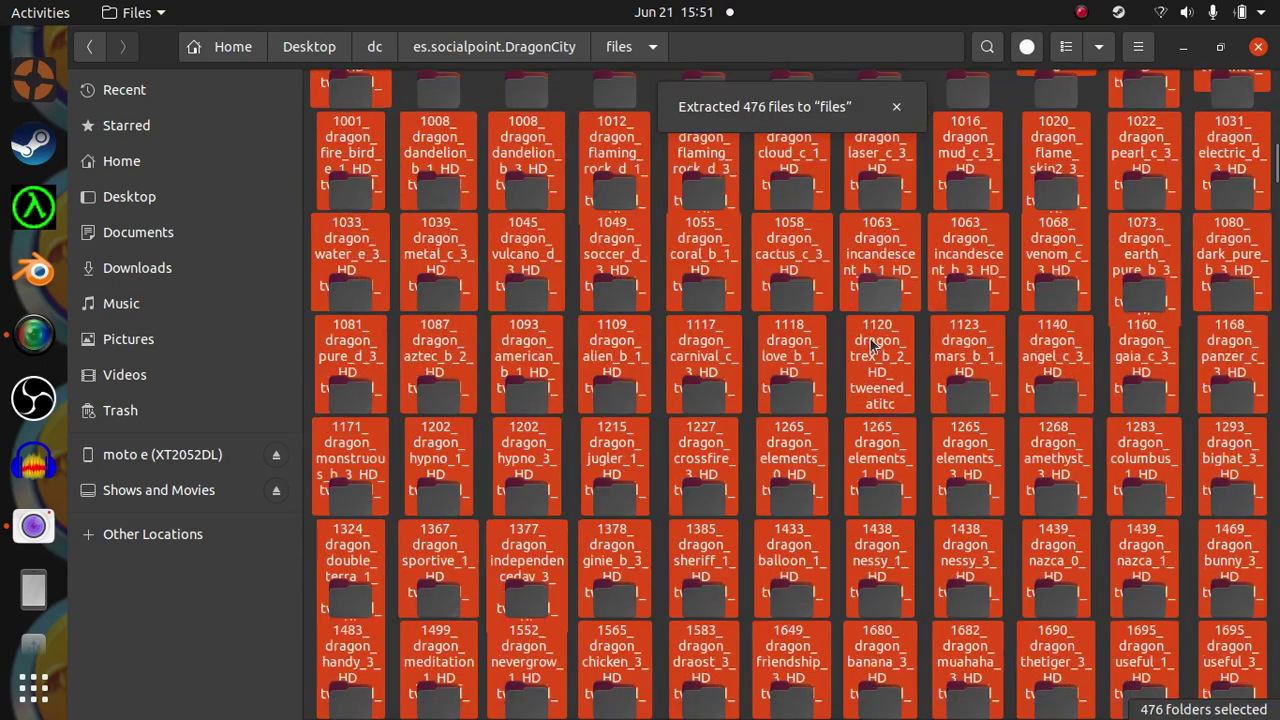
scroll(875, 342, up, 5)
scroll(880, 340, up, 10)
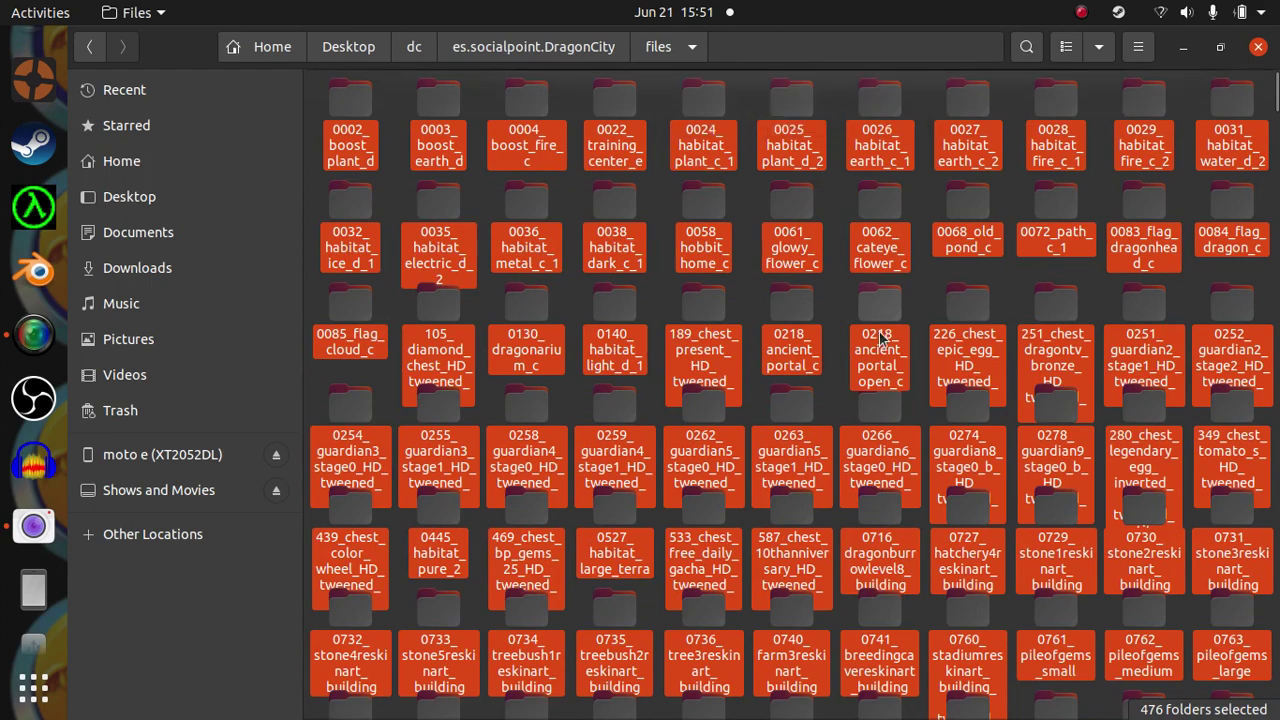
scroll(880, 345, down, 20)
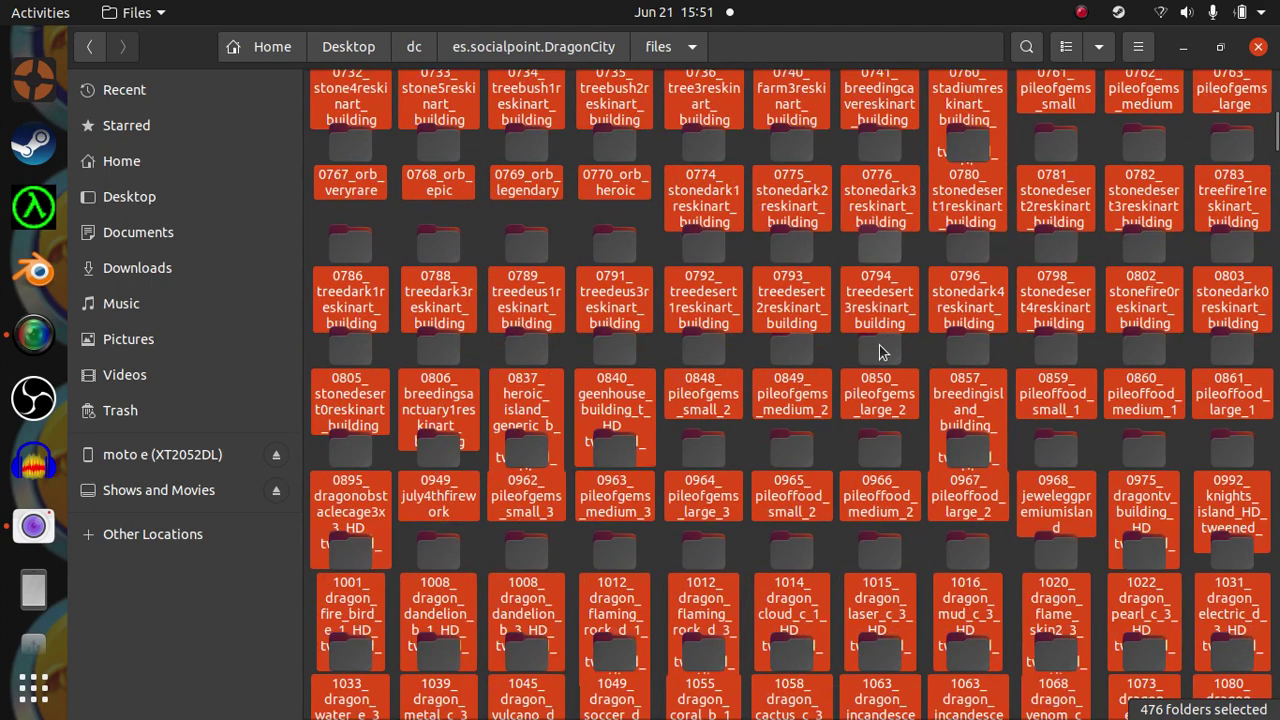
scroll(880, 350, down, 15)
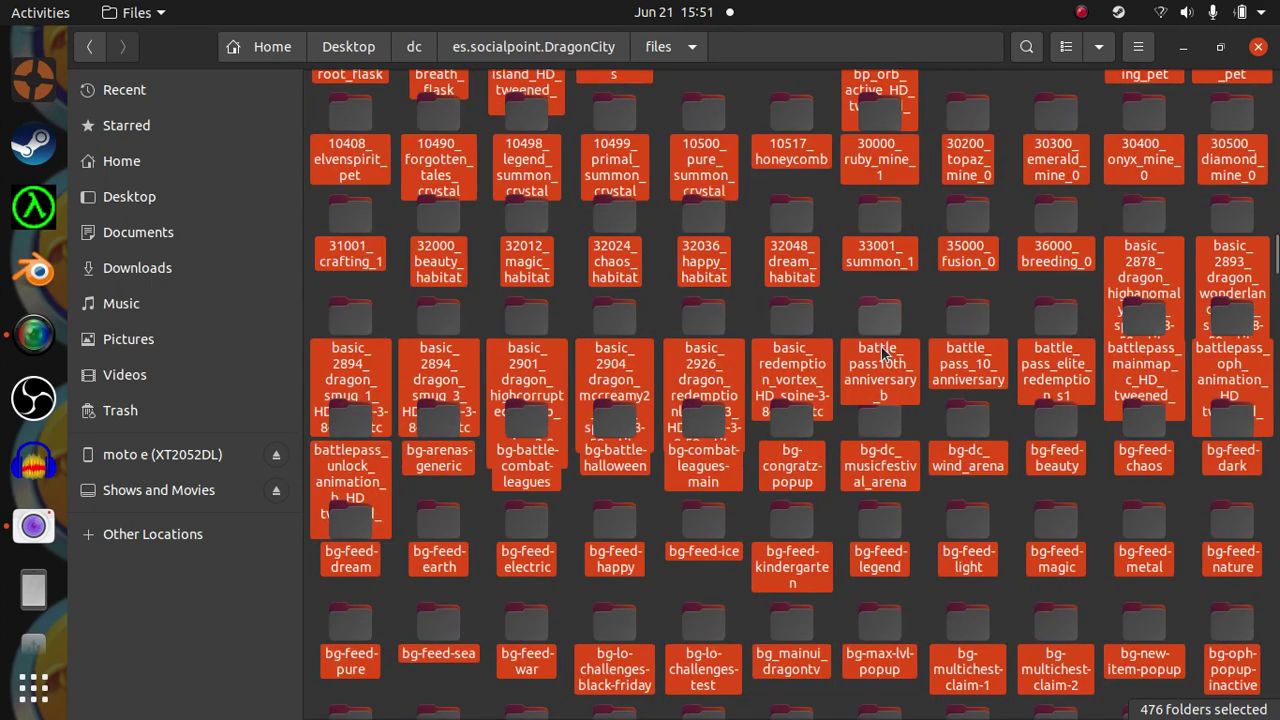
scroll(880, 350, down, 20)
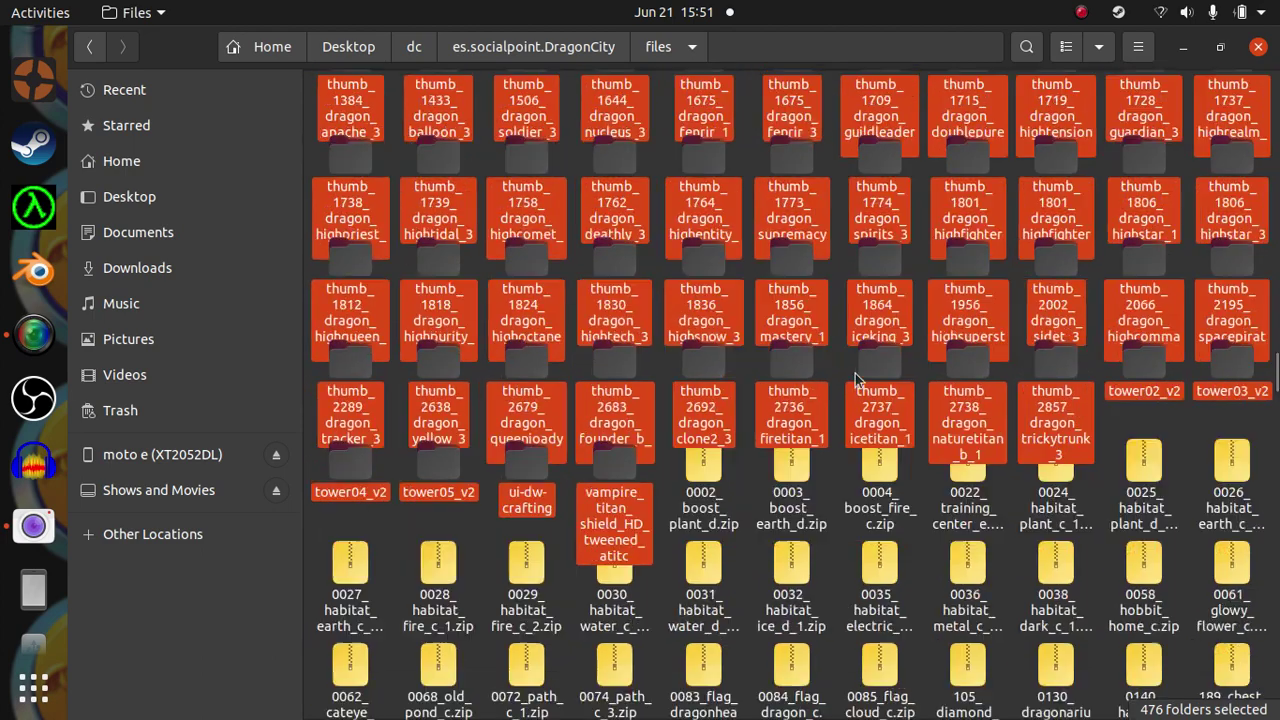
scroll(855, 378, down, 3)
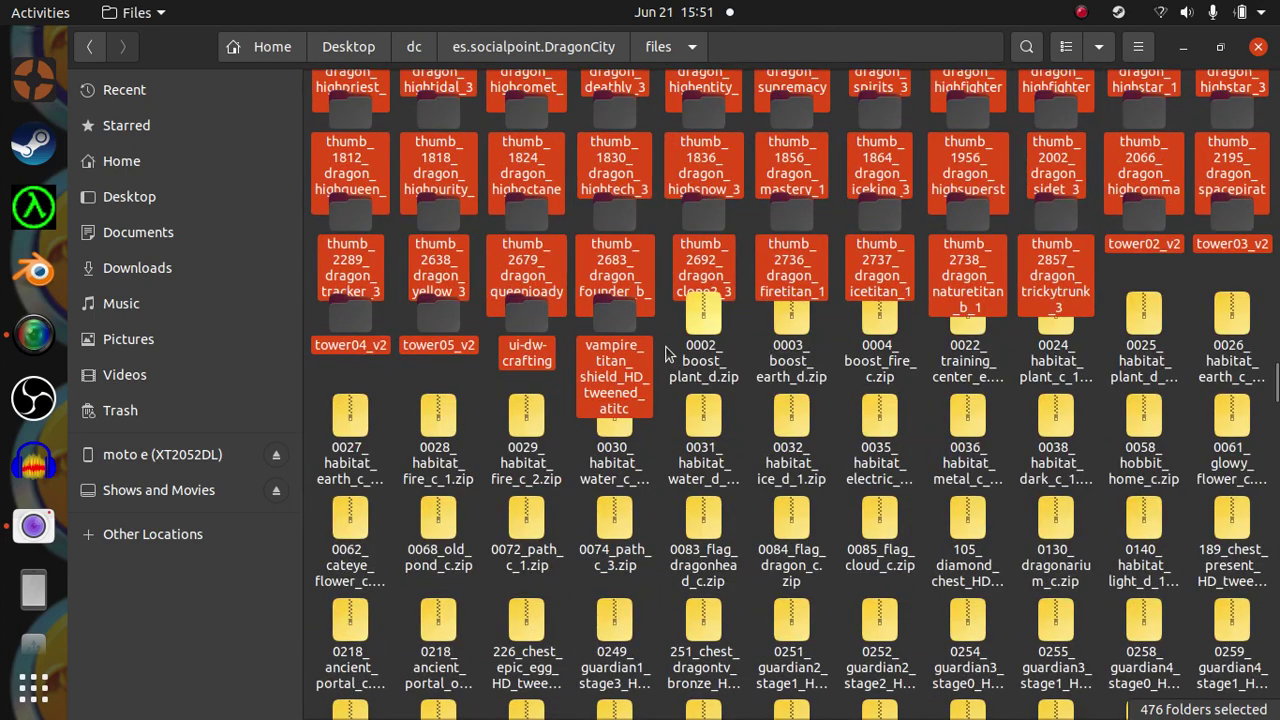
click(668, 350)
Step: Drag-select the zip archives through the thumb zips at the list's end, 516 items totalling 131.7 MB
click(668, 330)
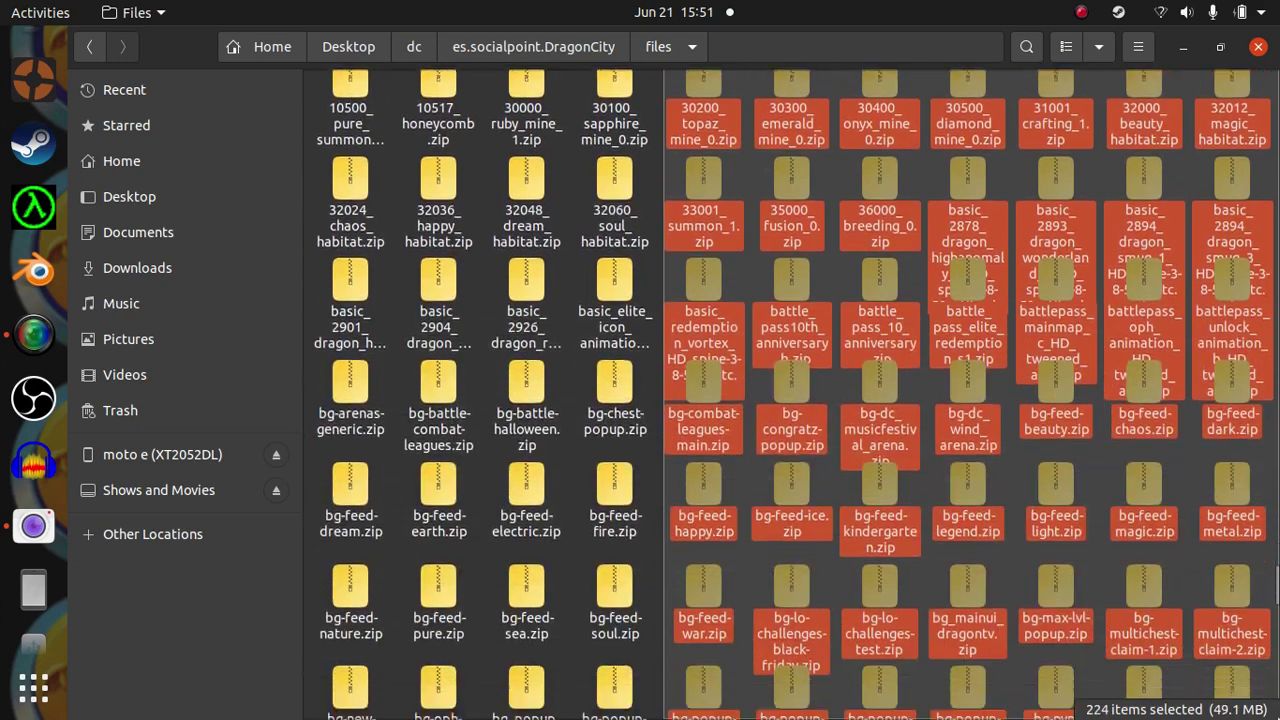
drag(1200, 715, 1200, 715)
right_click(906, 518)
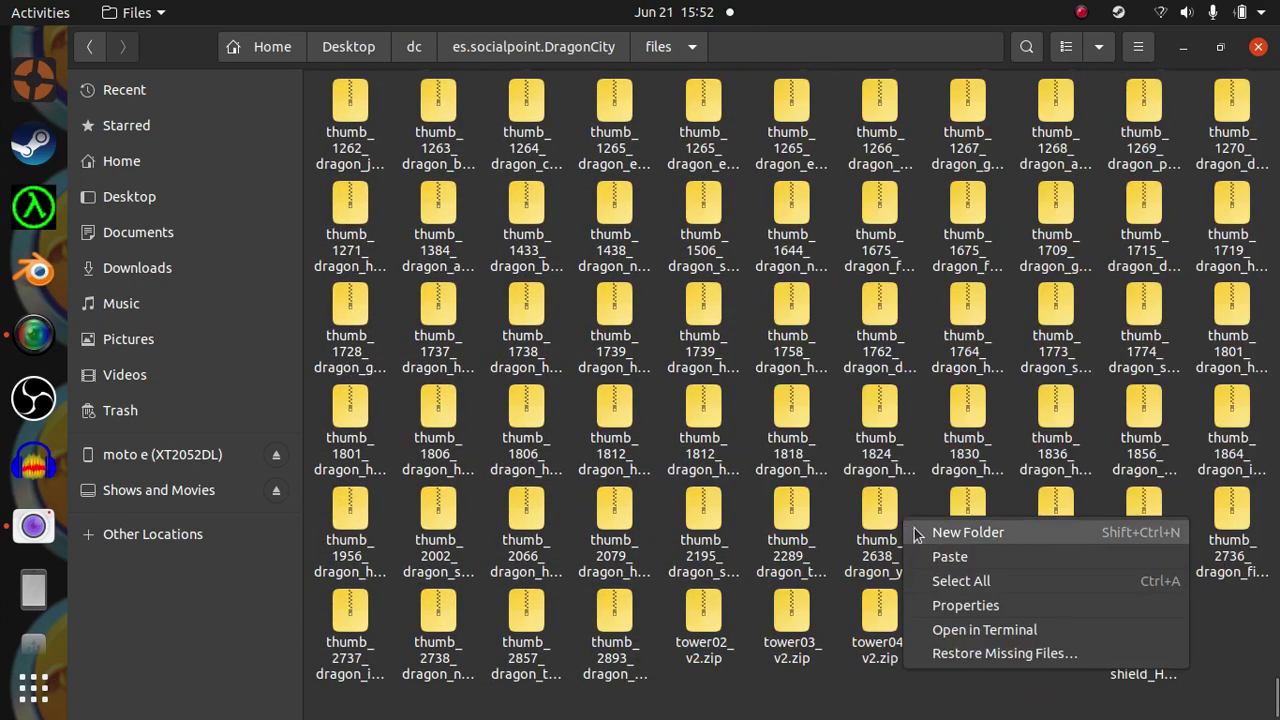
click(946, 556)
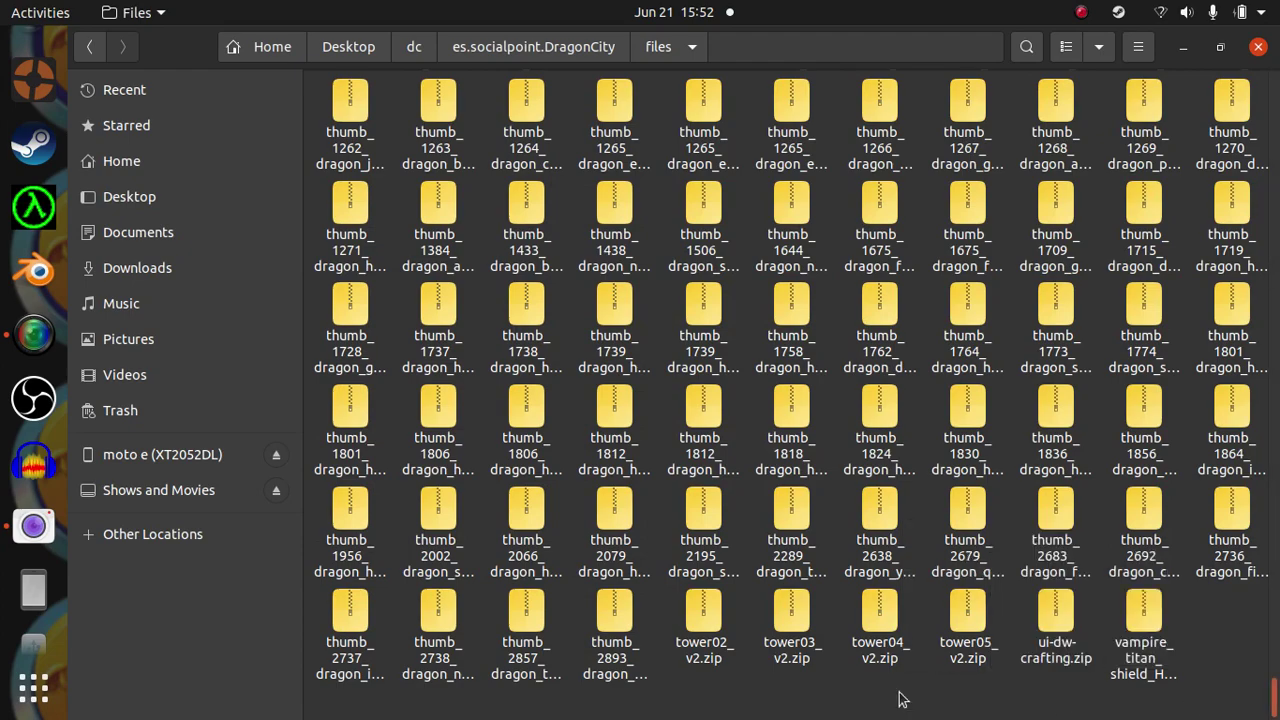
scroll(785, 645, up, 10)
scroll(785, 645, down, 10)
drag(1197, 707, 1130, 645)
drag(1035, 598, 628, 660)
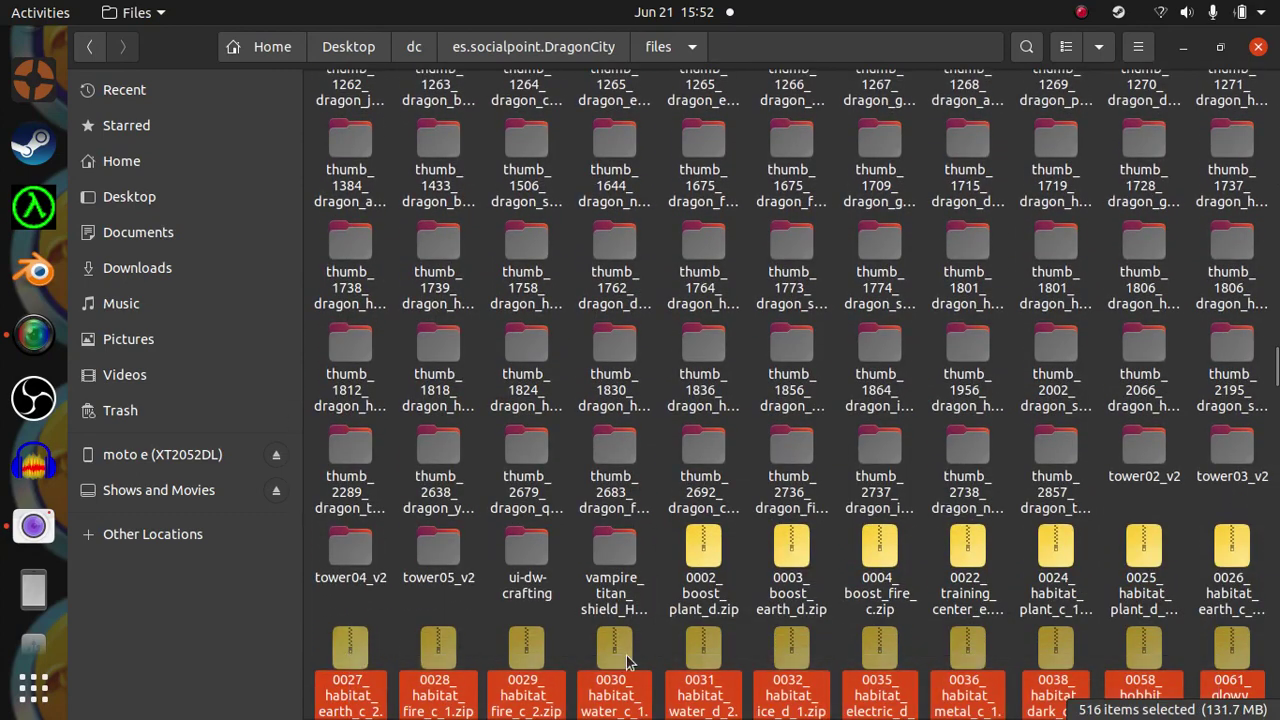
right_click(715, 662)
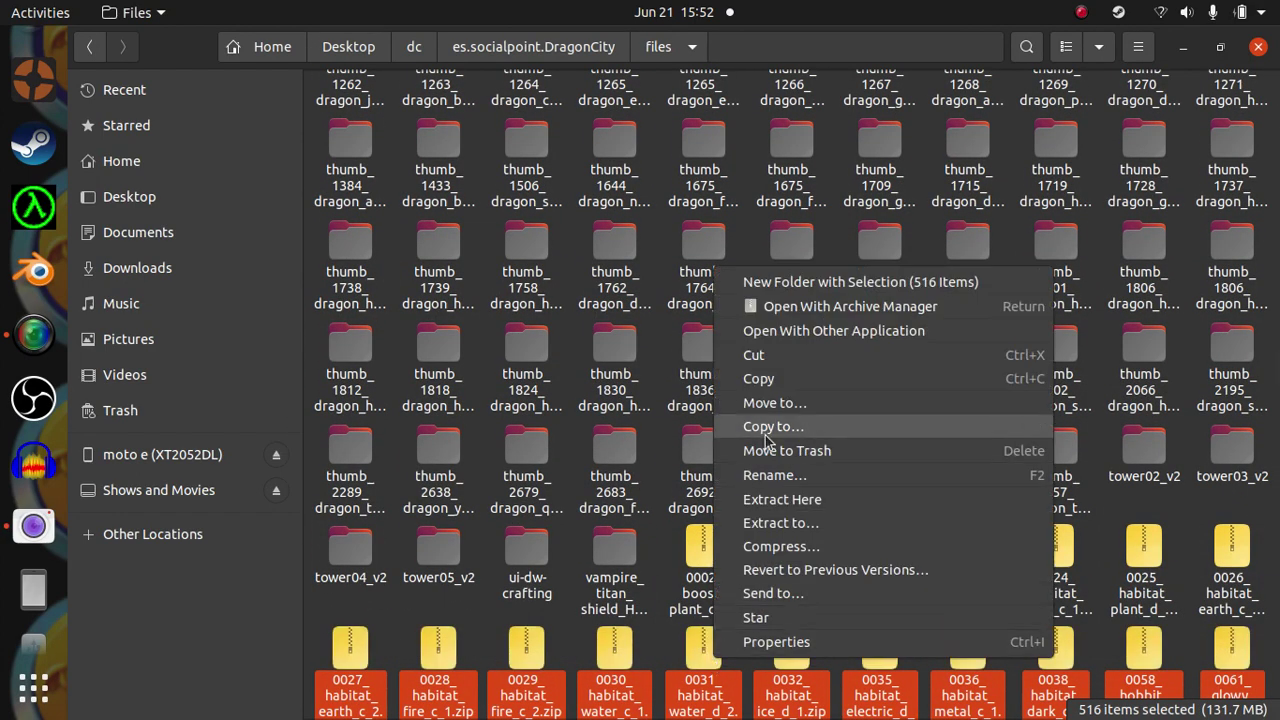
click(795, 499)
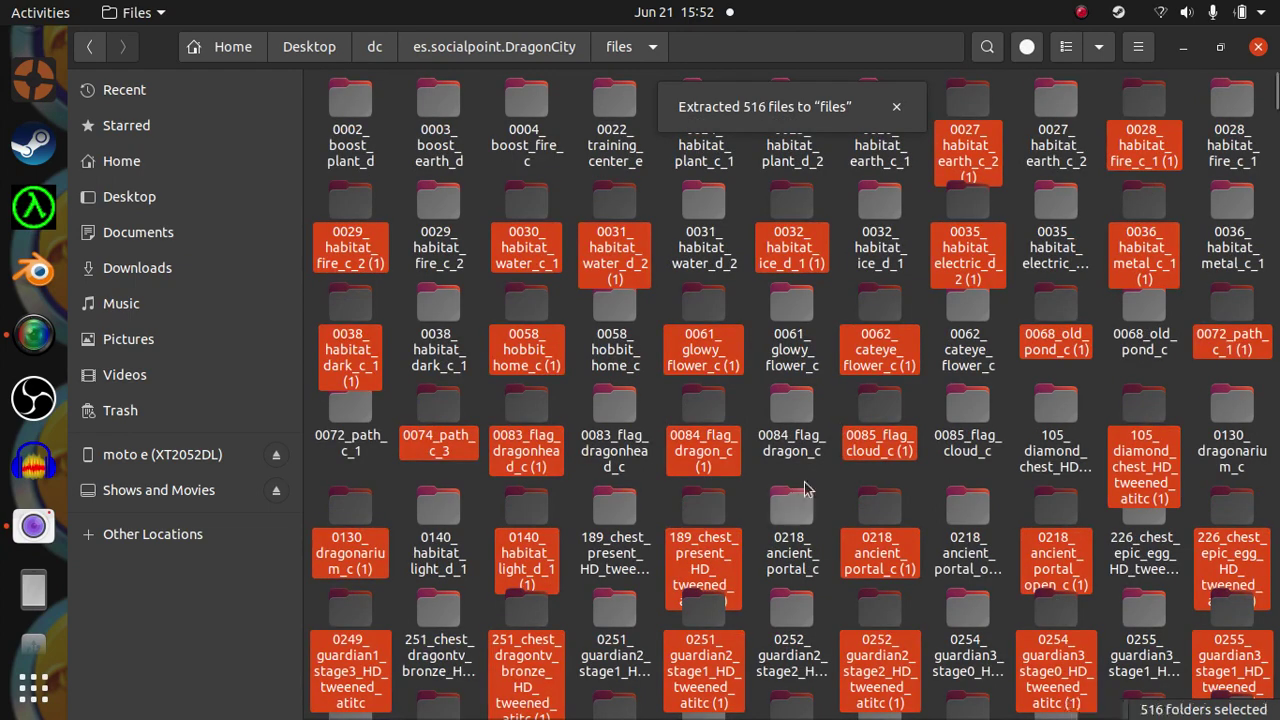
scroll(850, 398, down, 15)
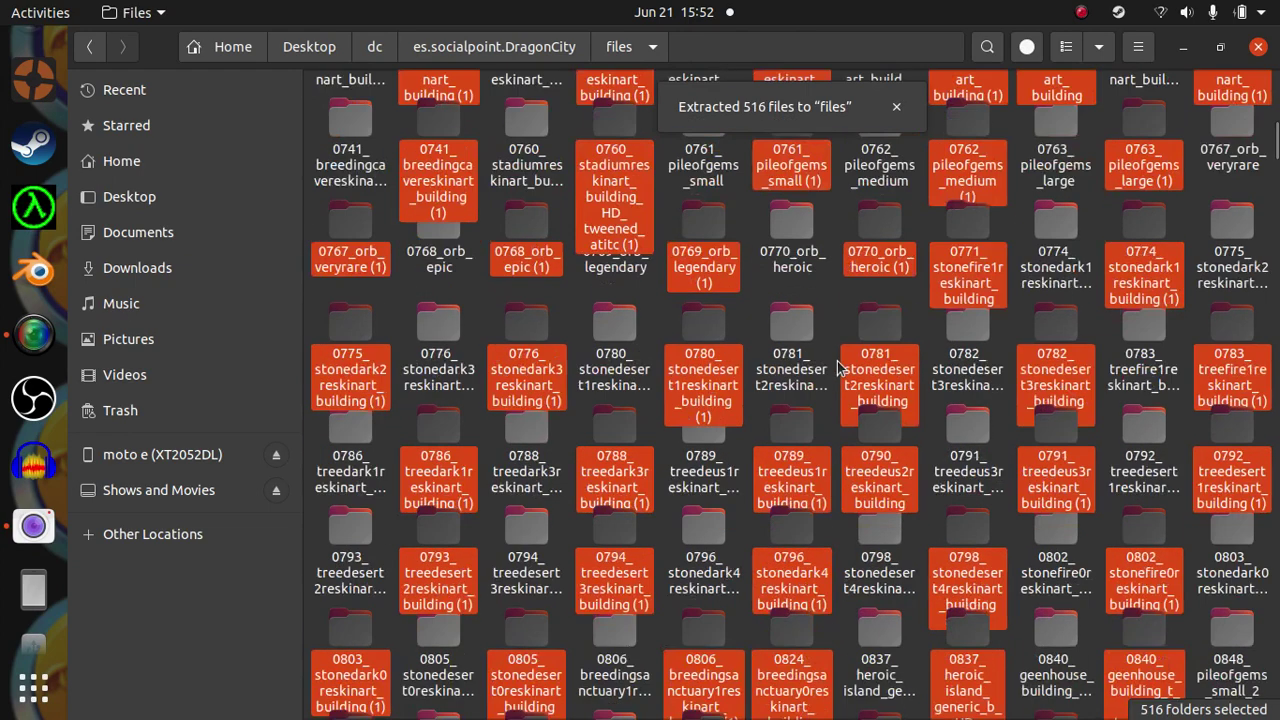
scroll(840, 370, down, 5)
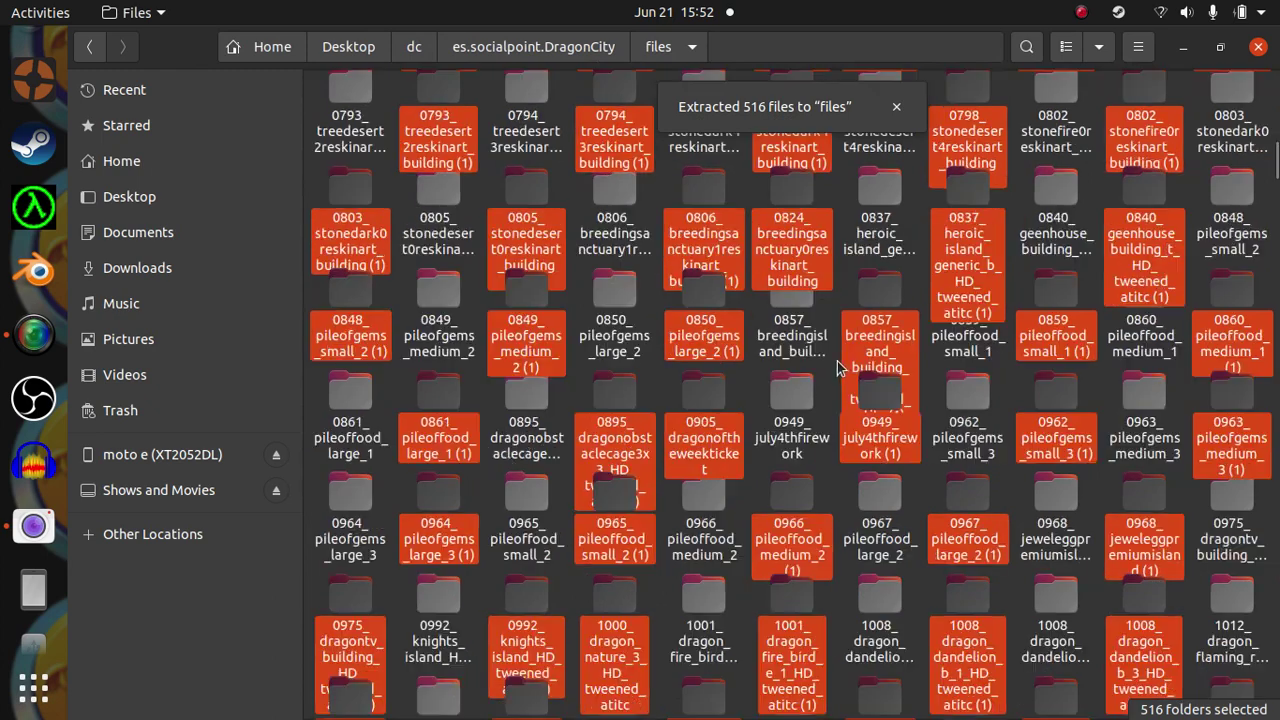
scroll(745, 155, down, 2)
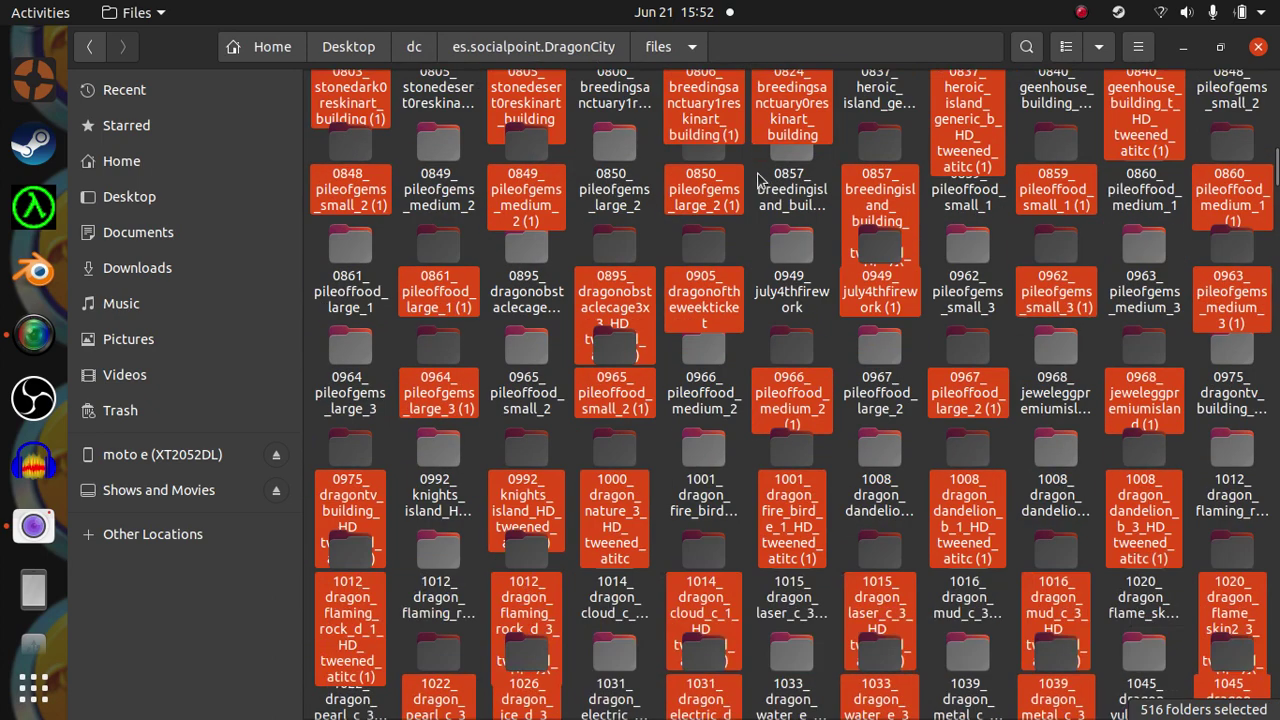
scroll(775, 250, down, 4)
scroll(800, 360, down, 10)
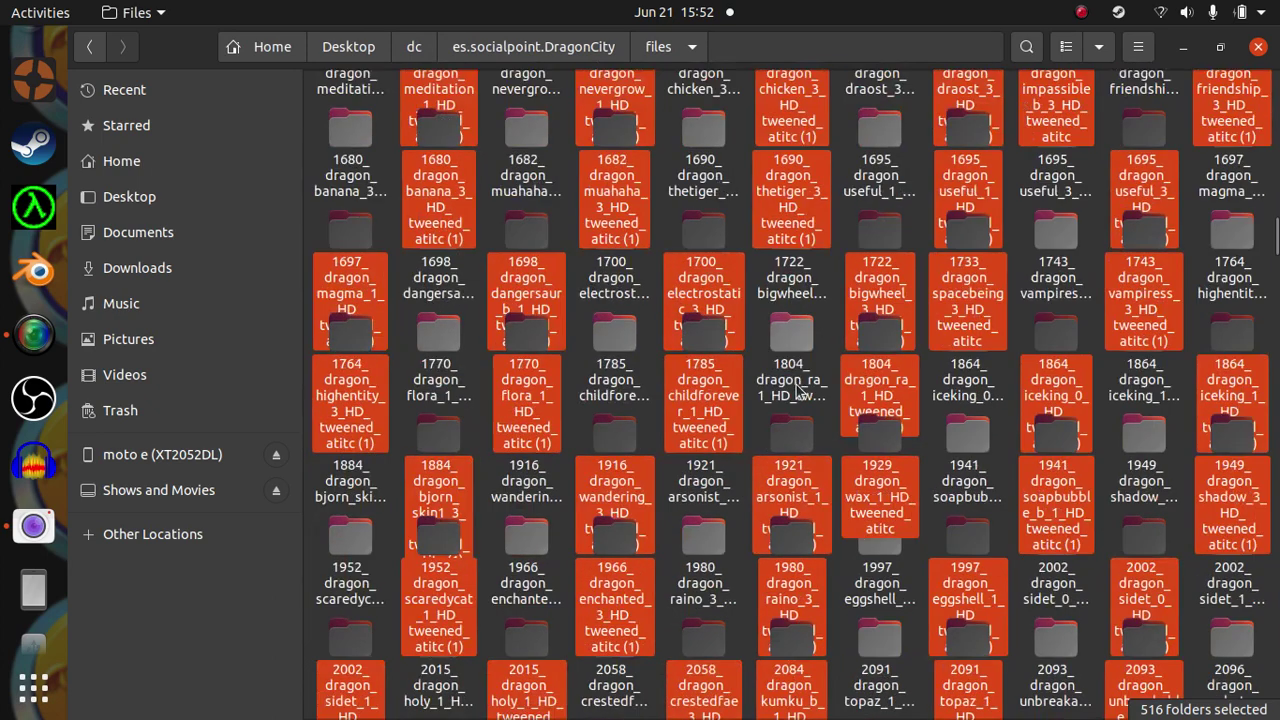
scroll(800, 390, down, 5)
scroll(797, 390, down, 5)
scroll(797, 390, down, 10)
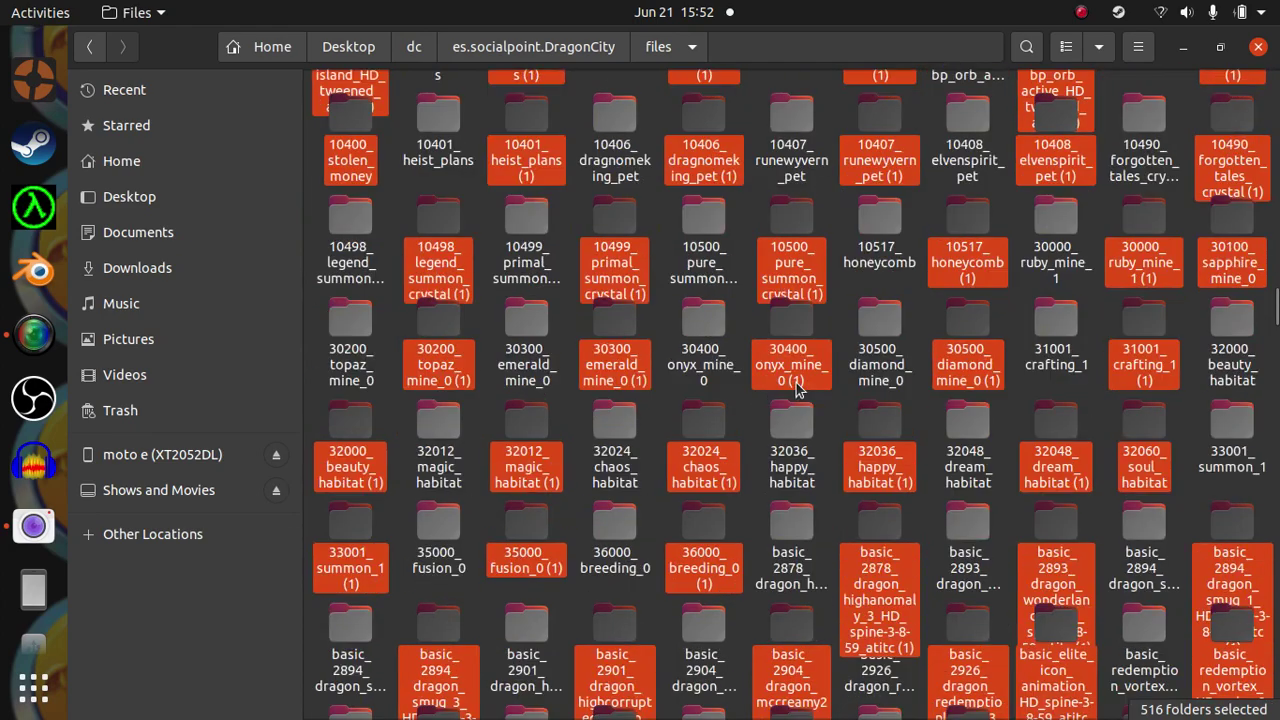
scroll(796, 425, down, 15)
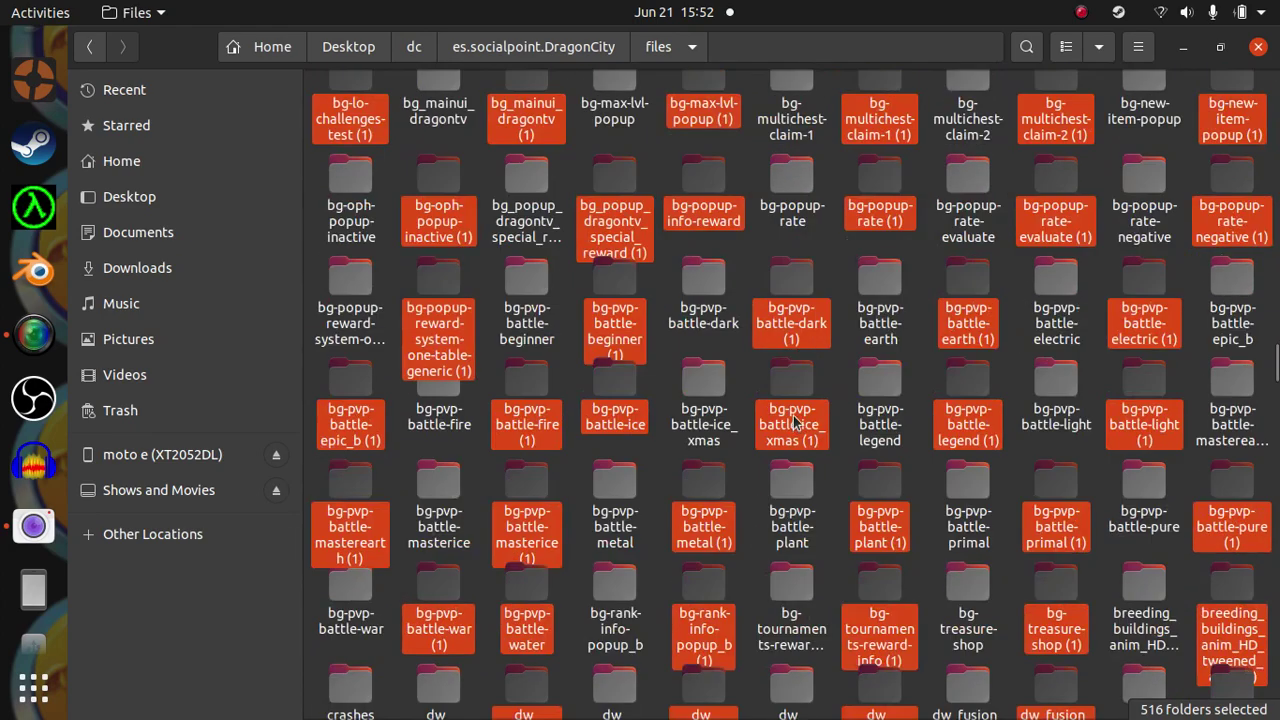
scroll(805, 420, down, 5)
scroll(879, 390, down, 5)
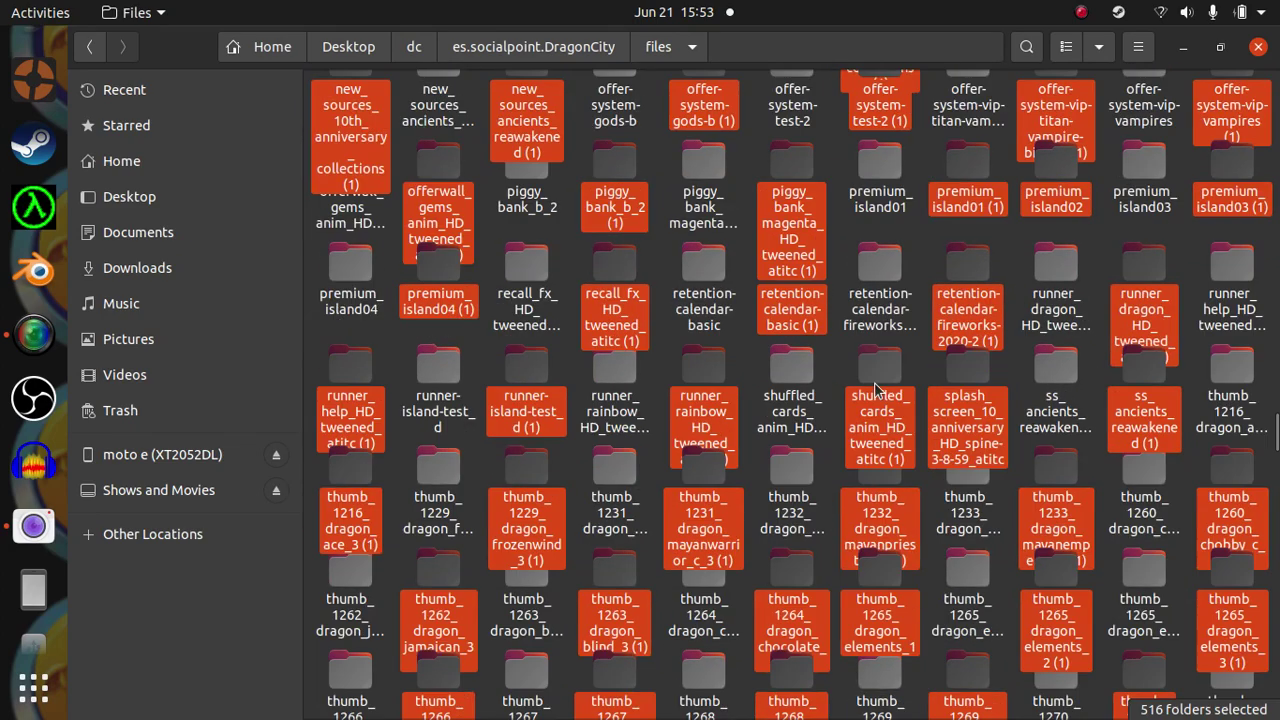
scroll(879, 390, down, 10)
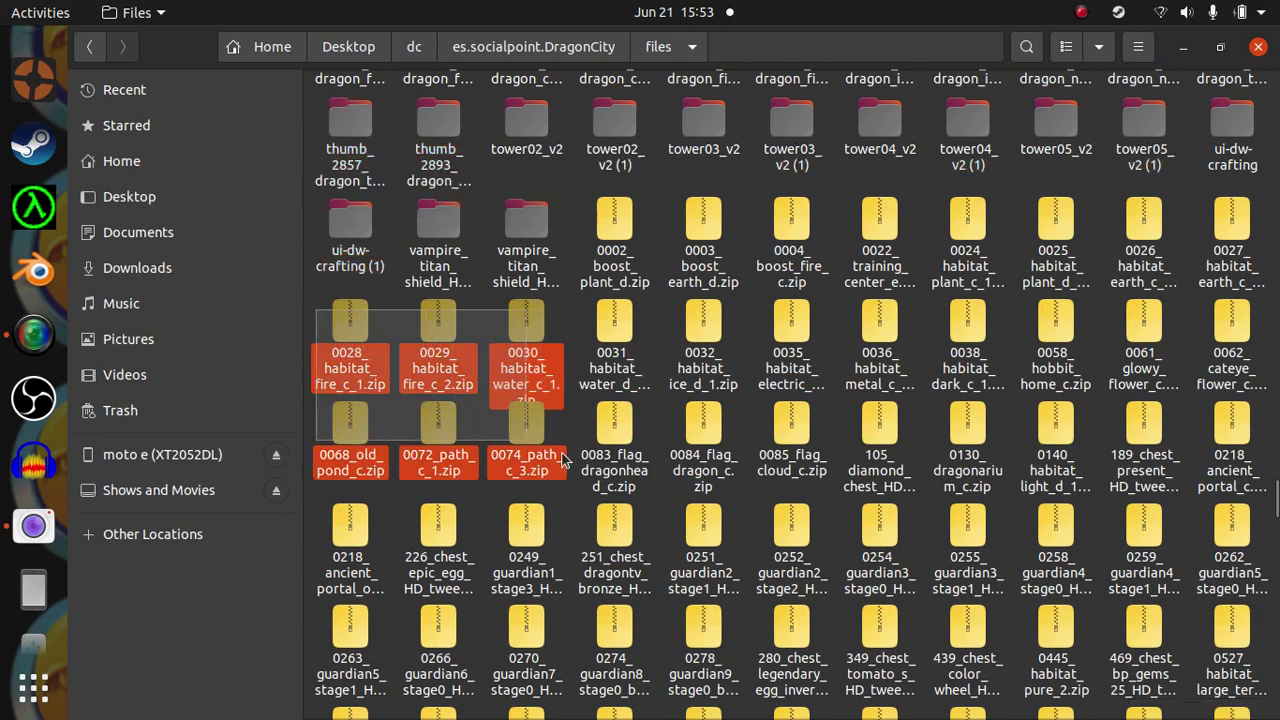
Step: Drag from the first .zip to the last to select all 515 archives (131.6 MB)
drag(622, 490, 1250, 712)
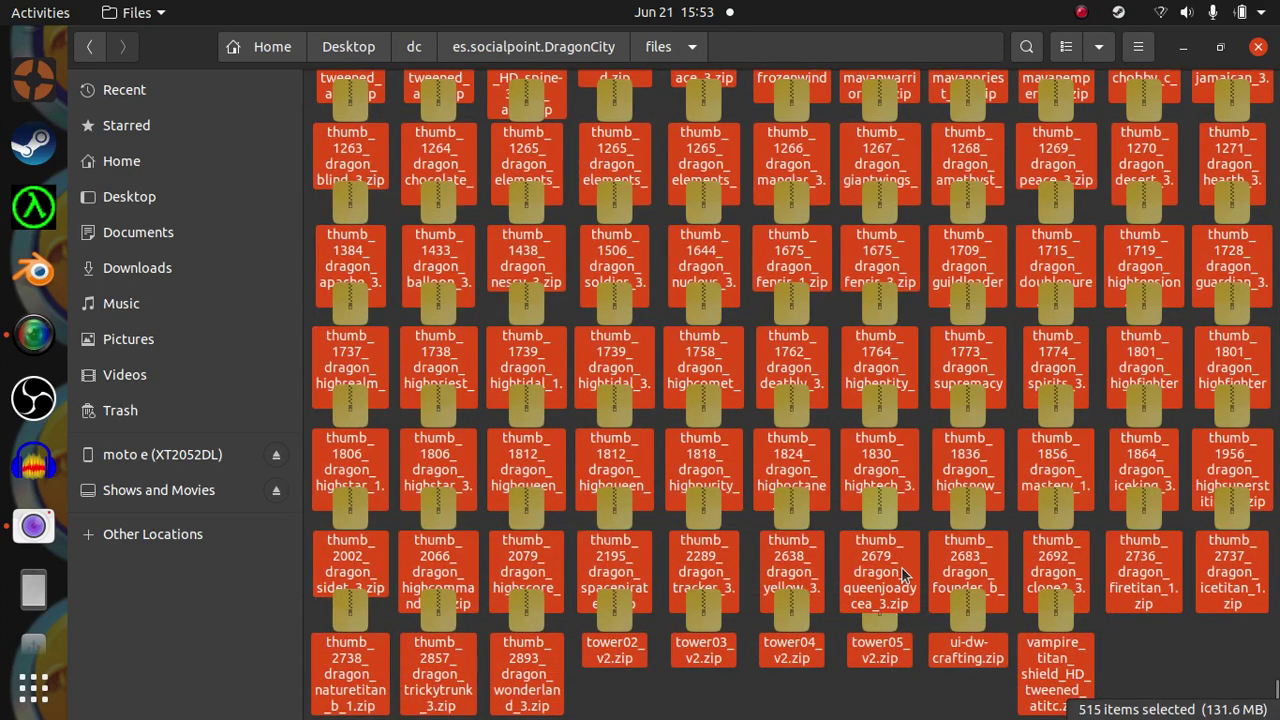
Step: Extract the 515 selected archives in place, adding '(2)' copies such as 0028_habitat_fire_c_1 (2)
right_click(902, 575)
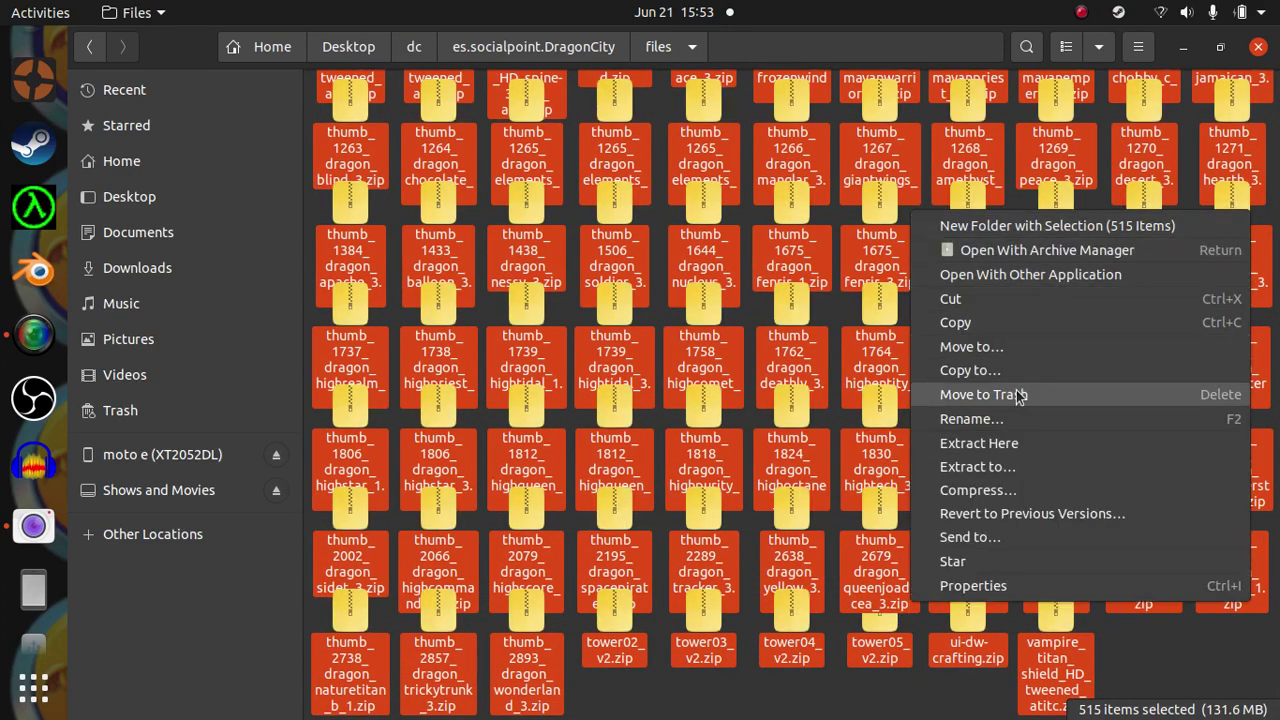
click(1020, 447)
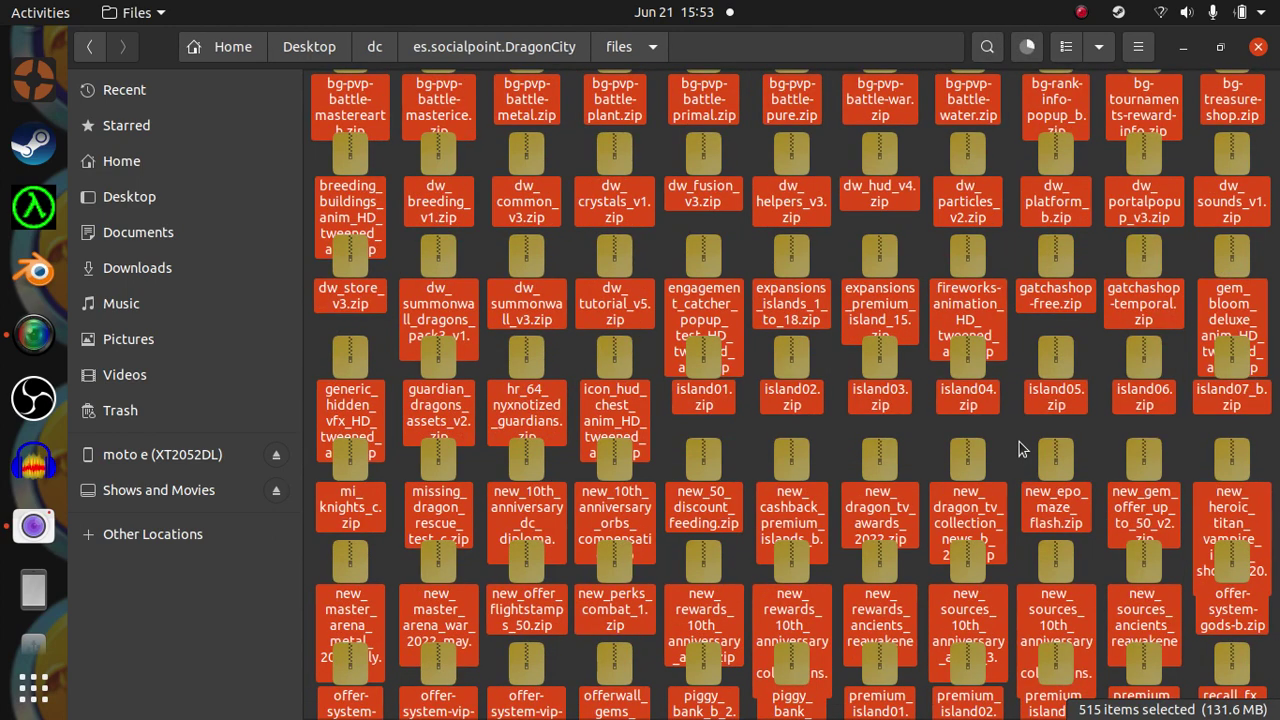
scroll(1020, 449, up, 5)
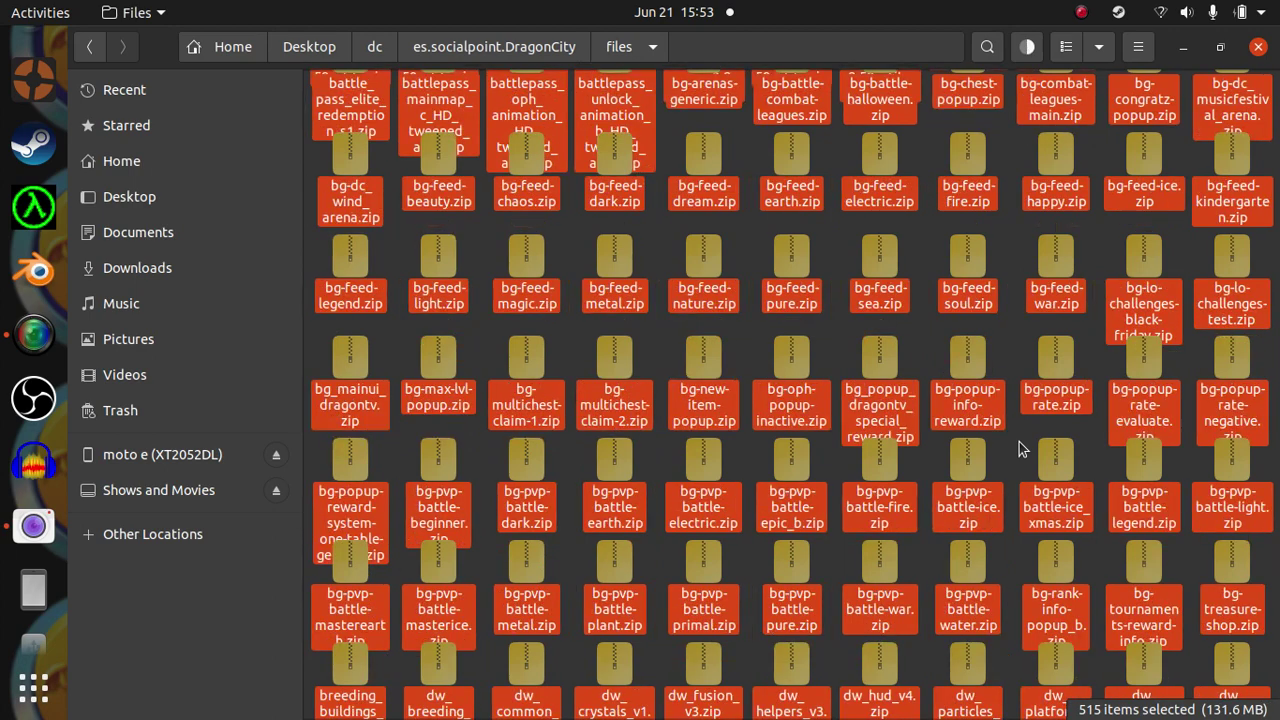
scroll(1020, 449, up, 5)
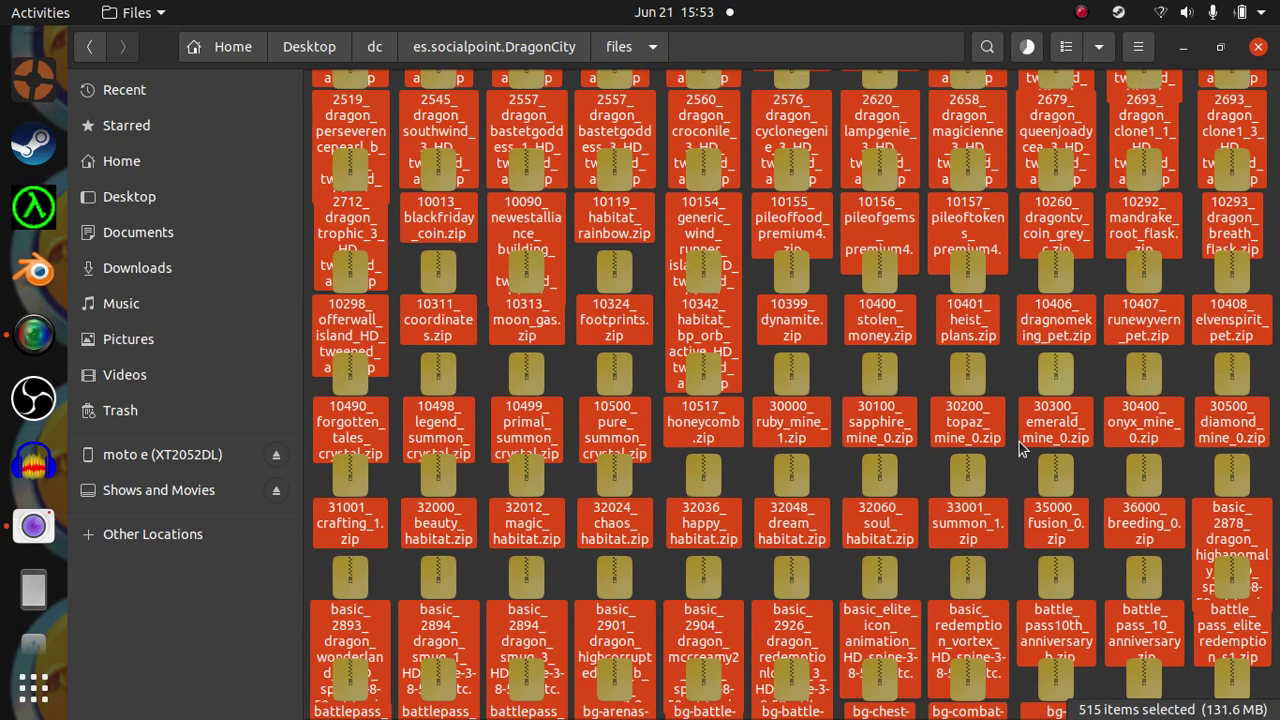
scroll(1020, 449, up, 3)
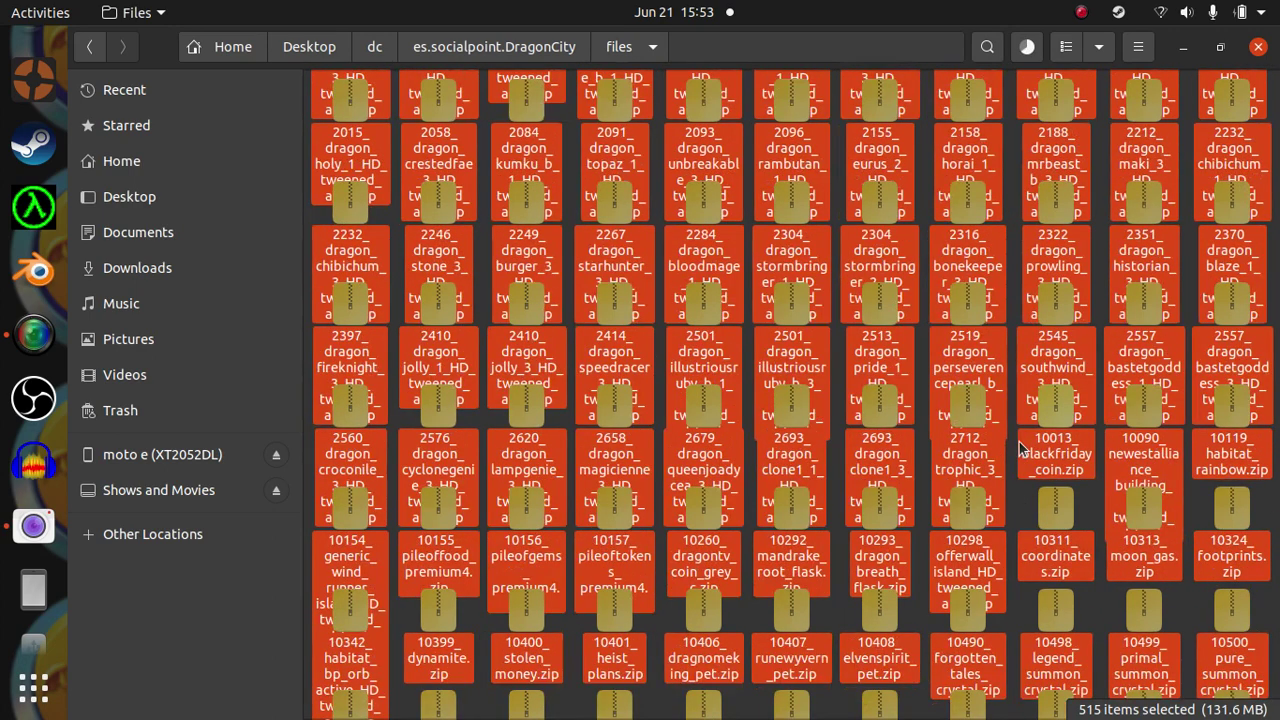
scroll(1020, 449, up, 5)
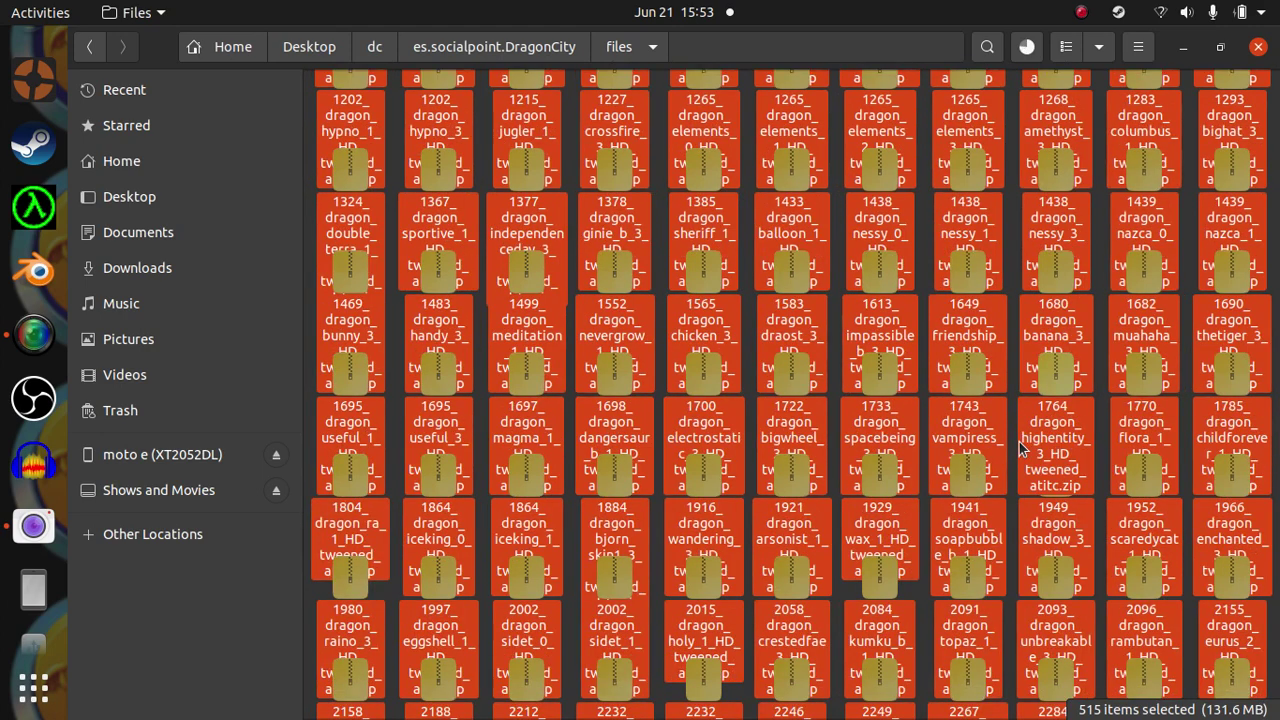
scroll(1020, 449, up, 5)
scroll(1020, 449, up, 2)
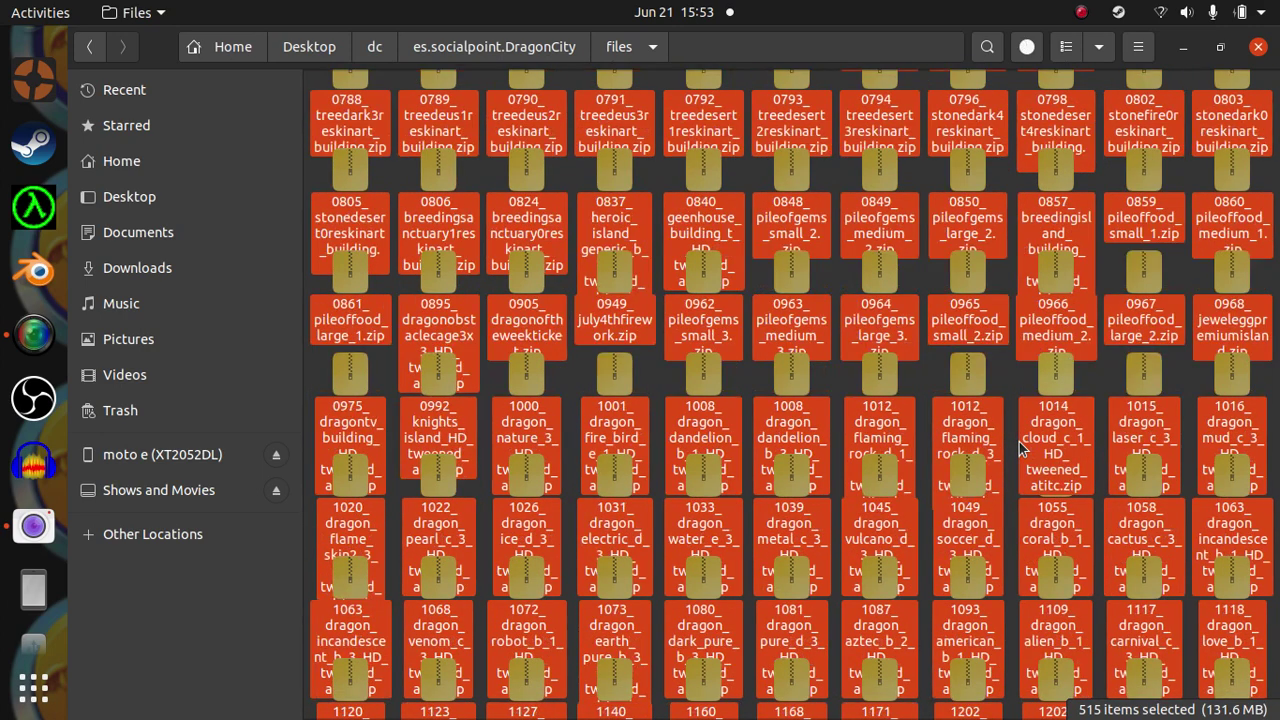
scroll(1020, 449, up, 3)
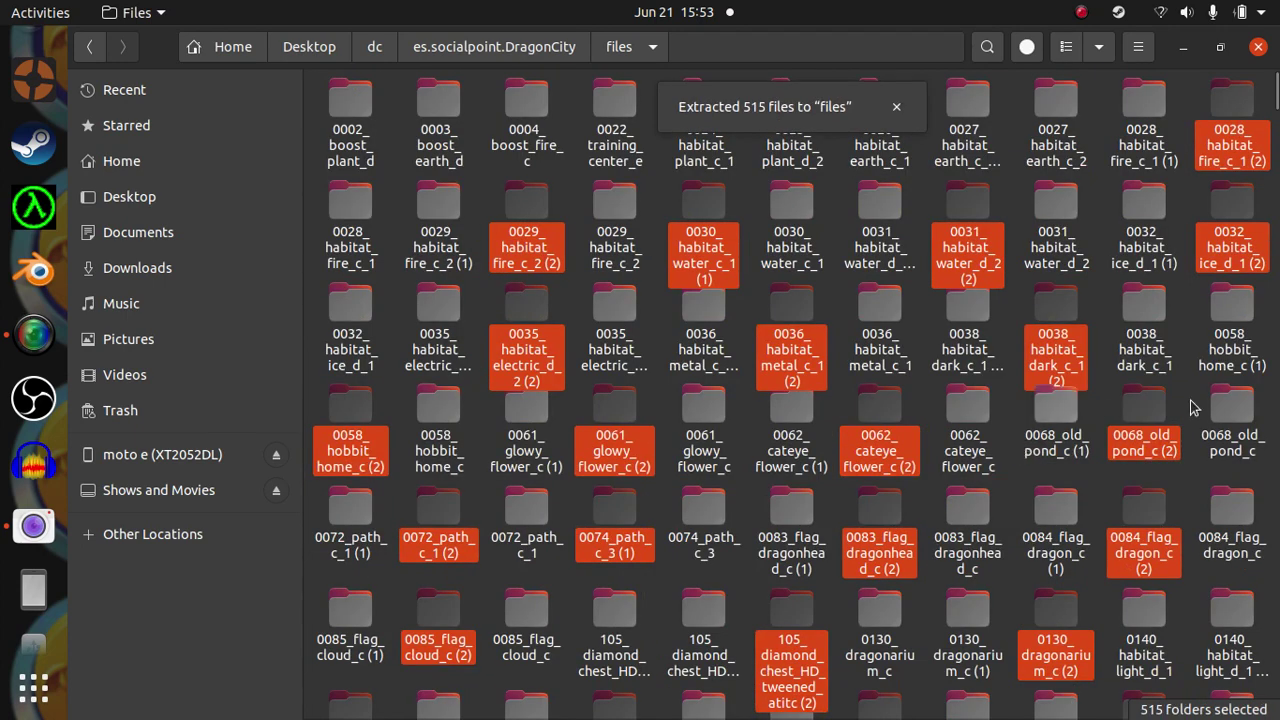
scroll(1093, 468, down, 3)
scroll(1090, 474, down, 4)
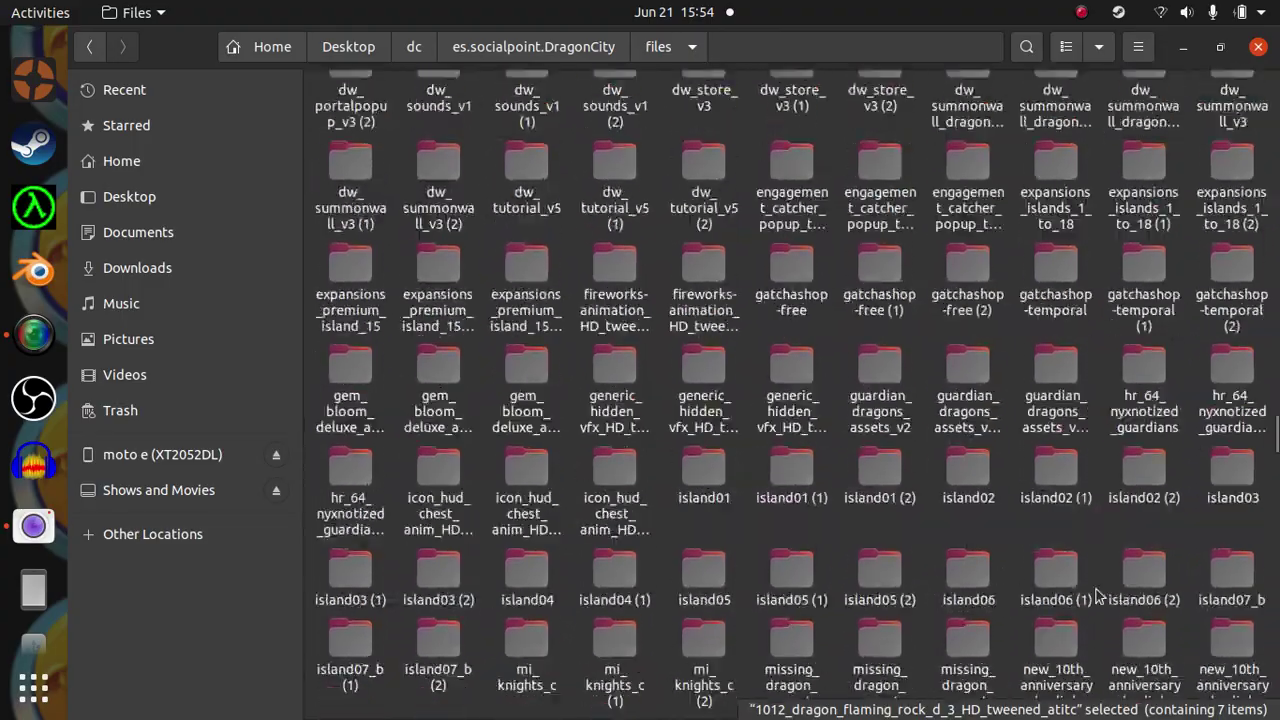
scroll(1098, 594, down, 20)
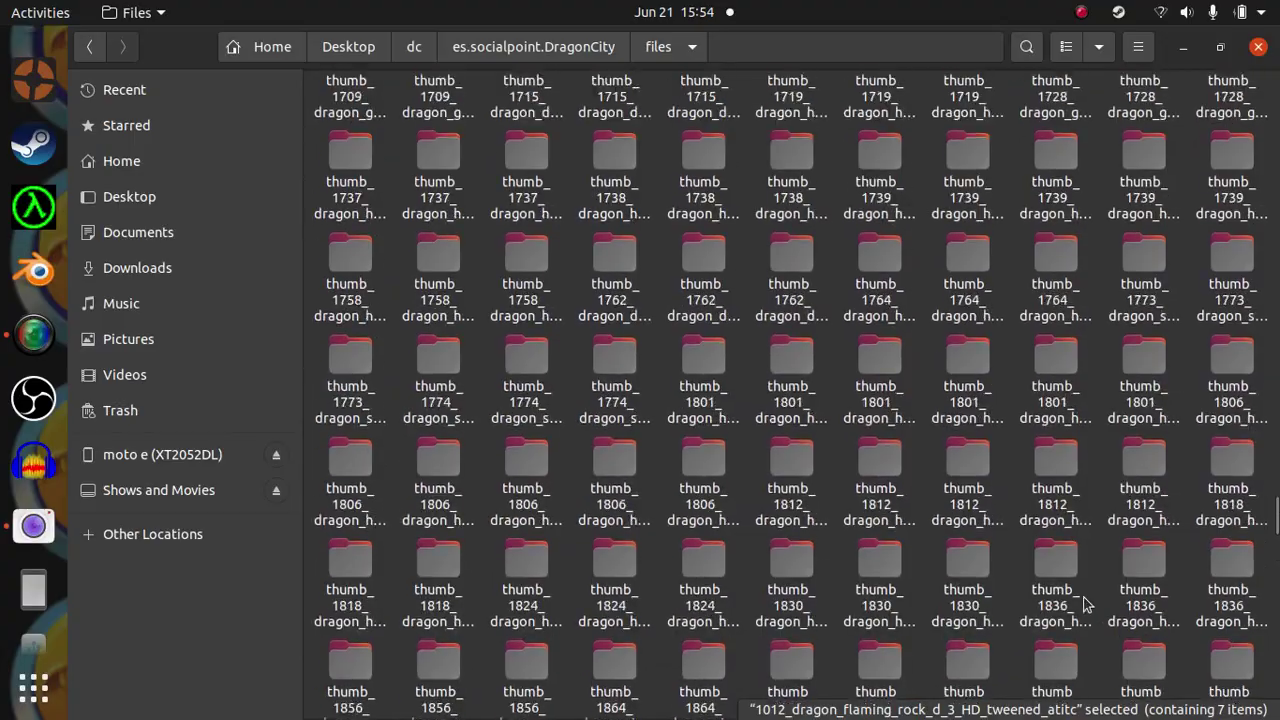
scroll(1087, 604, down, 20)
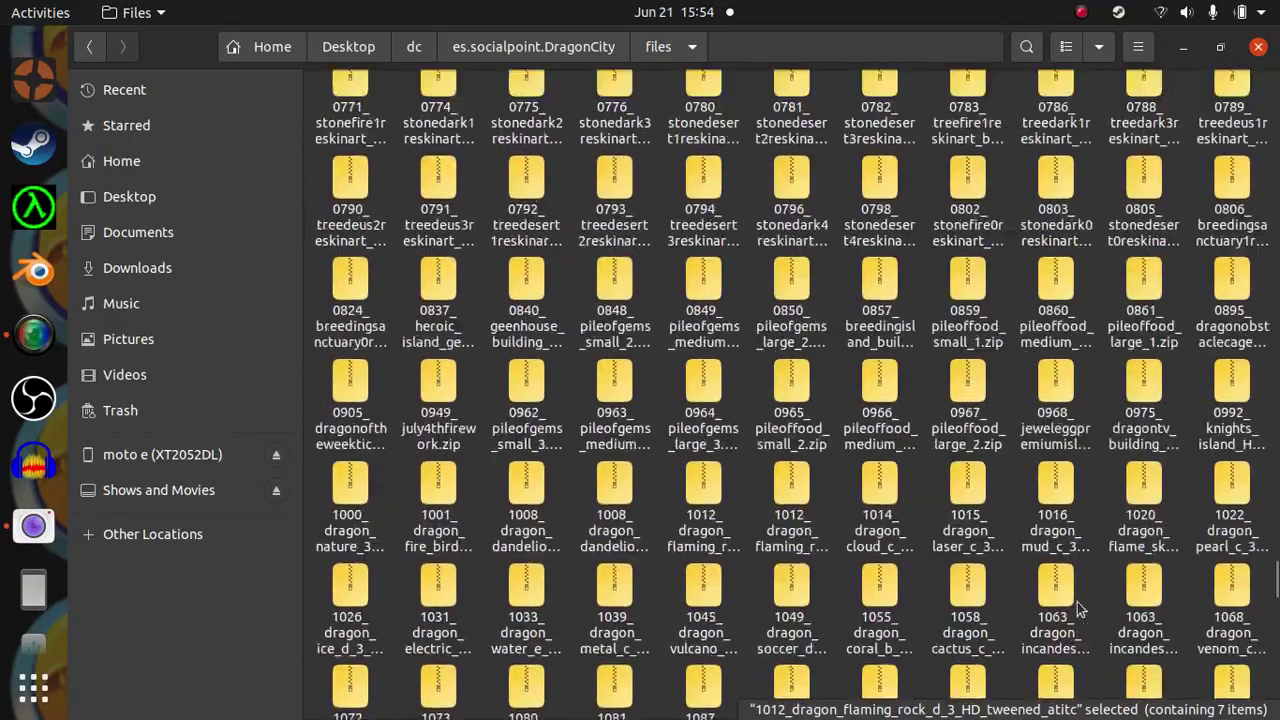
scroll(1080, 607, down, 20)
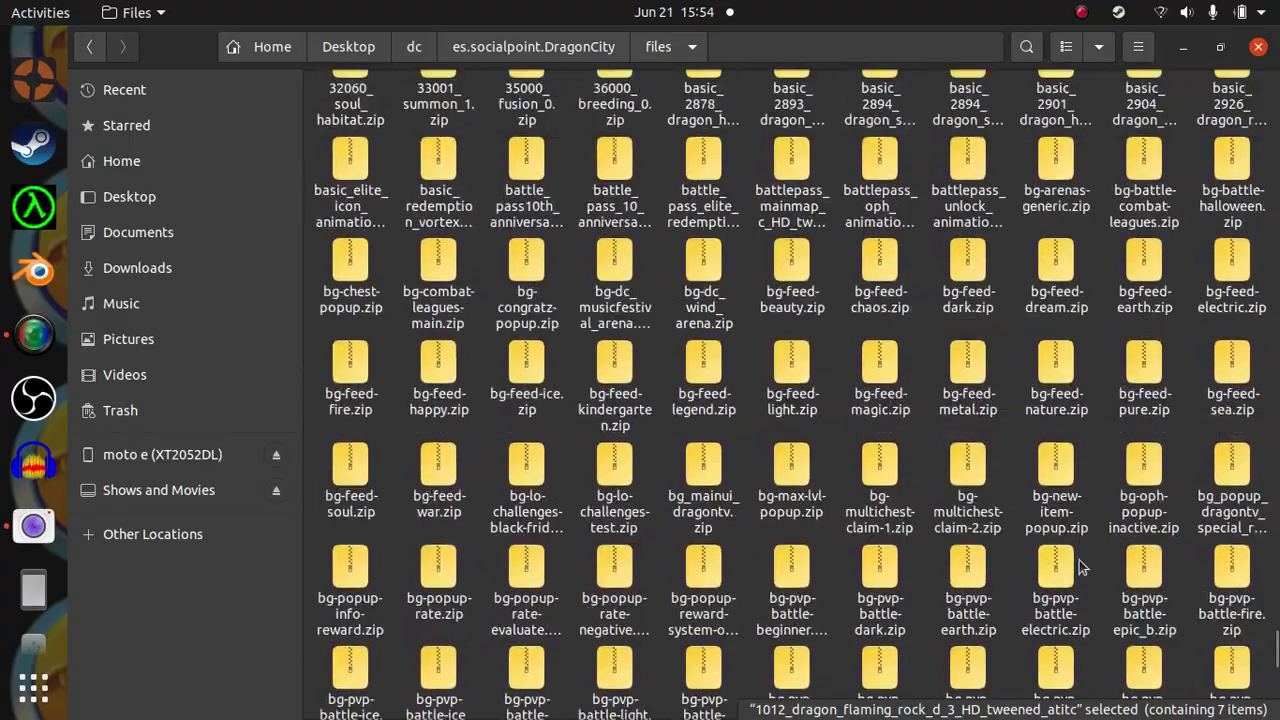
scroll(1080, 565, down, 20)
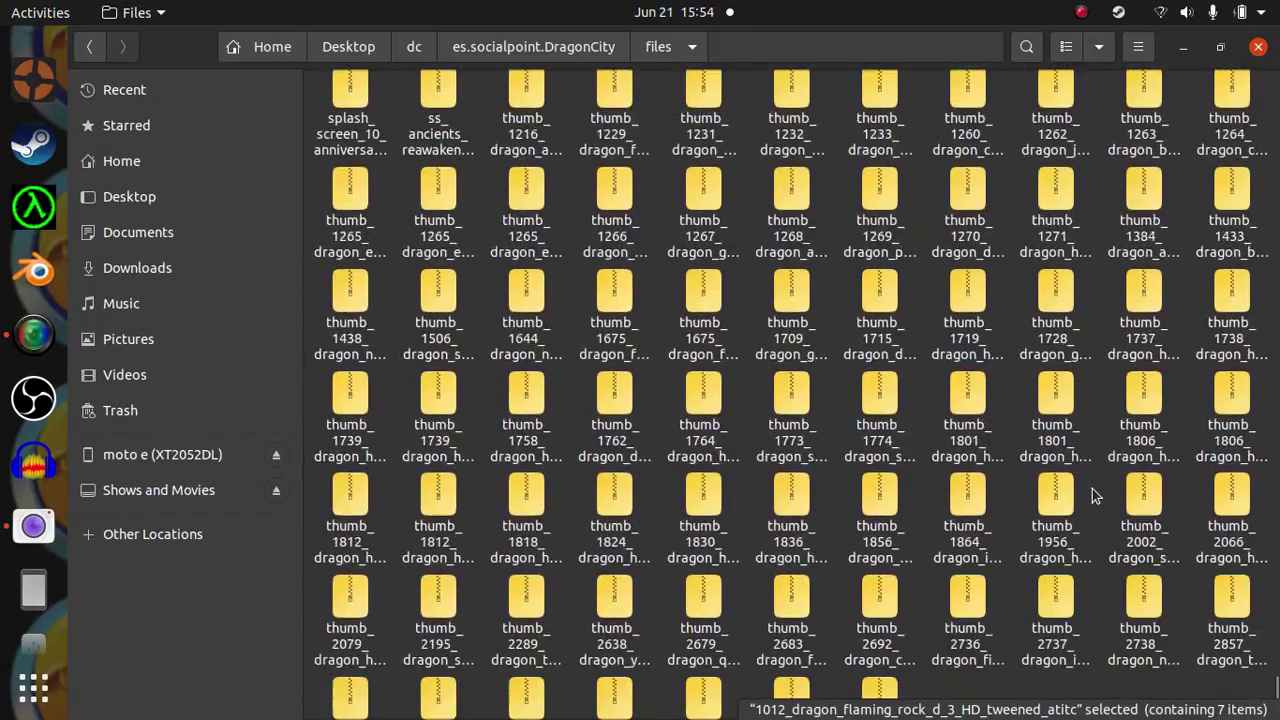
scroll(1093, 495, up, 20)
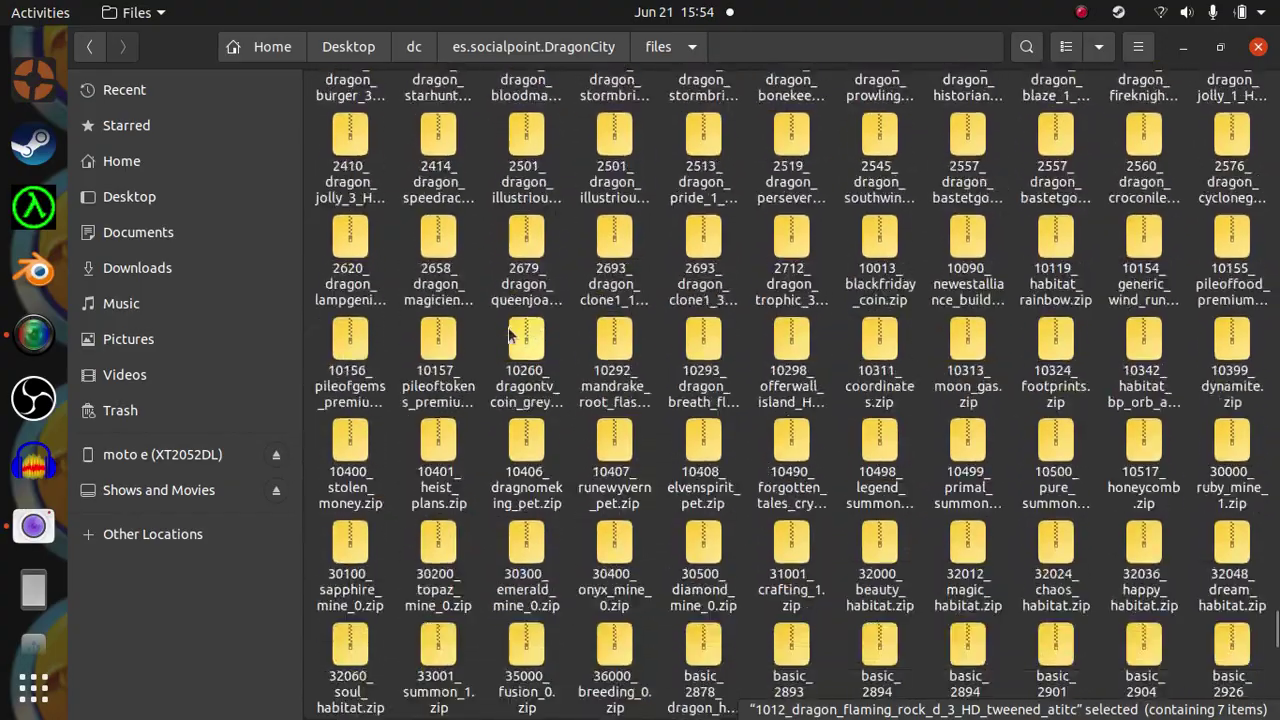
scroll(494, 325, up, 20)
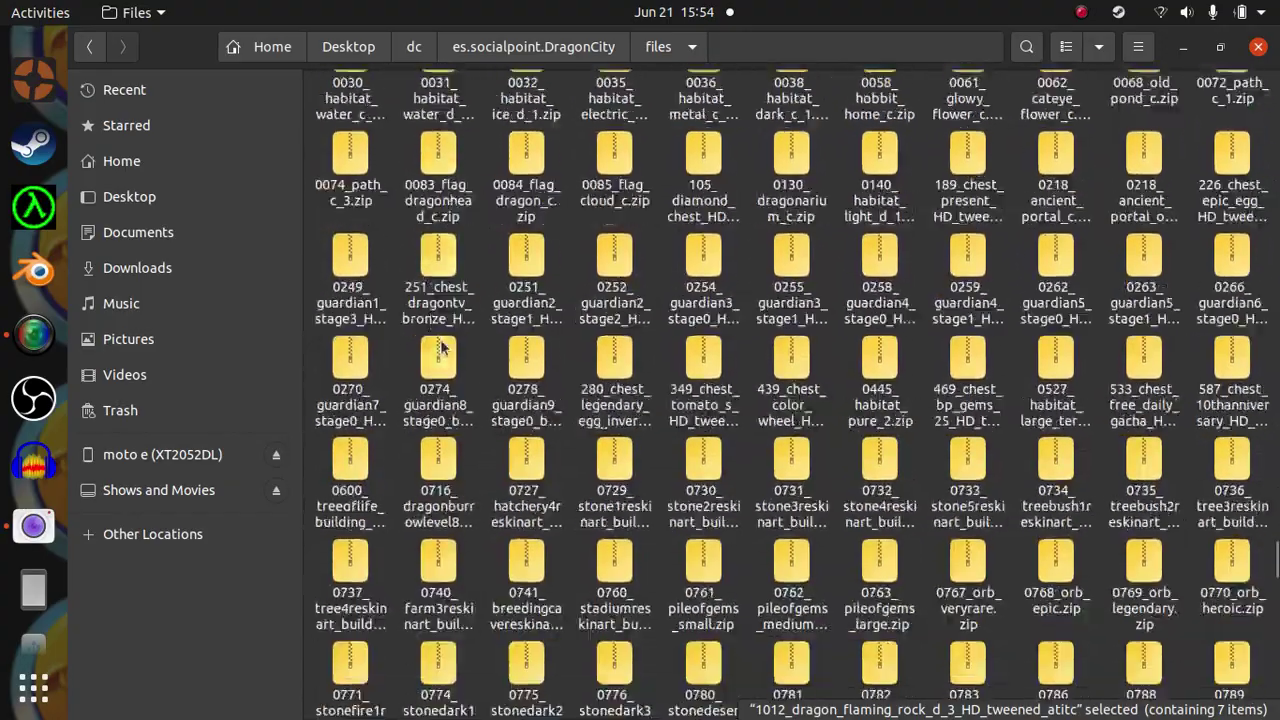
scroll(440, 340, up, 12)
scroll(410, 370, down, 5)
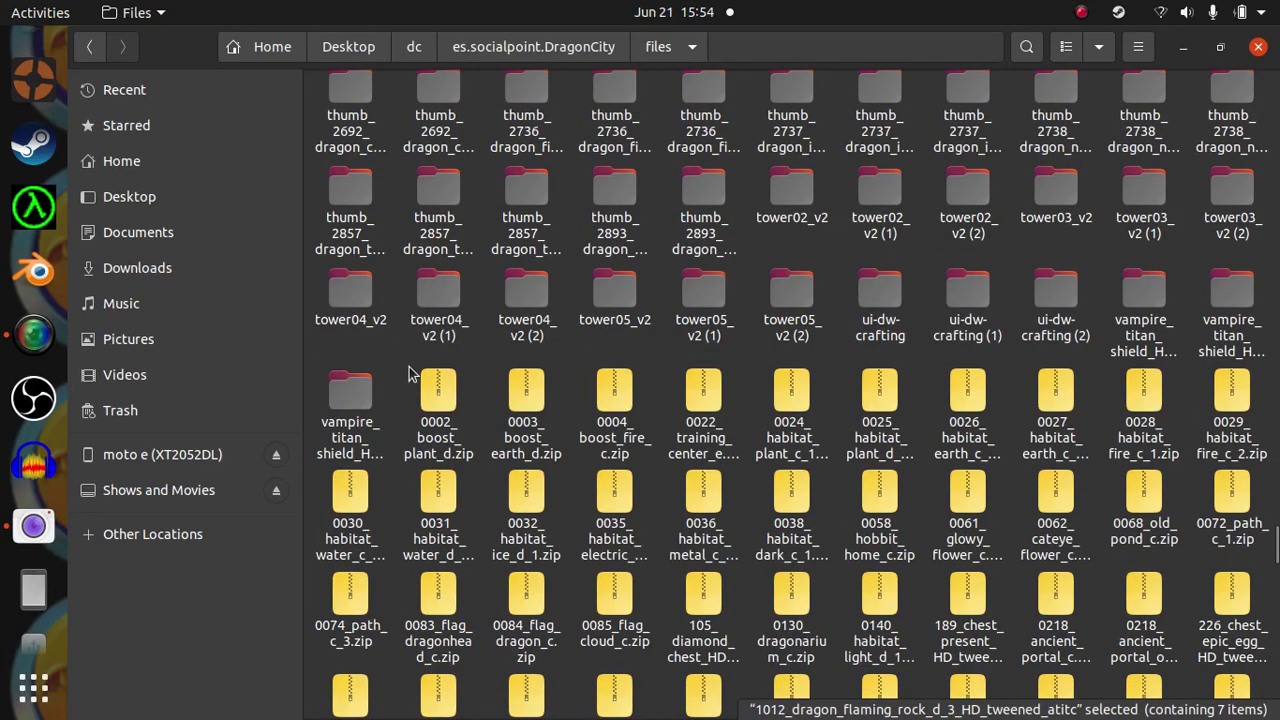
Step: Extract 0002_boost_plant_d.zip into 0002_boost_plant_d (1) and scroll down through the list
drag(409, 372, 443, 390)
right_click(443, 390)
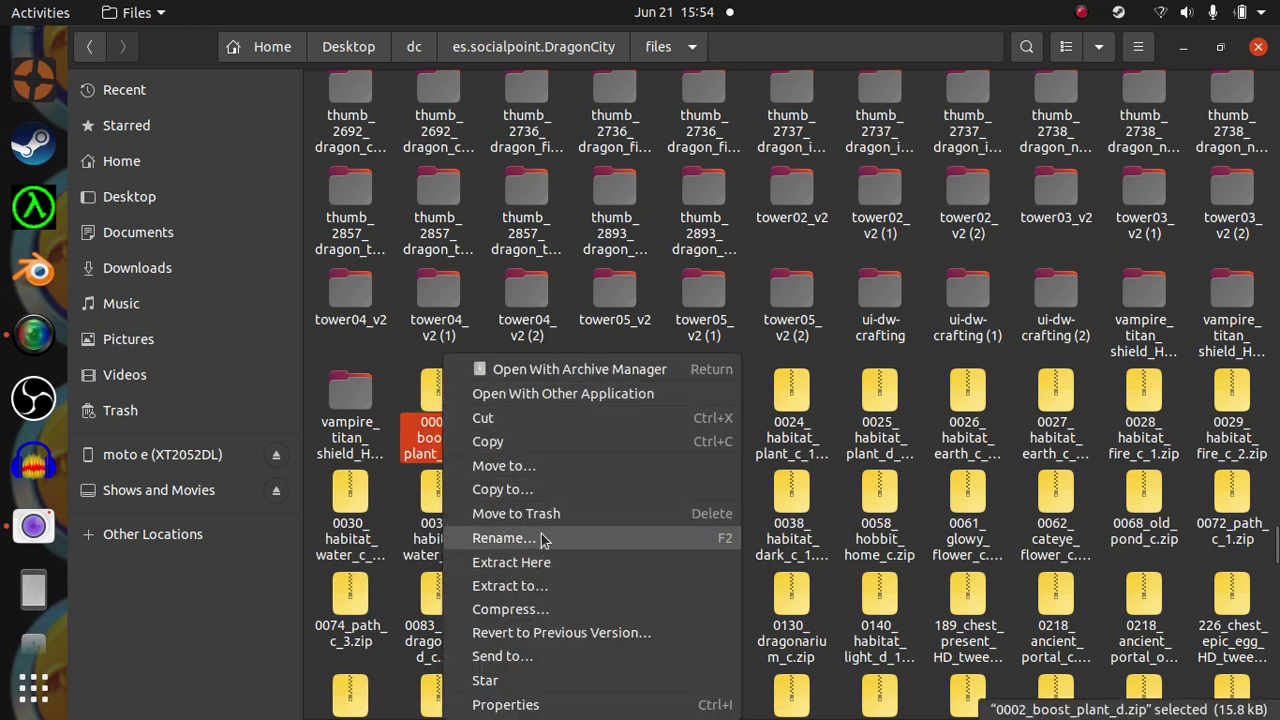
click(549, 563)
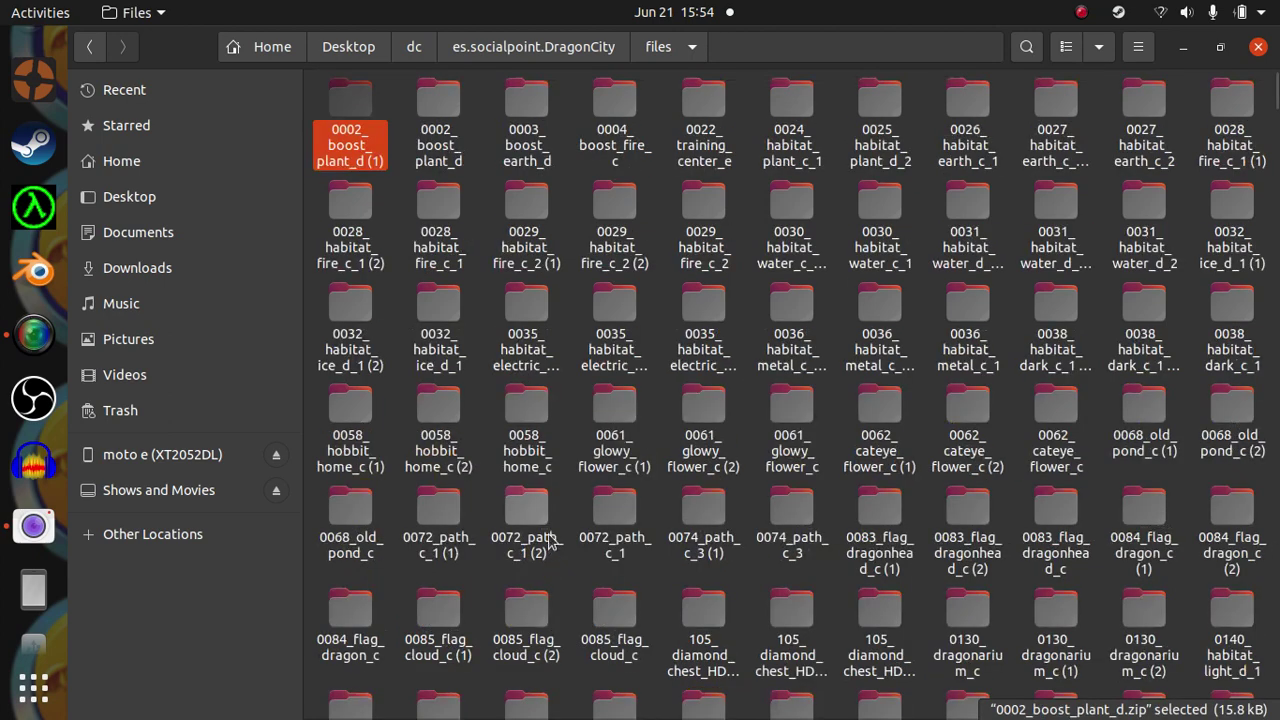
scroll(500, 450, down, 15)
scroll(543, 478, down, 20)
scroll(548, 478, down, 20)
scroll(548, 478, down, 20)
scroll(560, 565, down, 20)
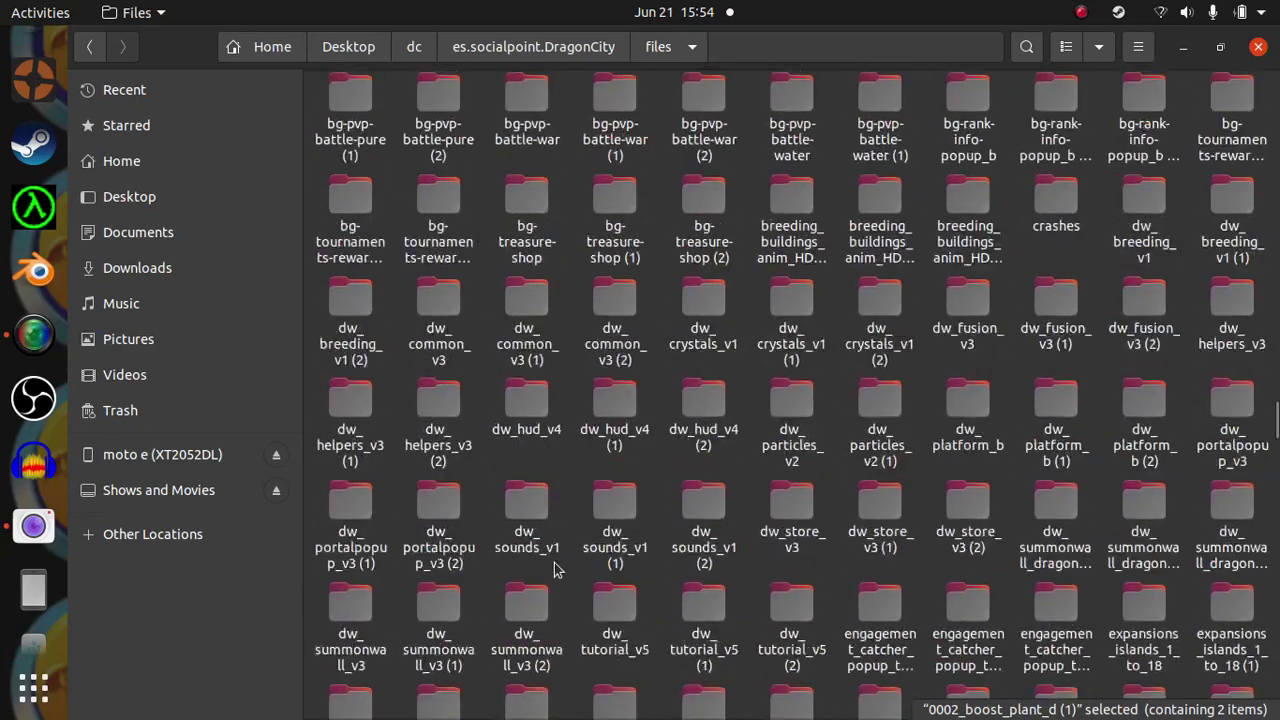
scroll(558, 556, down, 20)
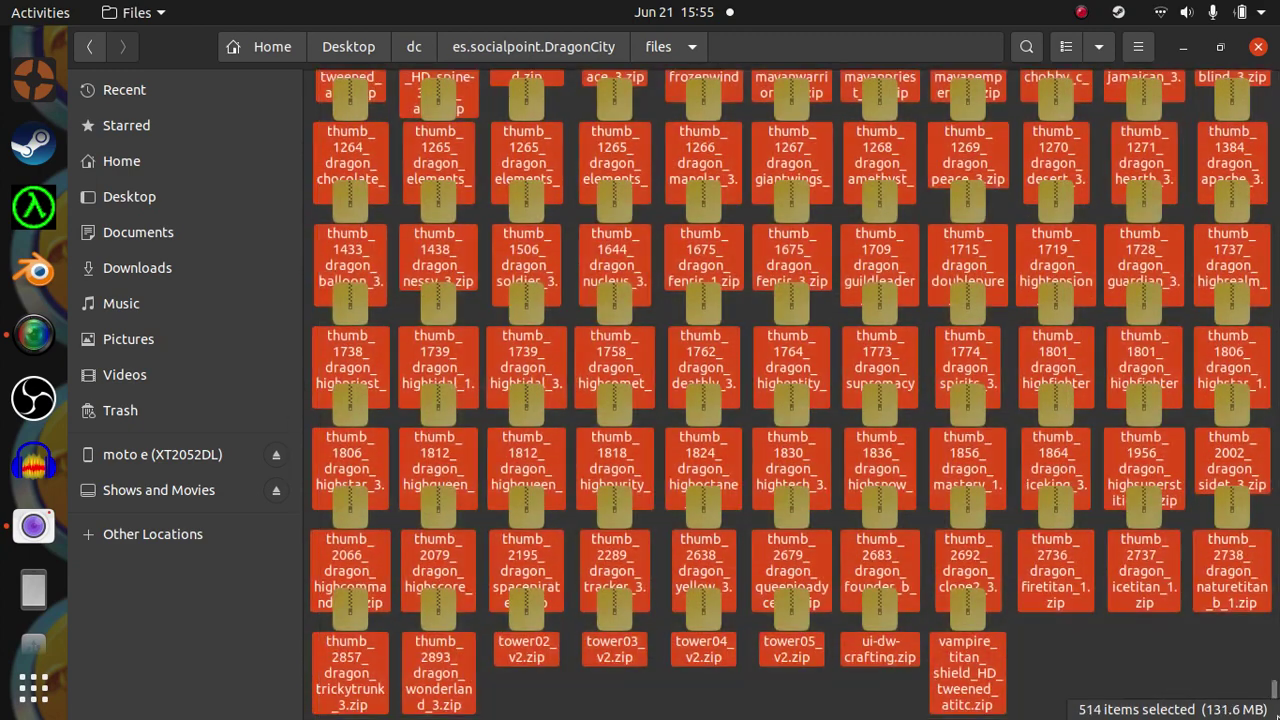
Step: Run Extract Here on the 514 selected archives, adding further copies of each folder
right_click(905, 520)
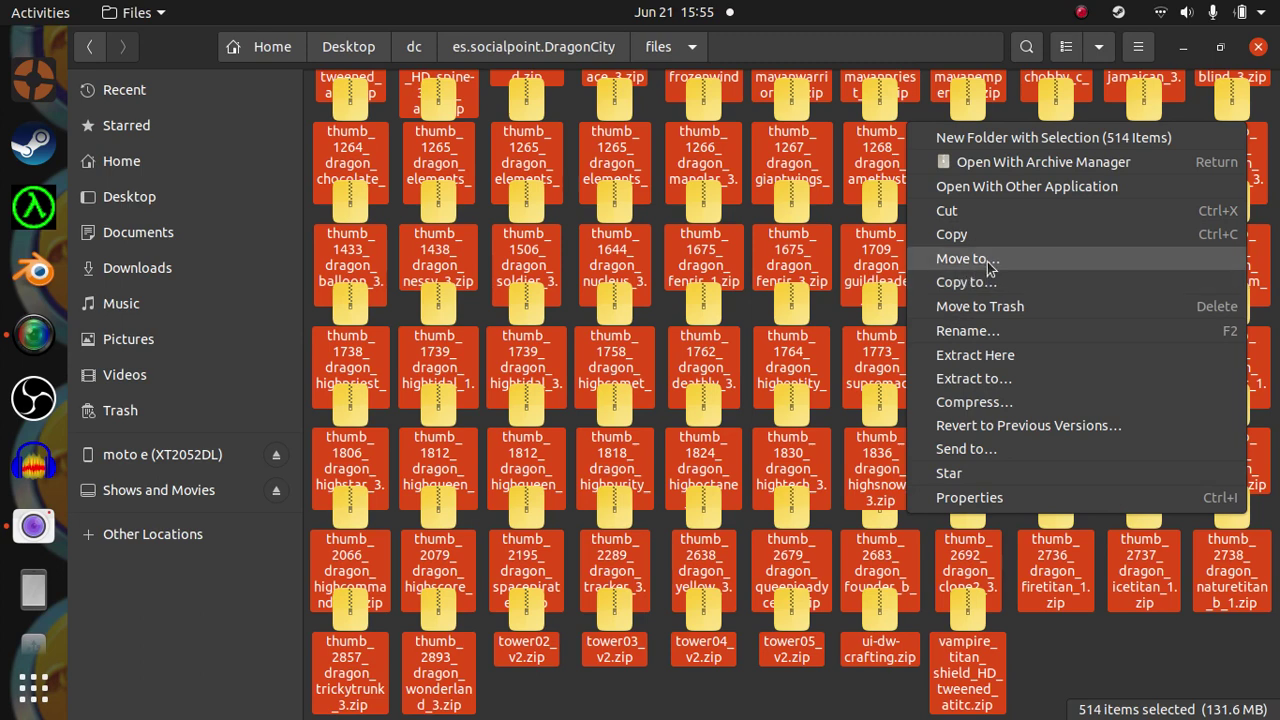
click(1071, 356)
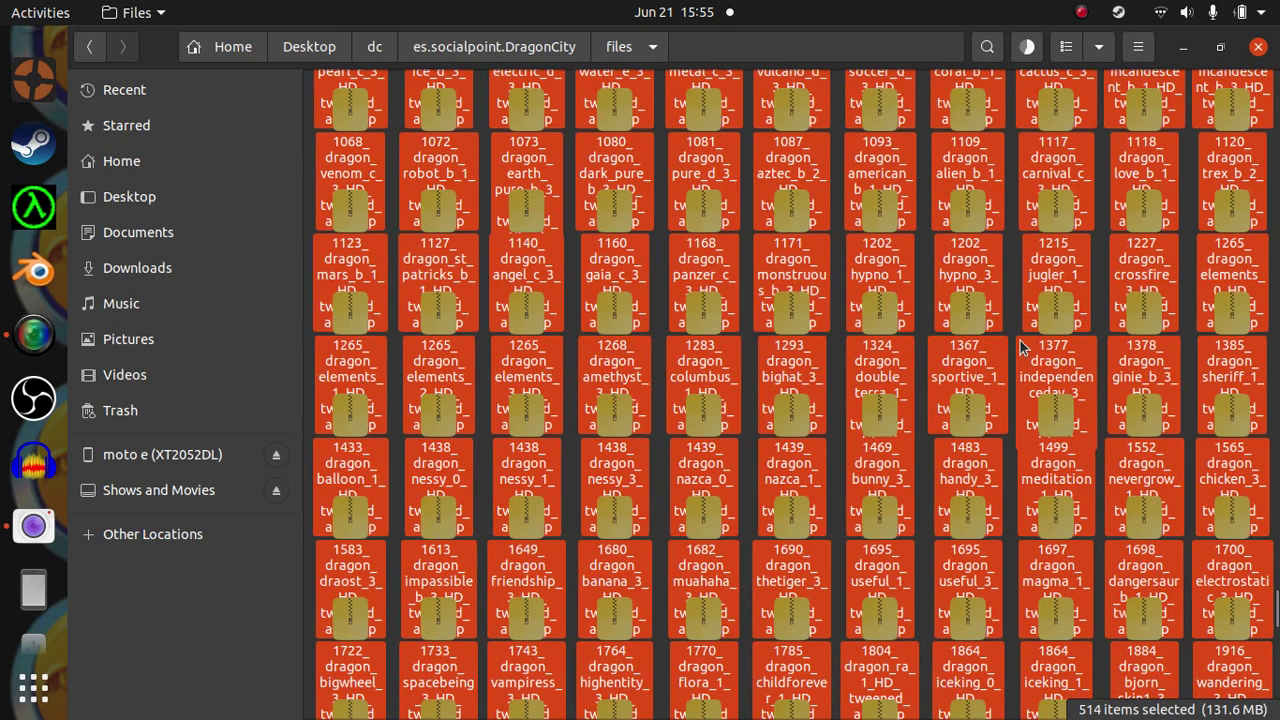
scroll(1021, 347, up, 1)
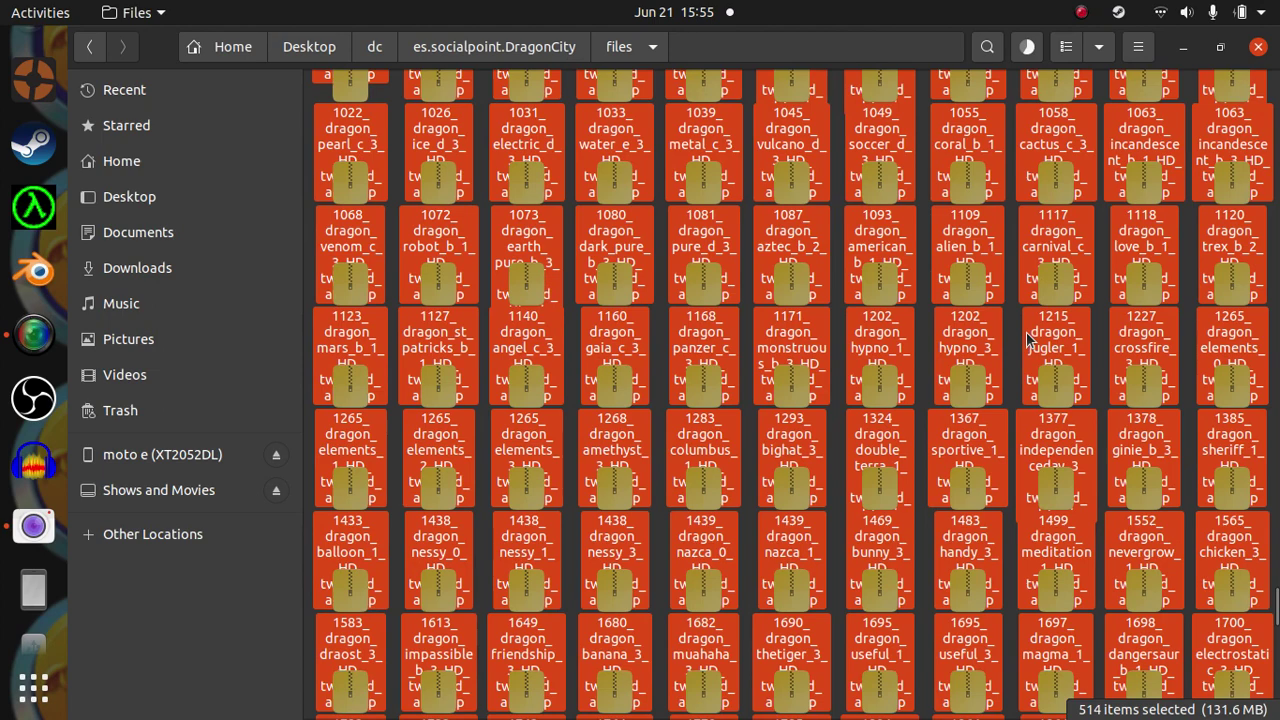
scroll(1027, 340, up, 5)
scroll(1027, 340, up, 5)
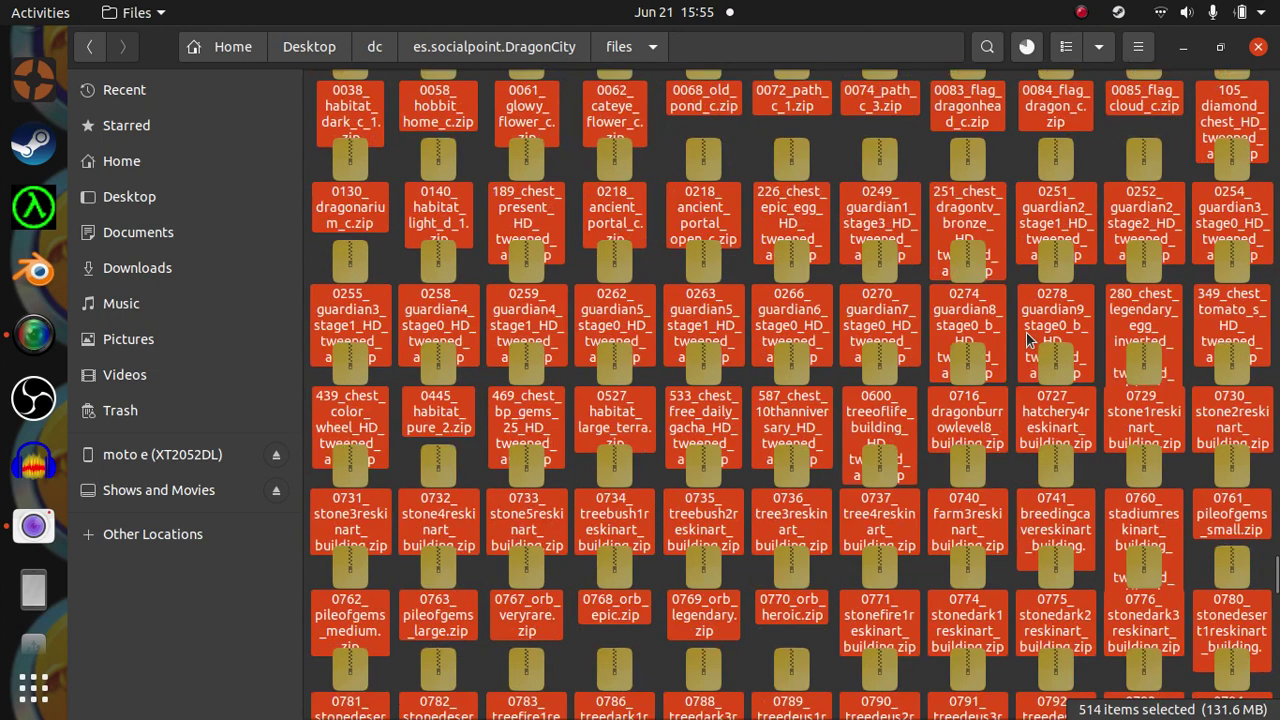
scroll(1027, 340, down, 15)
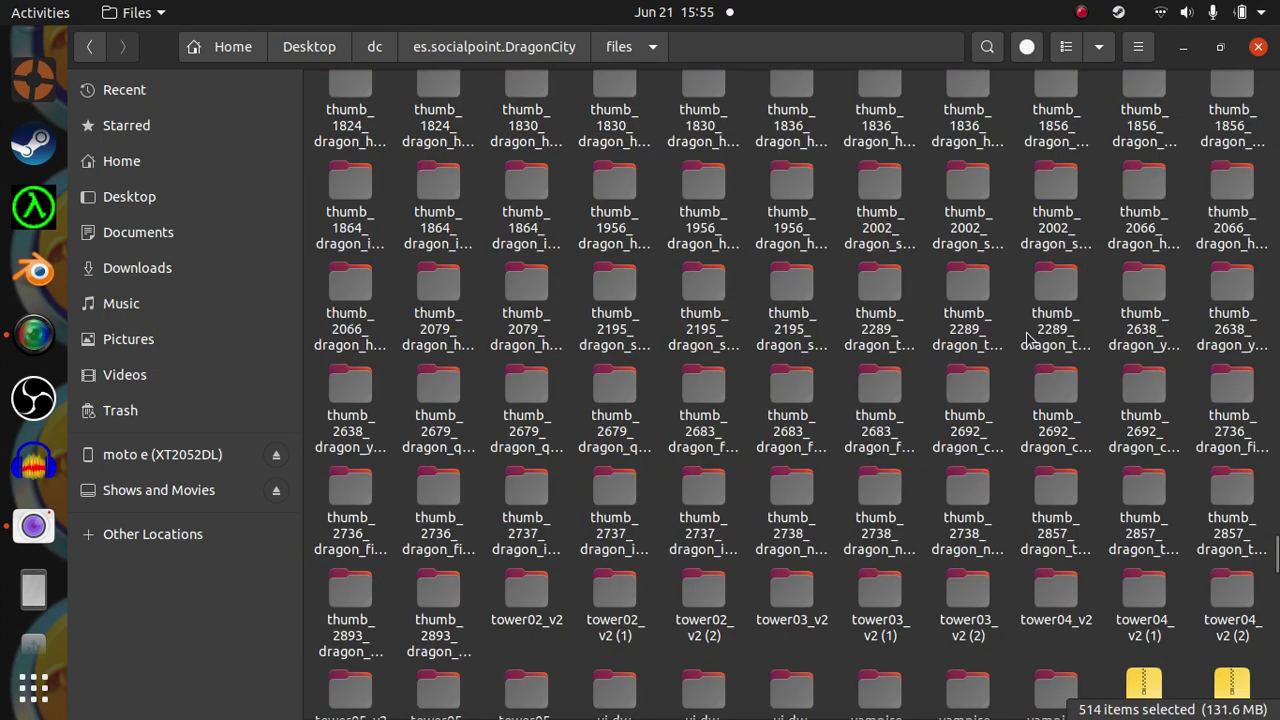
scroll(1030, 340, up, 2)
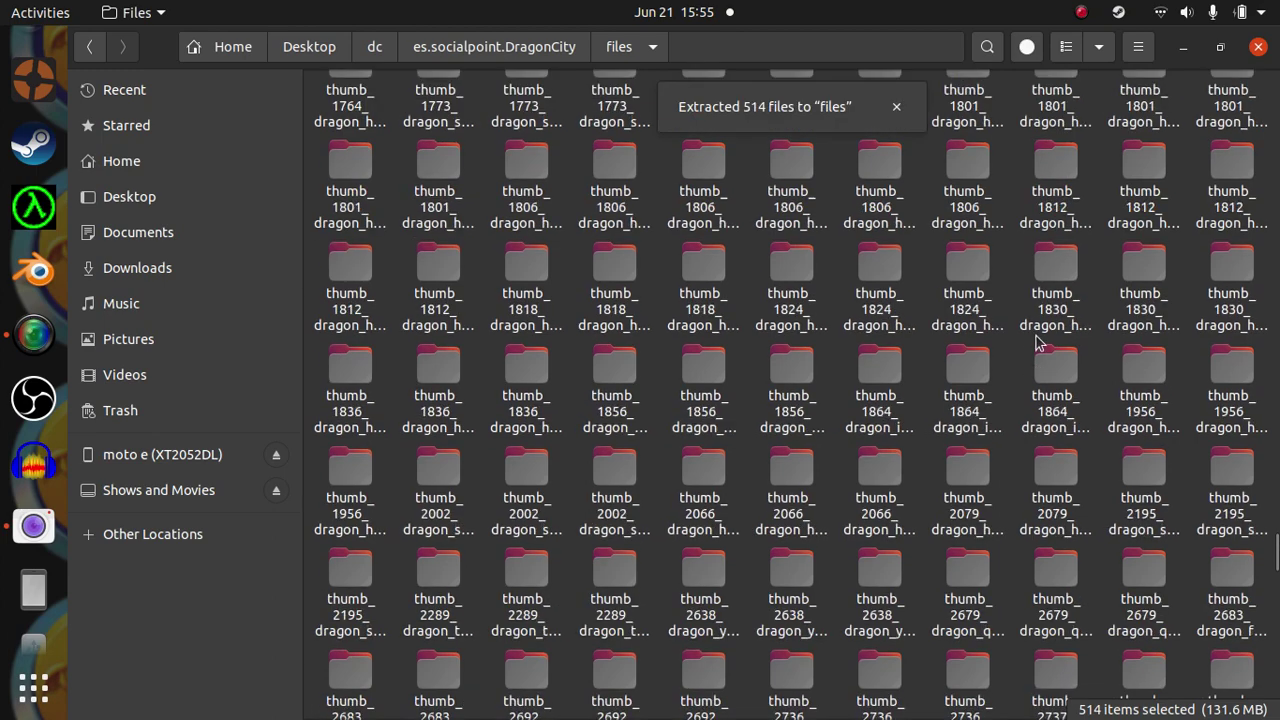
scroll(1040, 340, down, 3)
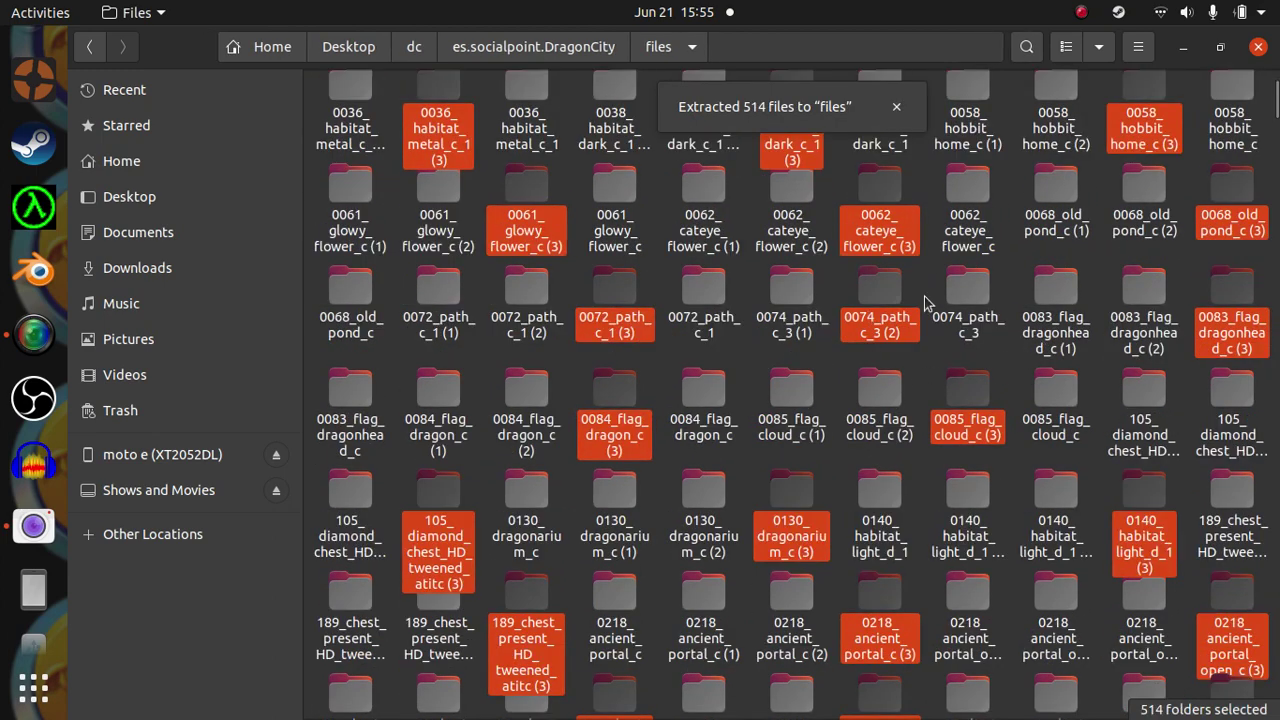
scroll(625, 340, down, 2)
scroll(625, 352, down, 10)
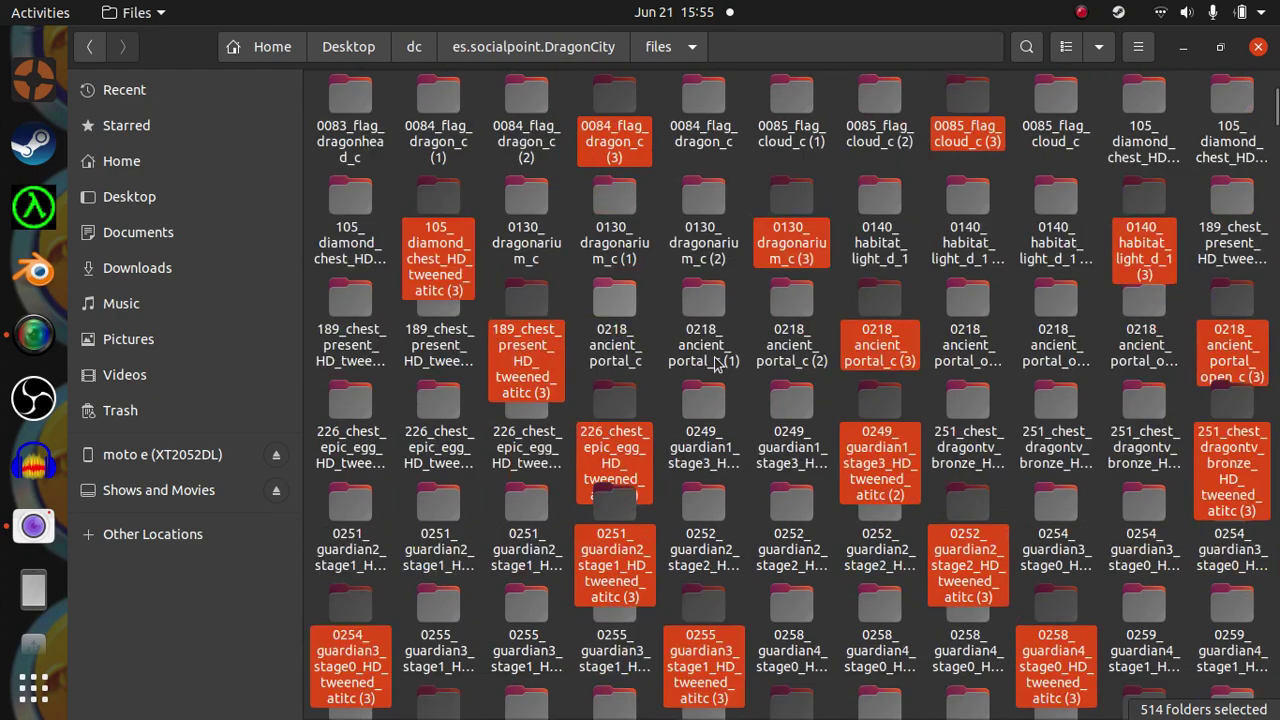
scroll(712, 395, down, 15)
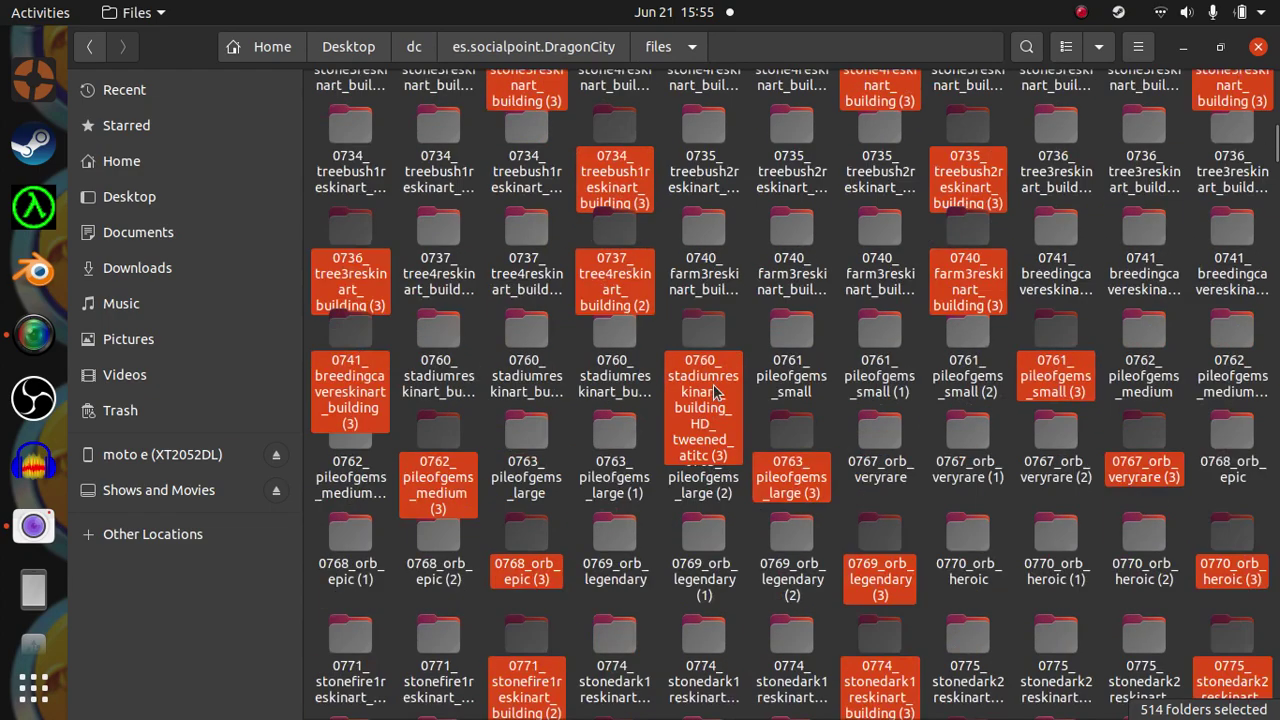
scroll(713, 423, down, 4)
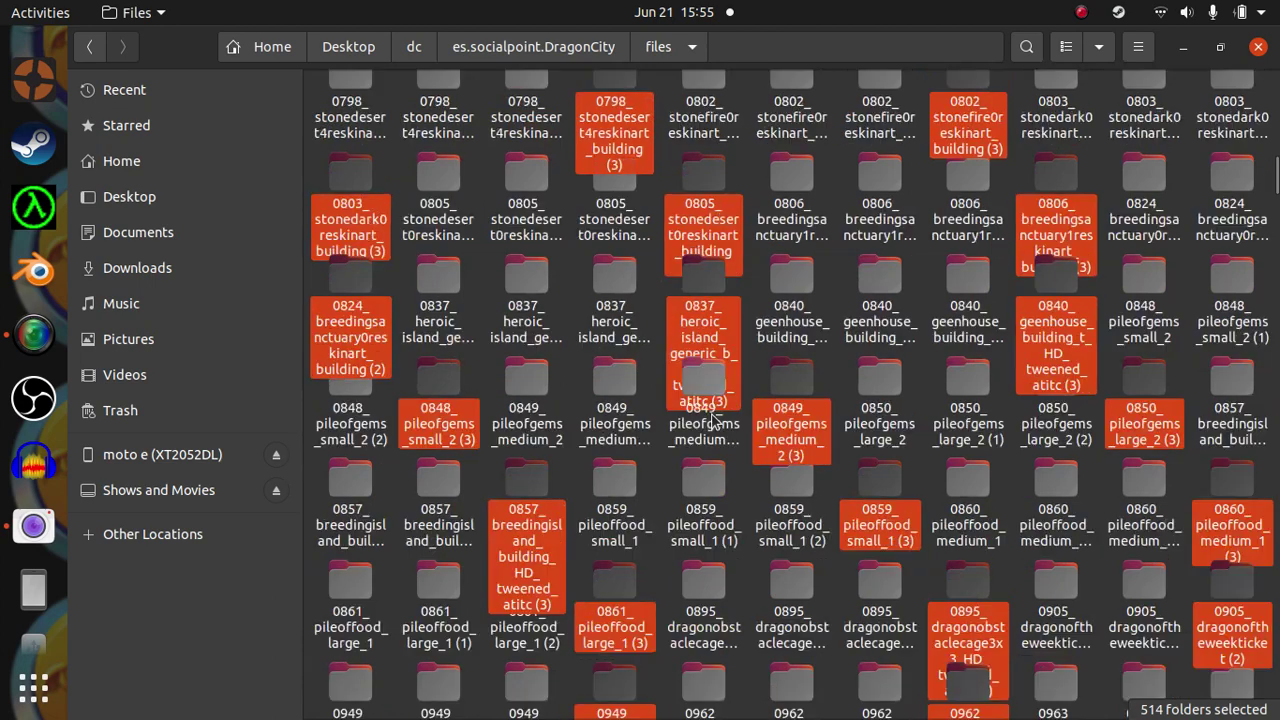
scroll(713, 420, down, 9)
scroll(713, 420, down, 10)
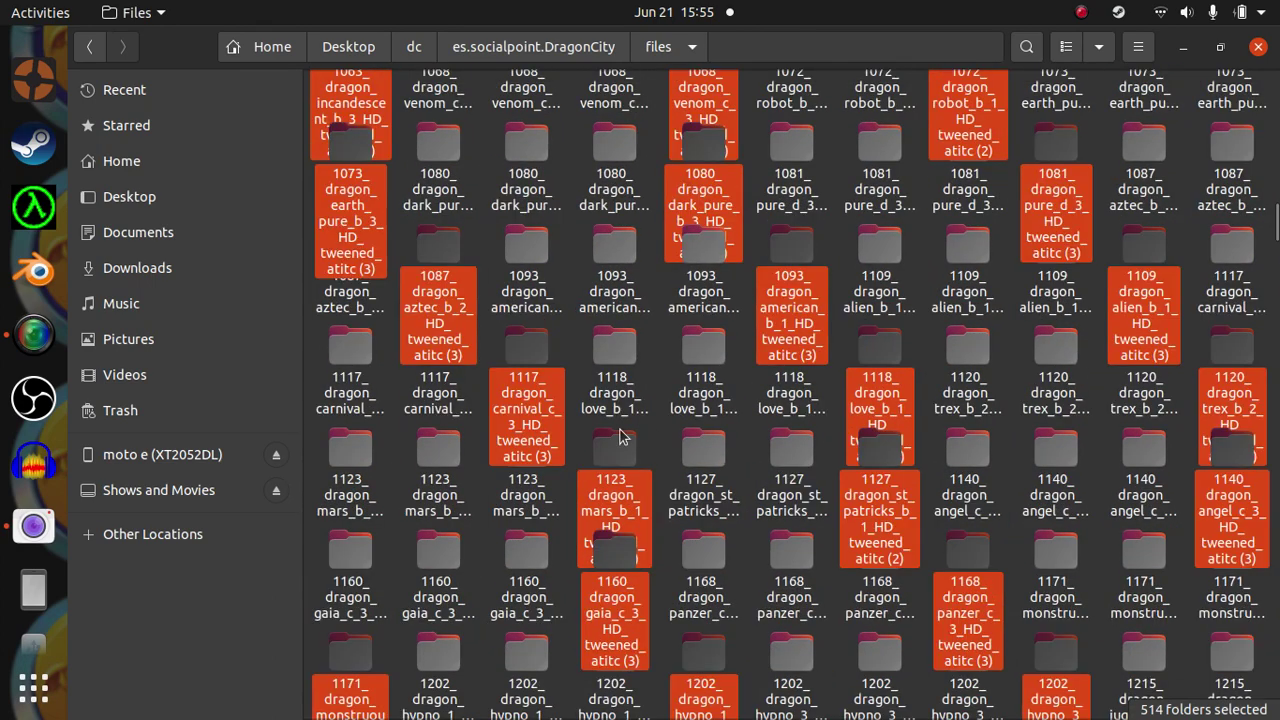
scroll(616, 430, down, 14)
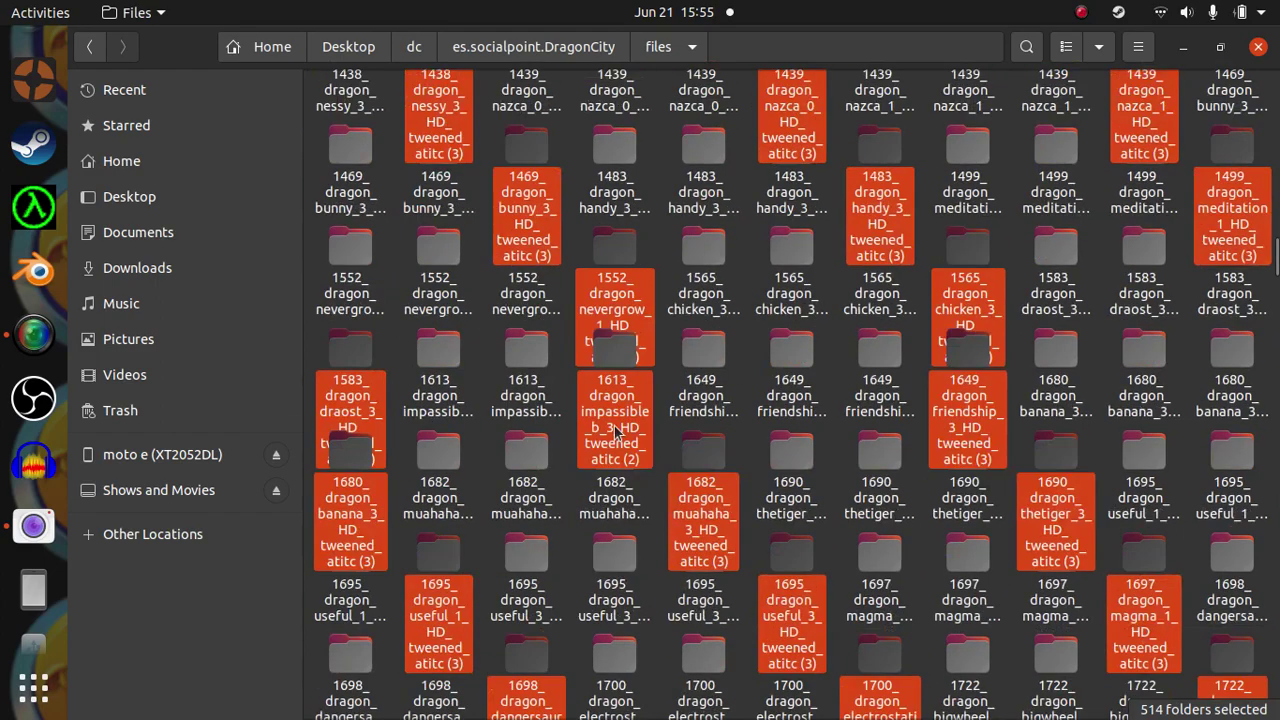
scroll(616, 430, down, 6)
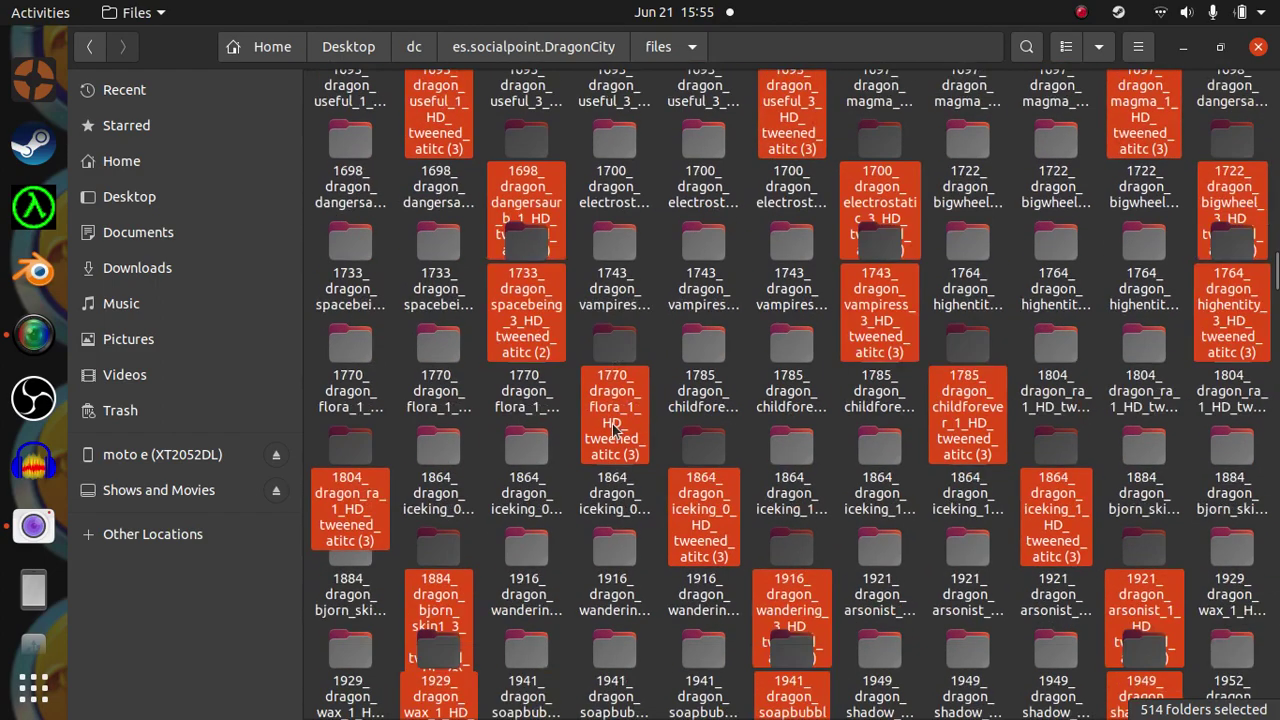
scroll(600, 428, down, 2)
scroll(543, 495, down, 5)
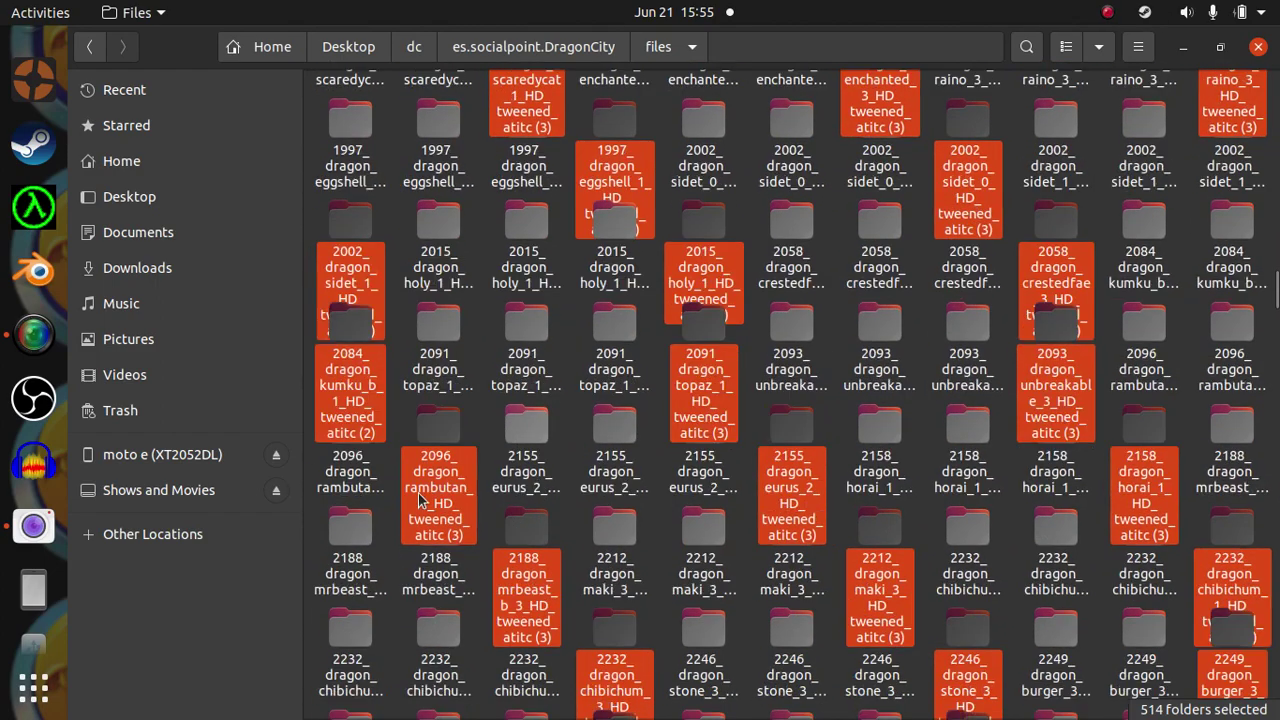
scroll(452, 497, down, 4)
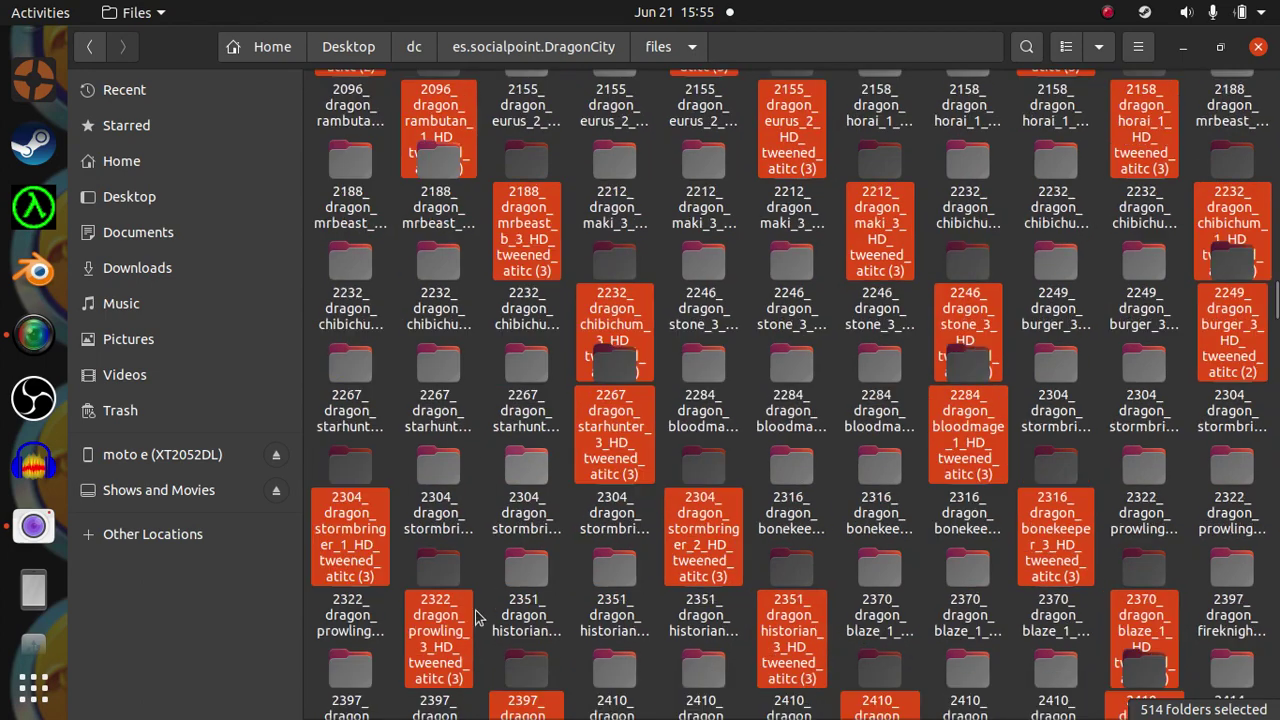
scroll(430, 420, down, 2)
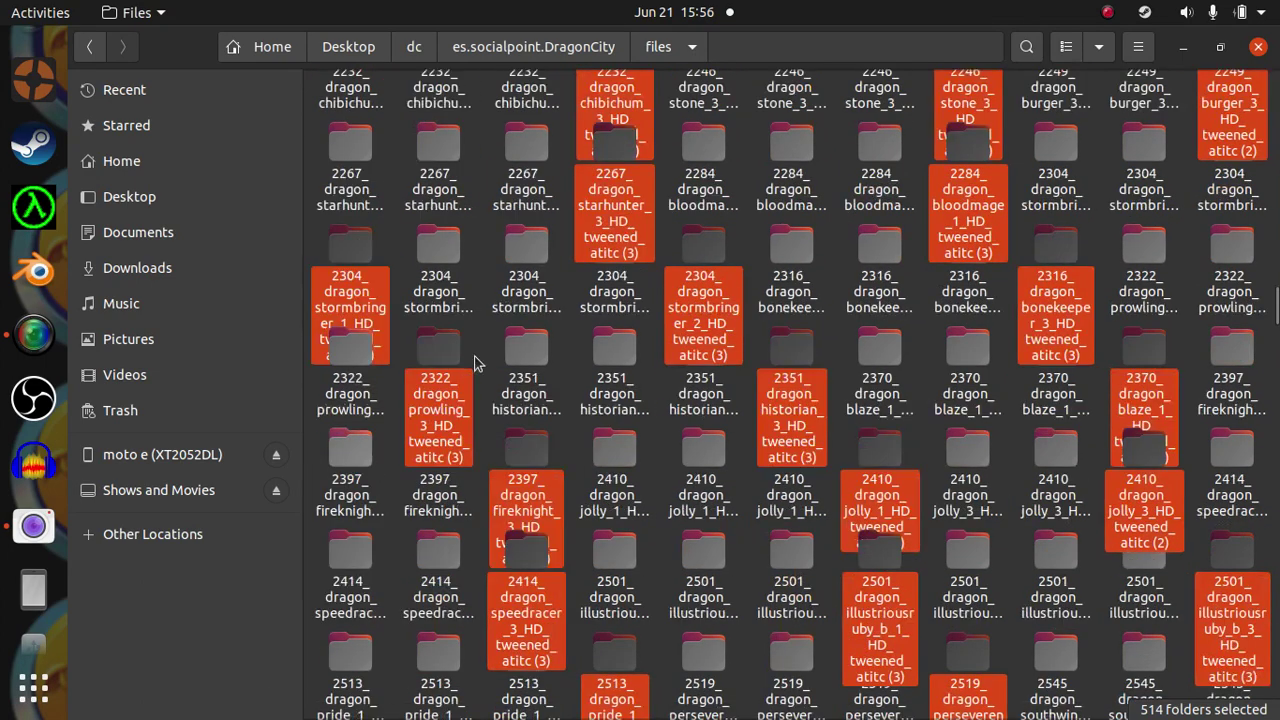
scroll(600, 212, down, 3)
scroll(614, 245, down, 5)
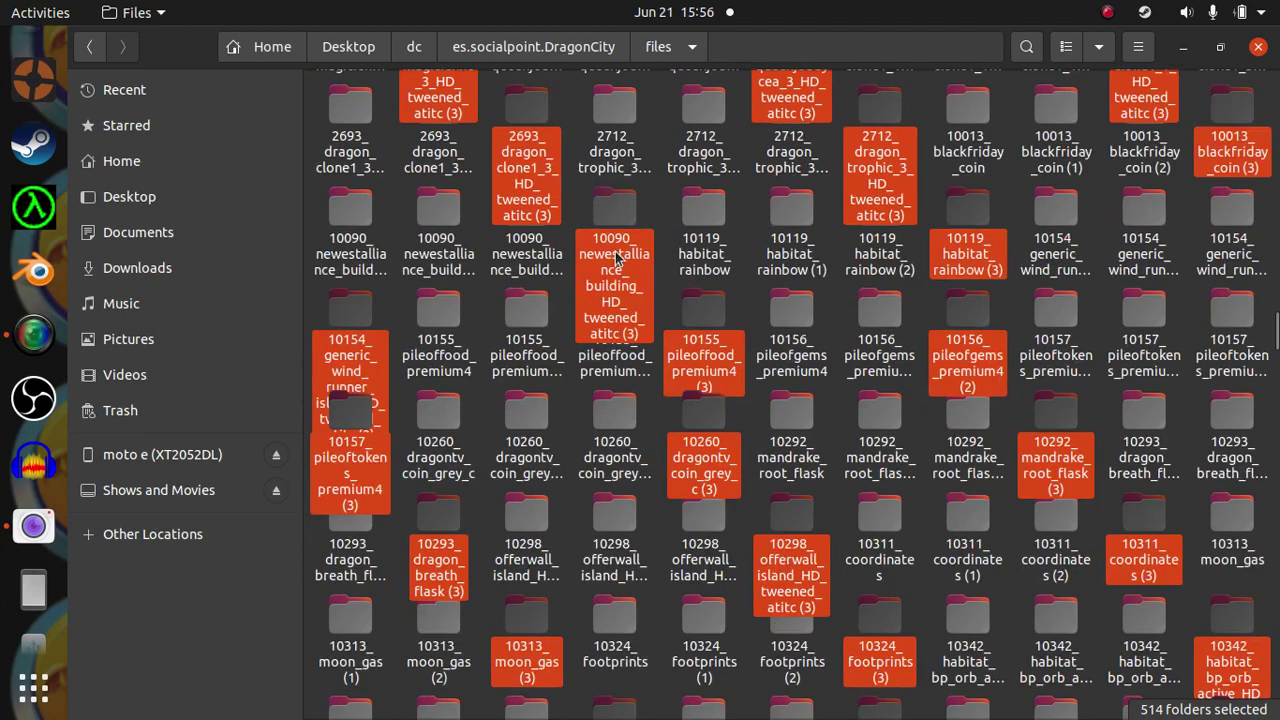
scroll(620, 258, down, 4)
scroll(625, 248, down, 5)
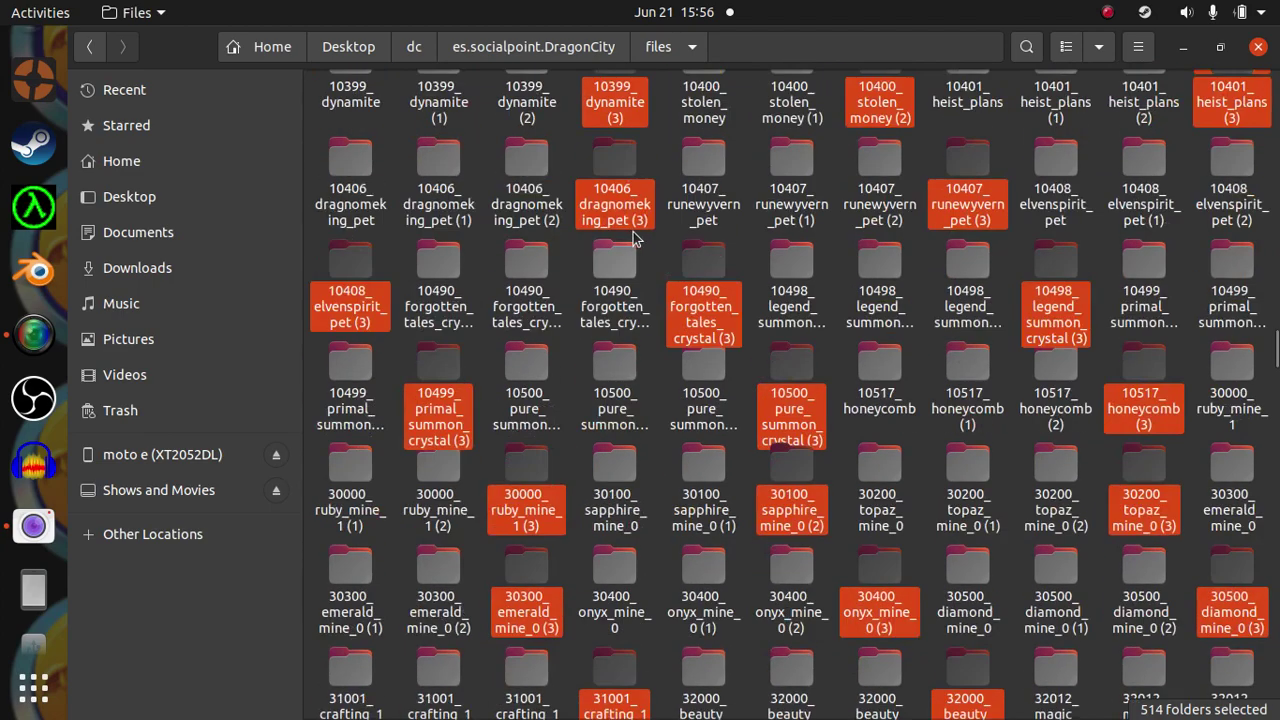
scroll(630, 242, down, 15)
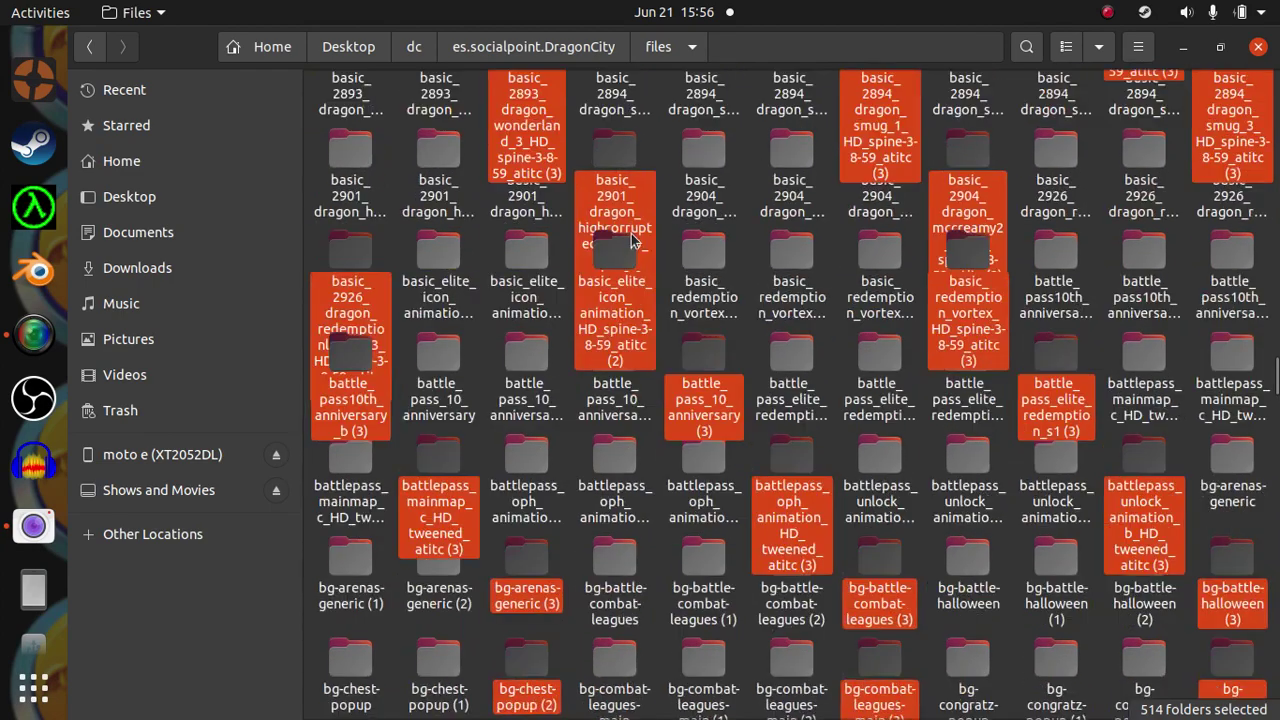
scroll(720, 290, down, 15)
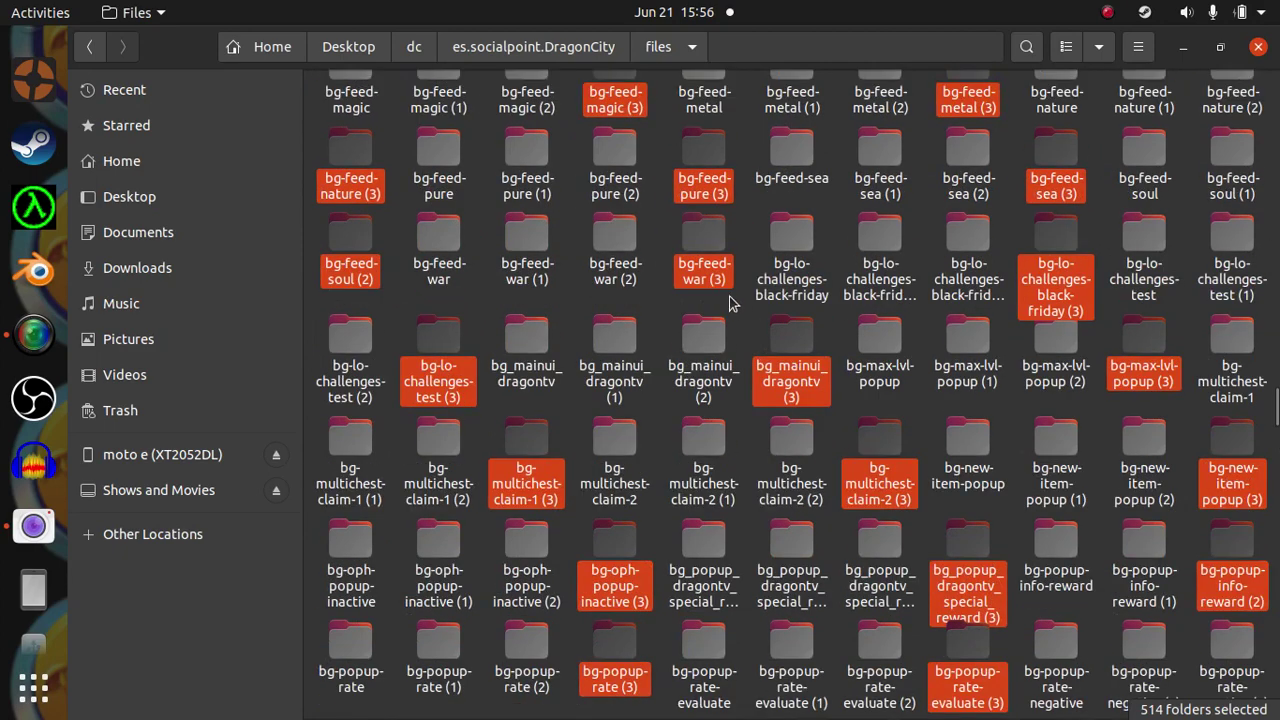
scroll(760, 308, down, 15)
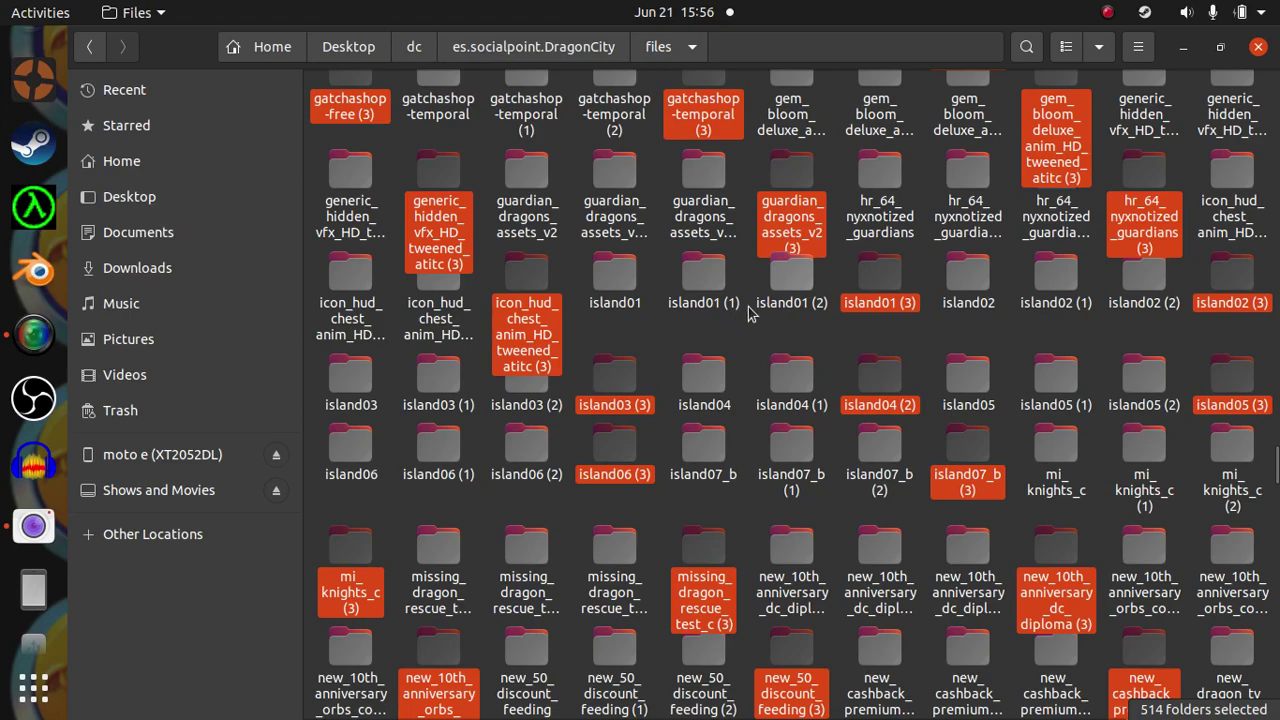
scroll(752, 314, down, 15)
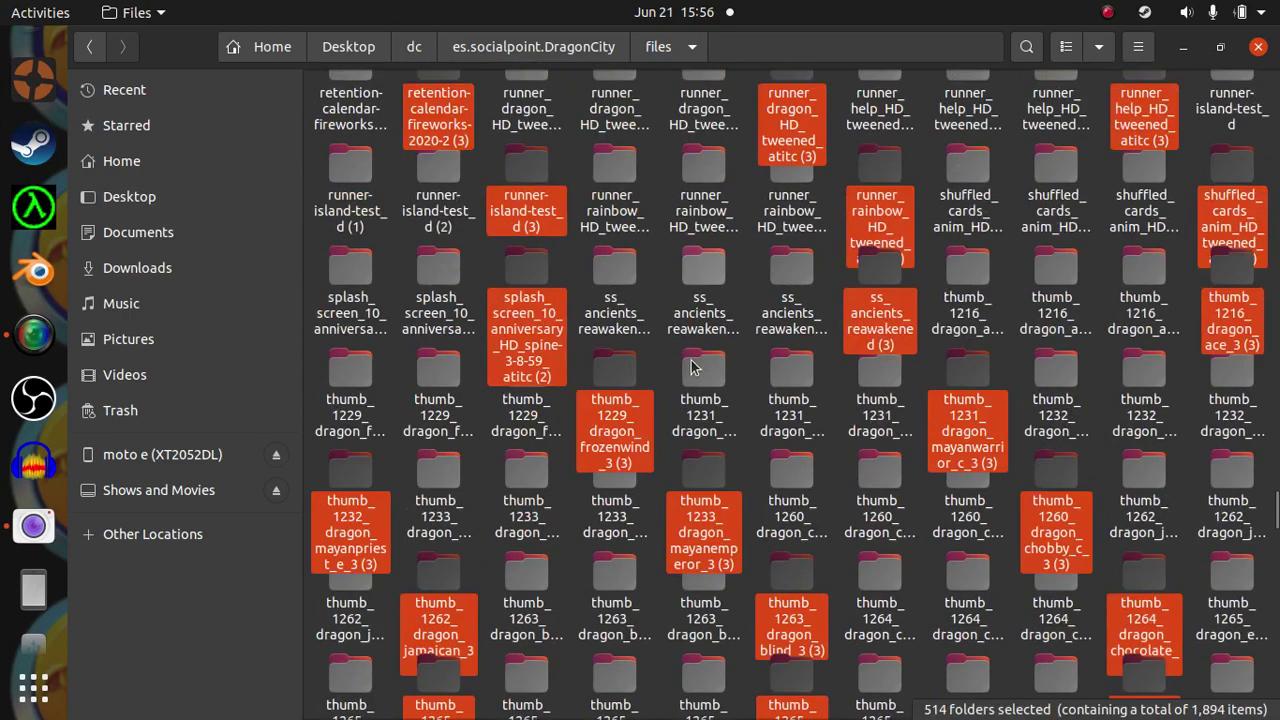
scroll(693, 368, down, 15)
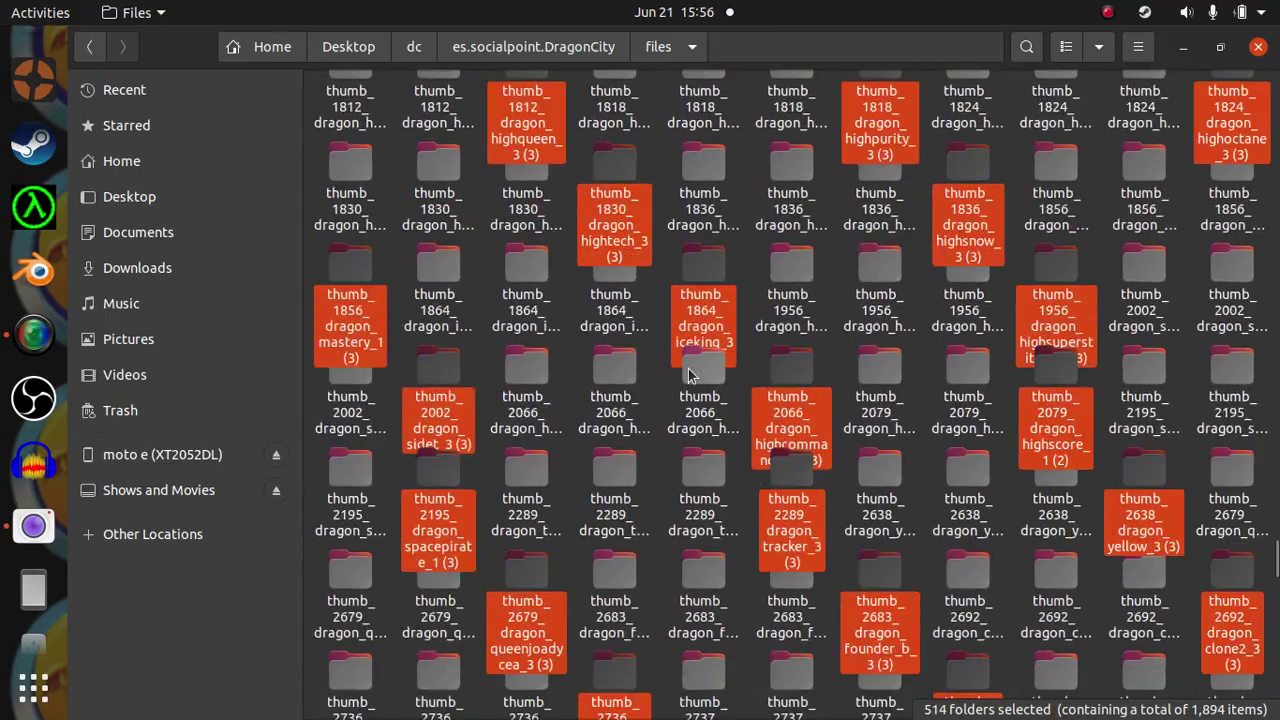
scroll(697, 395, down, 15)
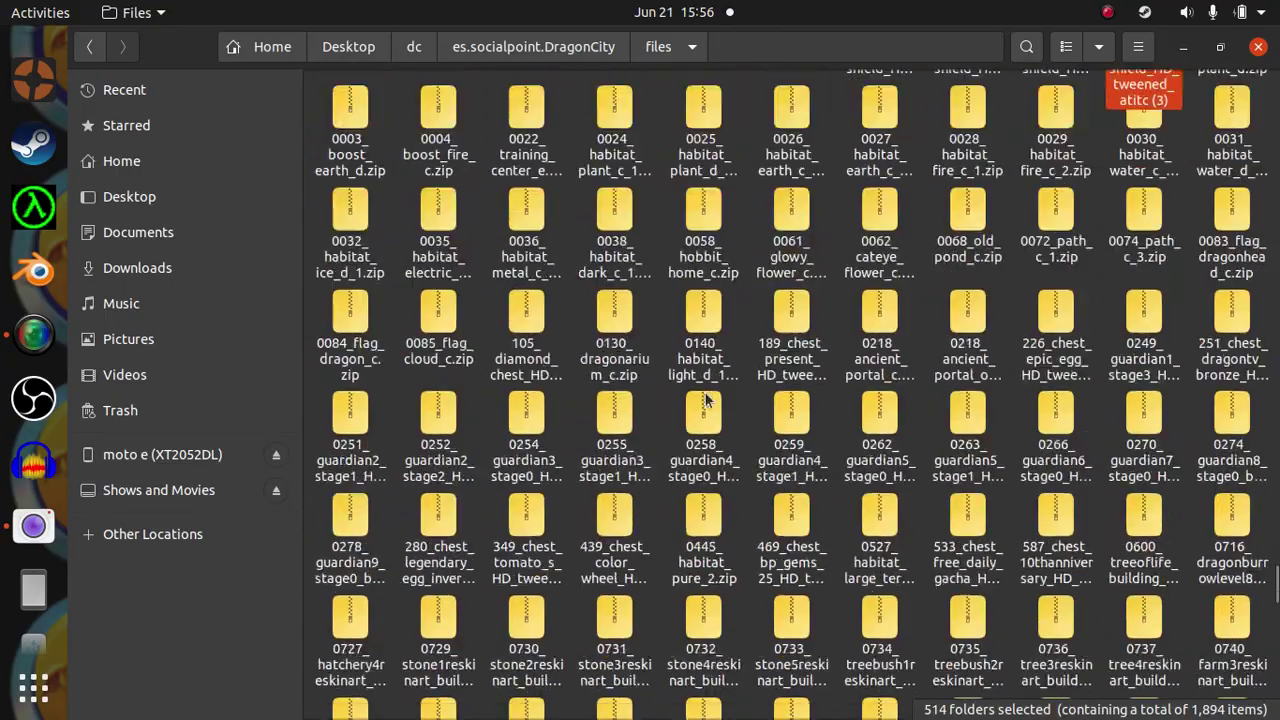
scroll(590, 346, down, 15)
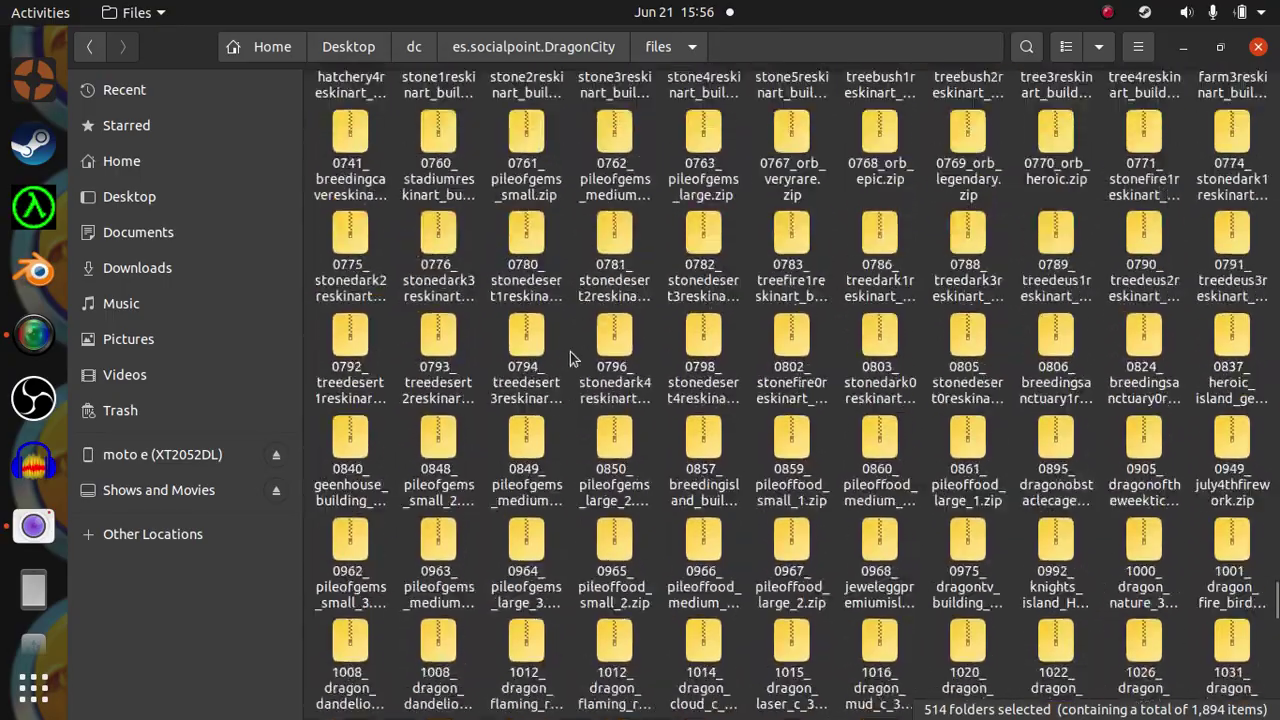
scroll(600, 314, down, 10)
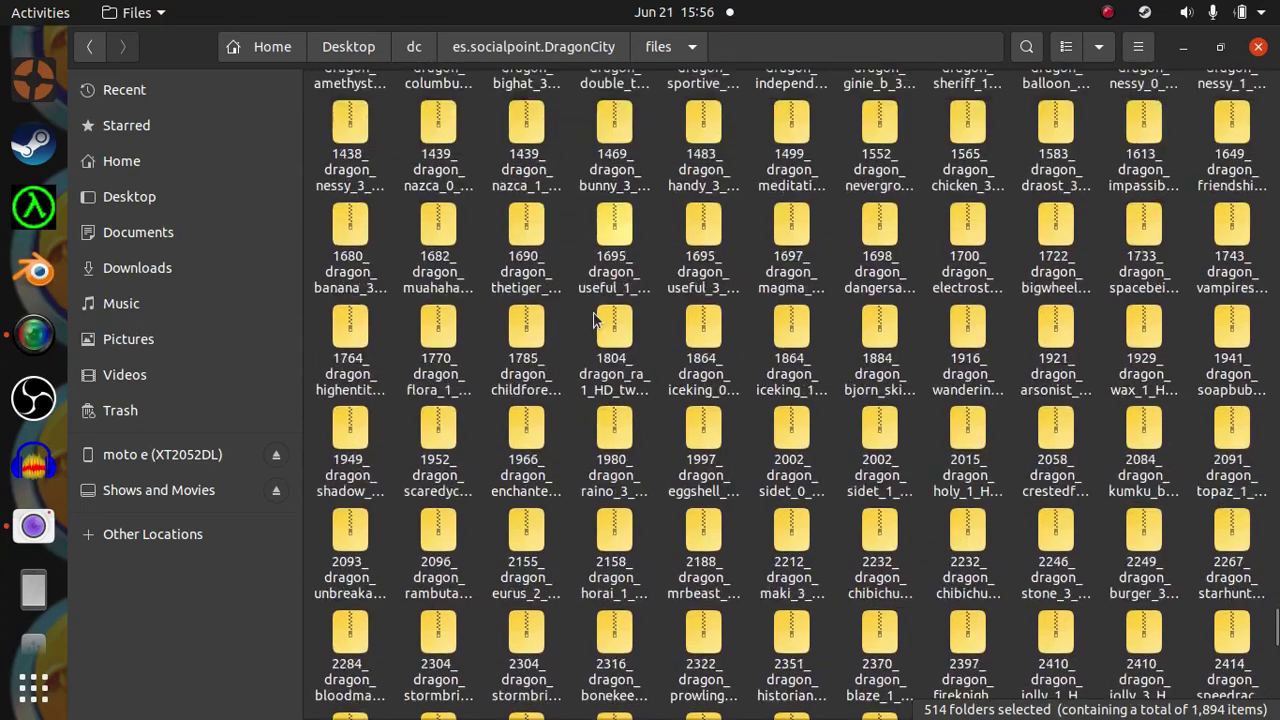
scroll(577, 390, down, 6)
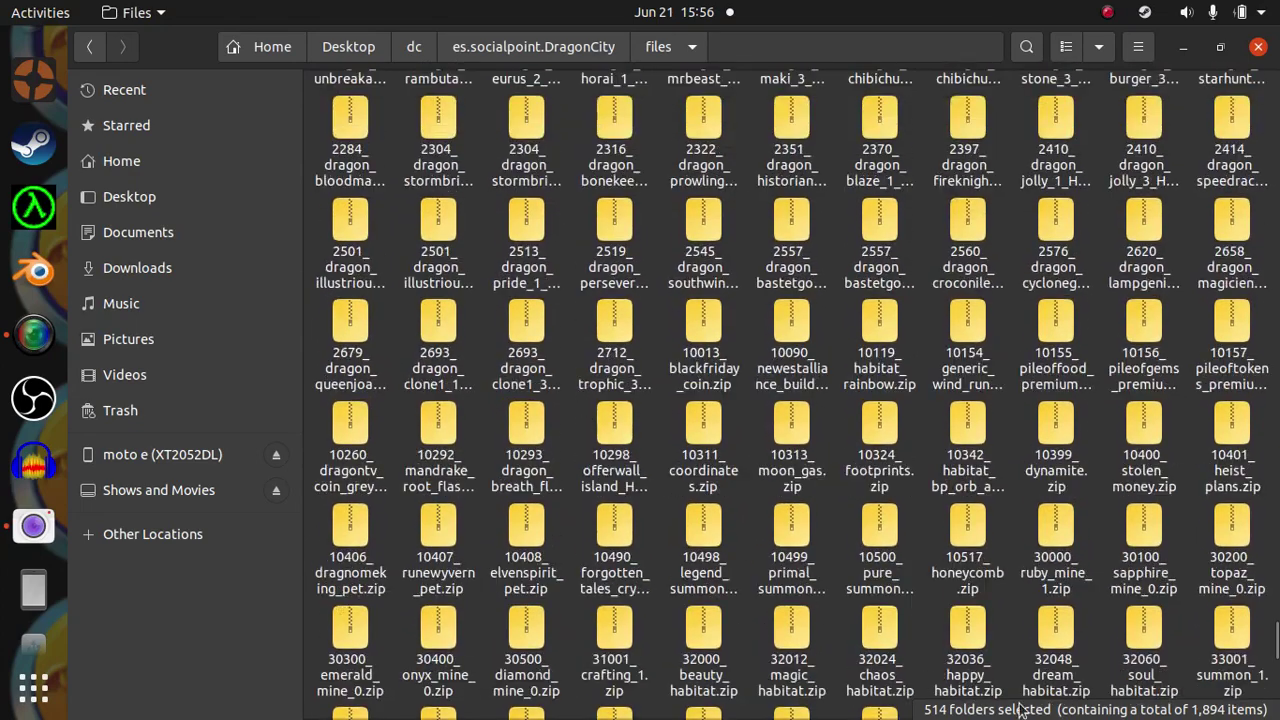
scroll(797, 510, up, 3)
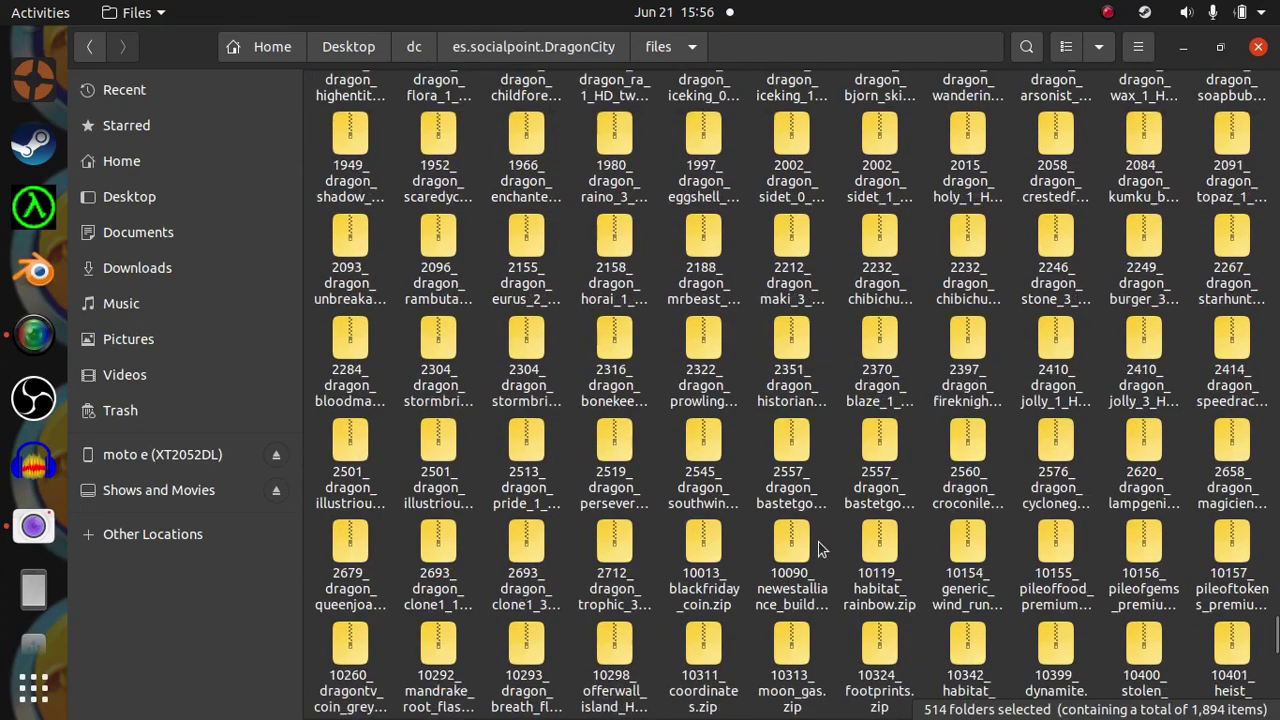
scroll(818, 550, up, 3)
scroll(818, 553, up, 15)
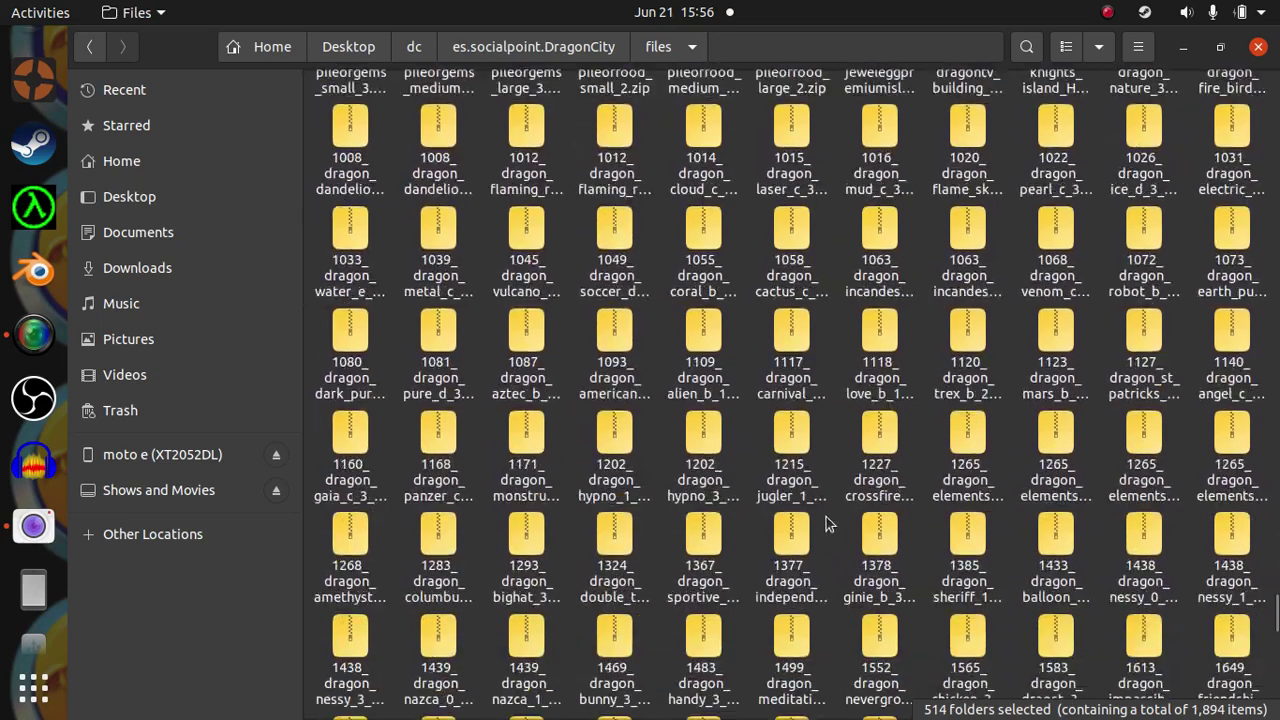
scroll(623, 373, up, 10)
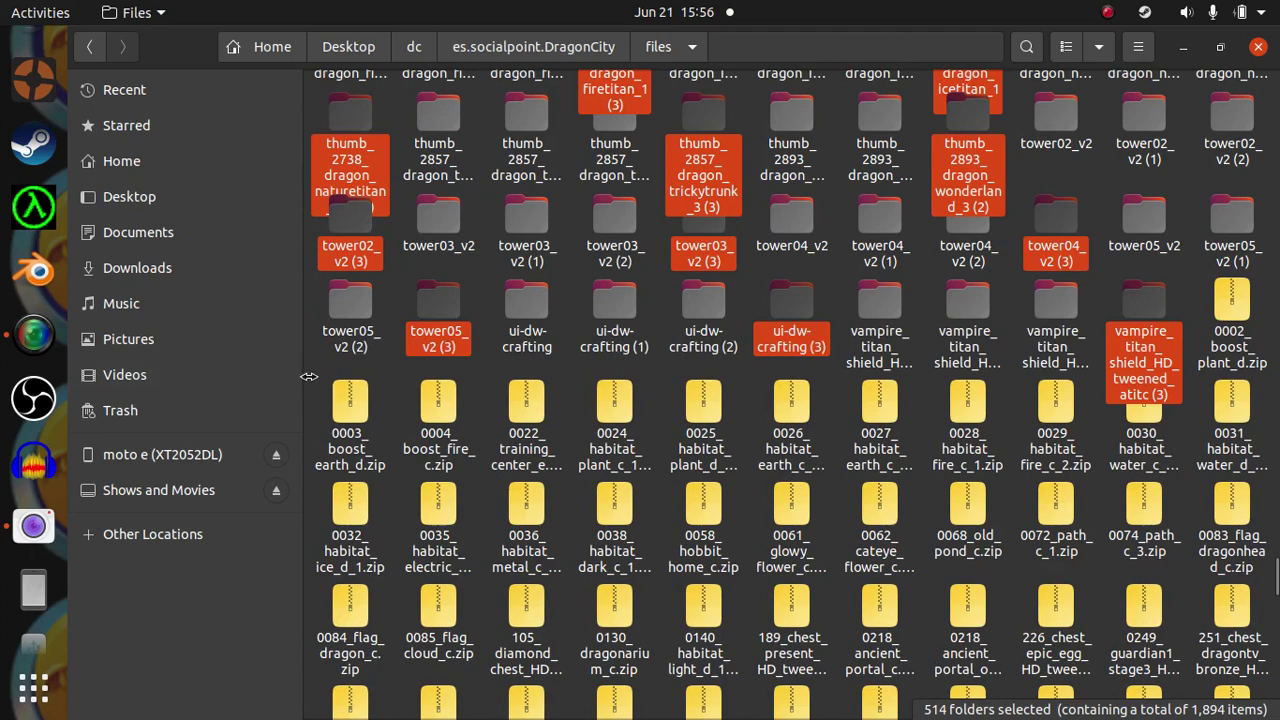
Step: Widen the file grid and extend the selection with Shift+Down through the thumb_ zips to the last zip
drag(308, 374, 1063, 714)
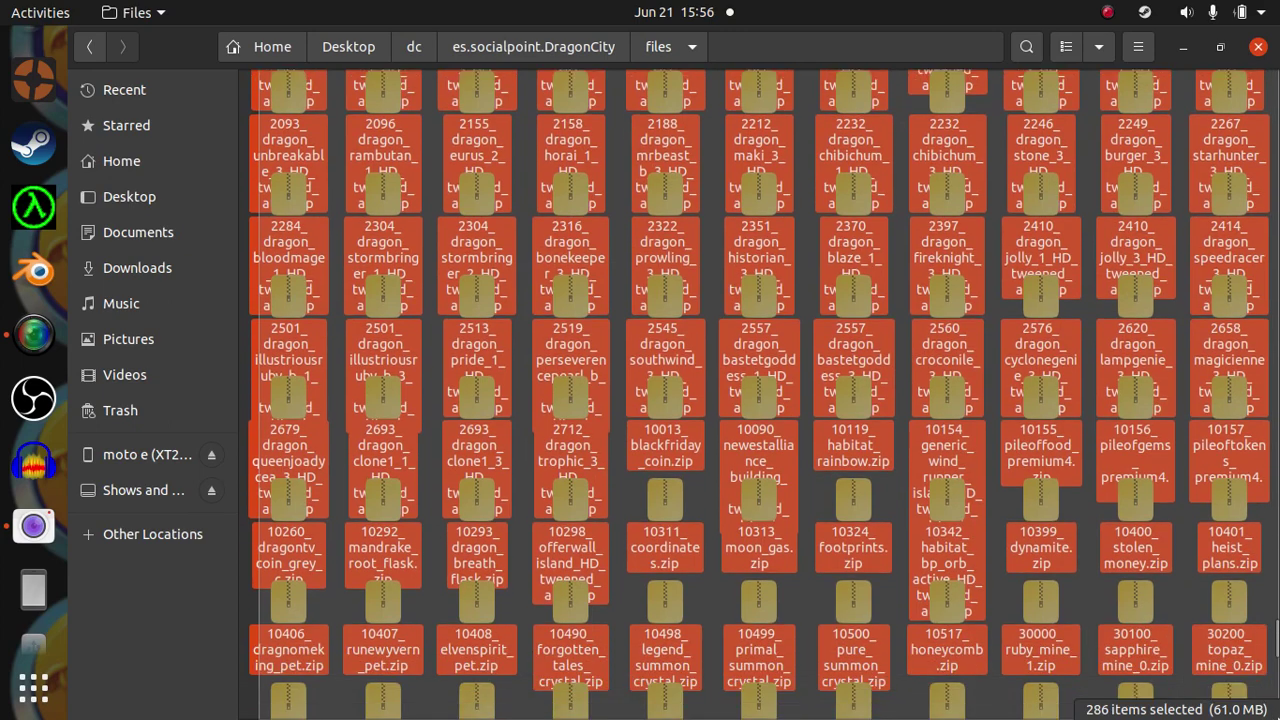
key(shift+Down)
key(shift+Down)
key(shift+Down)
key(shift+Down)
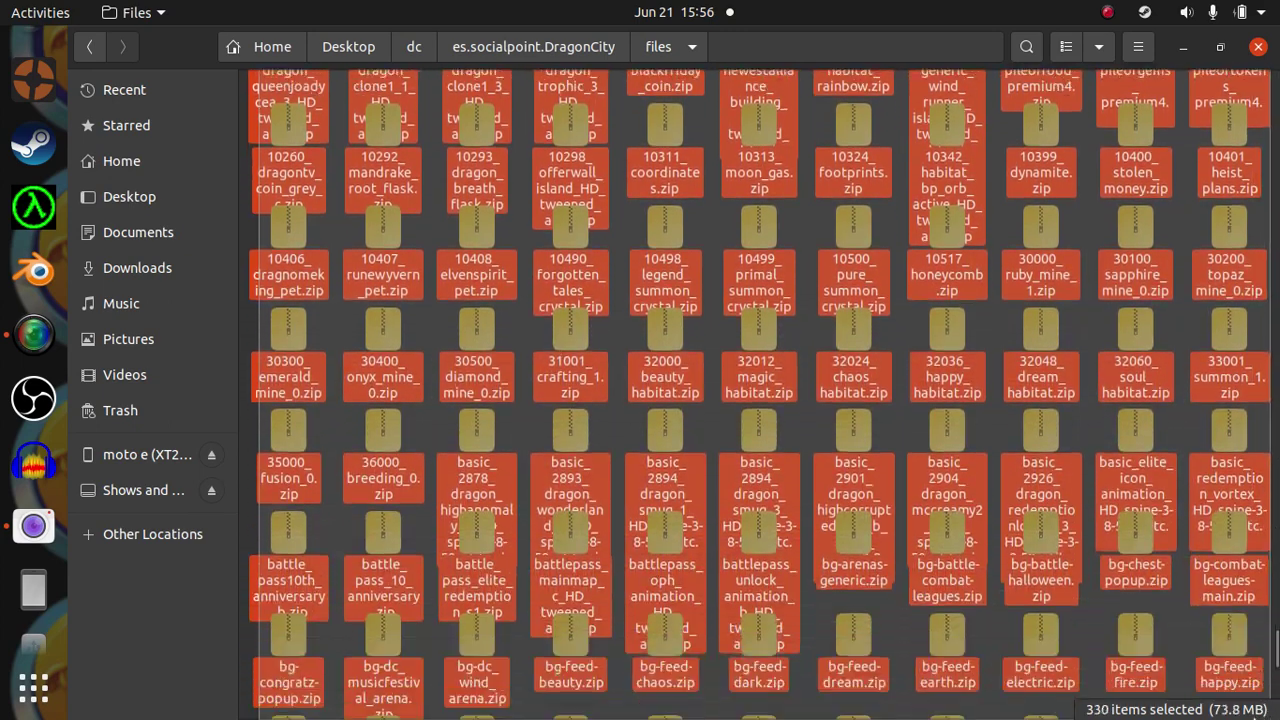
key(shift+Down)
key(shift+Down)
key(shift+Down)
key(shift+Down)
key(shift+Down)
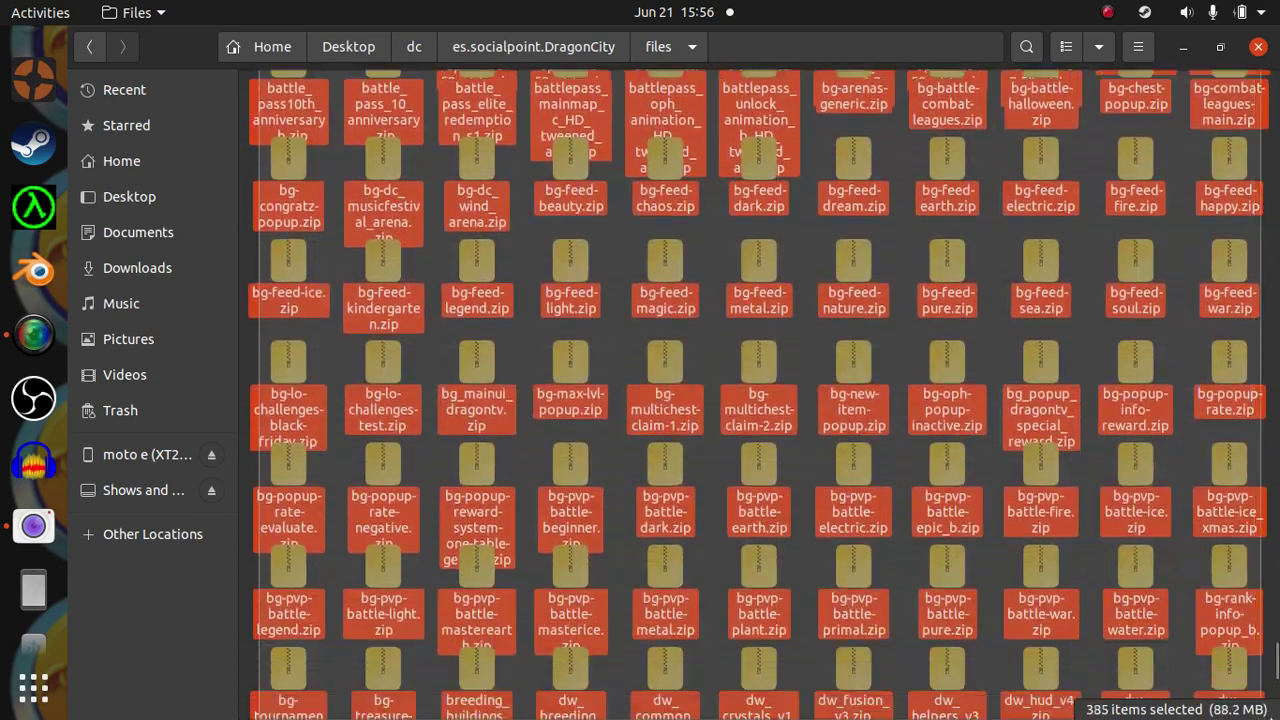
key(shift+Down)
key(shift+Down)
key(shift+Down)
key(shift+Down)
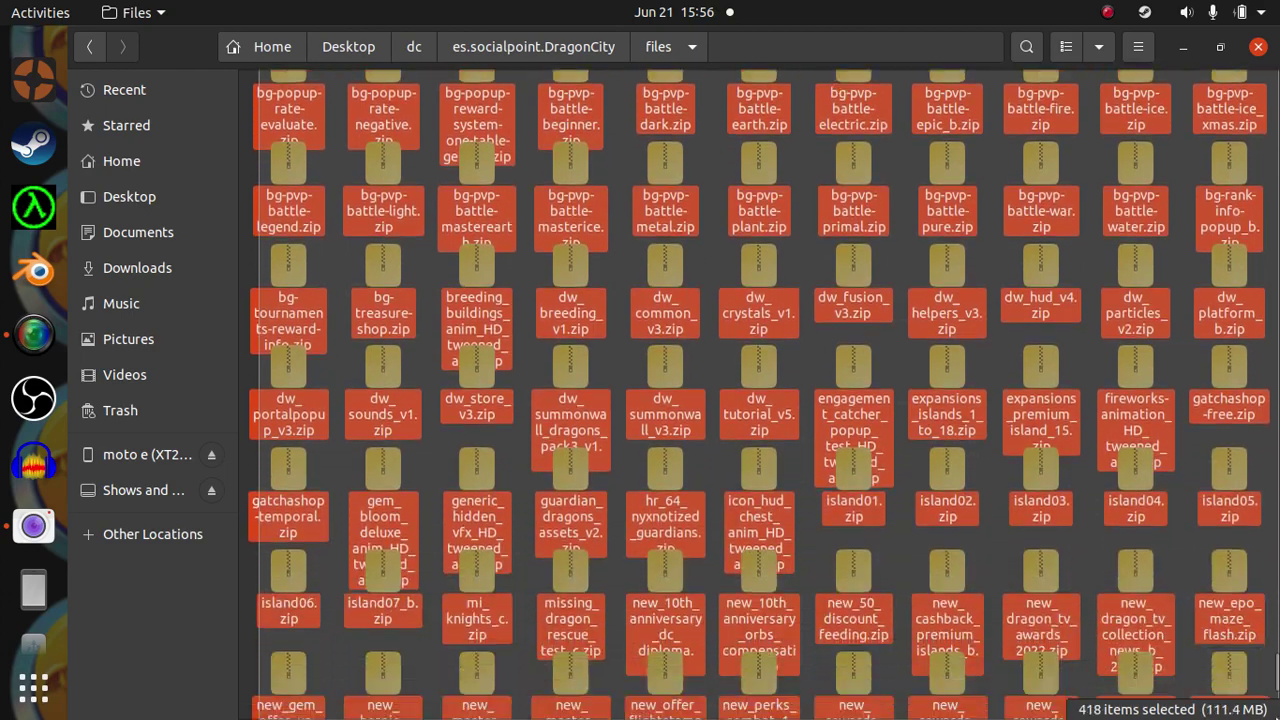
key(shift+Down)
key(shift+Down)
key(shift+Down)
key(shift+Down)
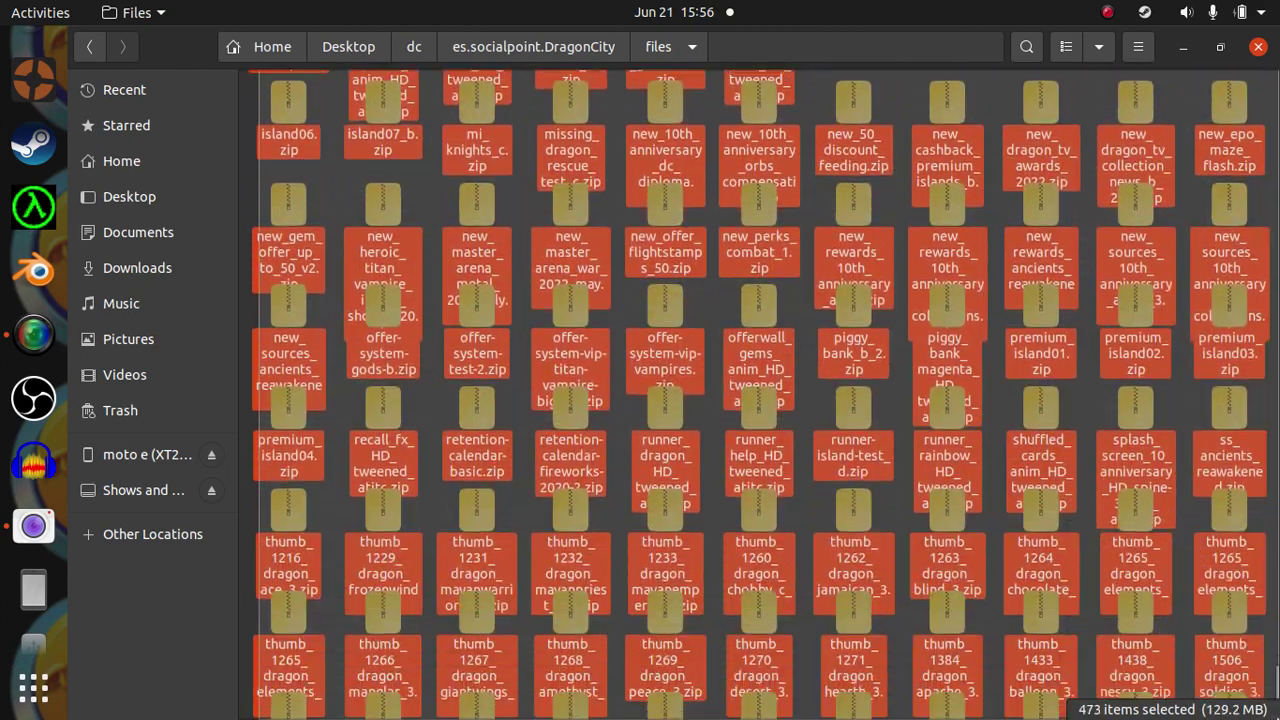
key(shift+Down)
key(shift+Down)
key(shift+Down)
key(shift+Down)
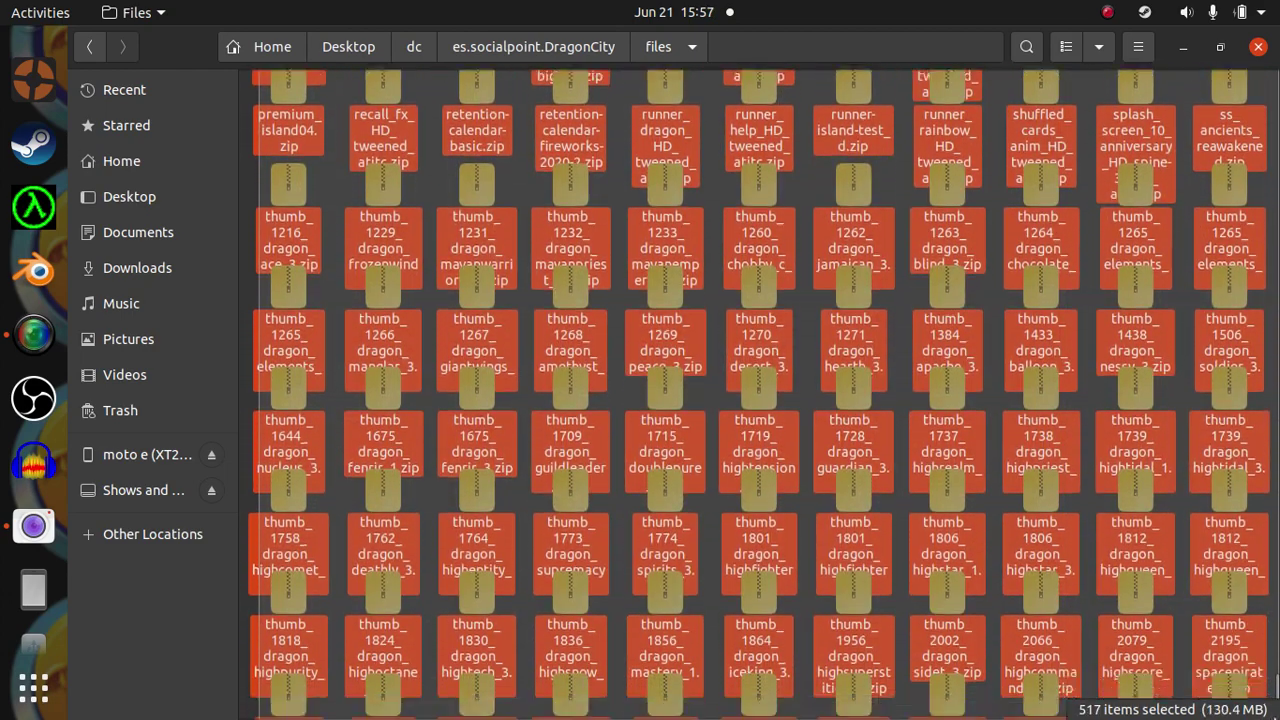
key(shift+Down)
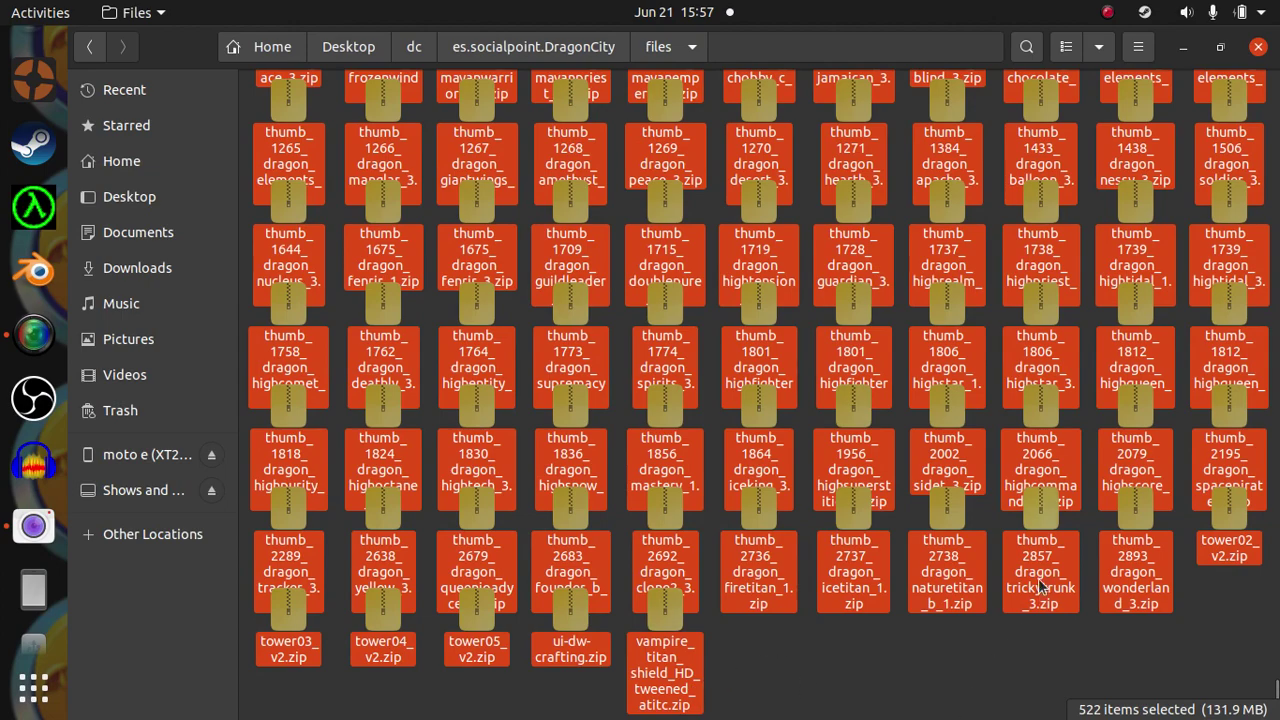
scroll(1040, 585, up, 10)
scroll(1037, 608, down, 8)
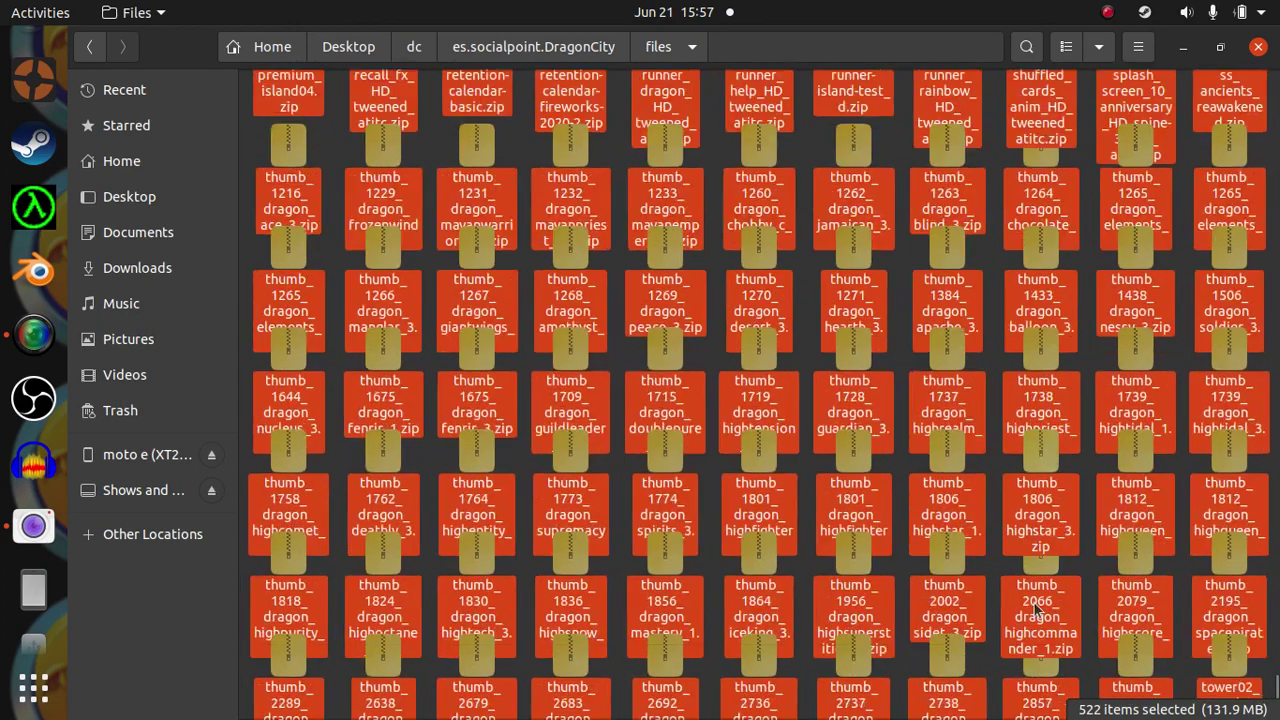
scroll(1036, 605, down, 3)
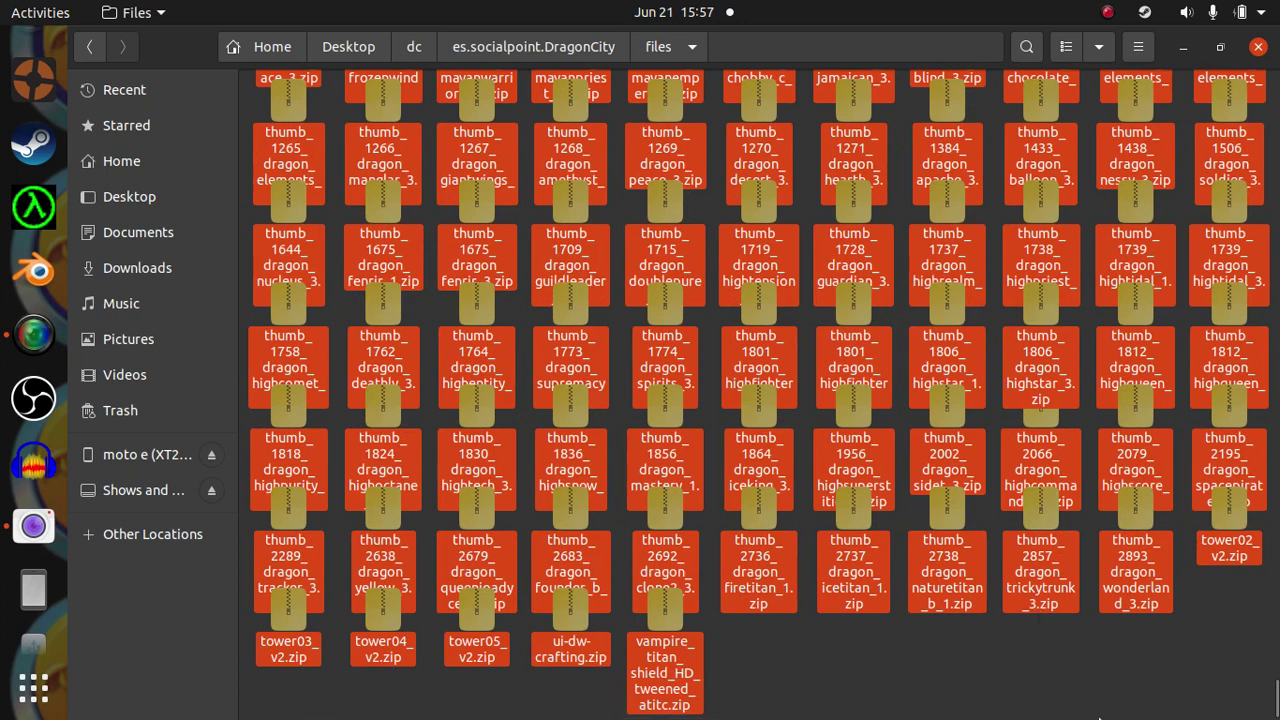
Step: Clear the selection and extract ten zip archives from the bottom two rows
click(1206, 660)
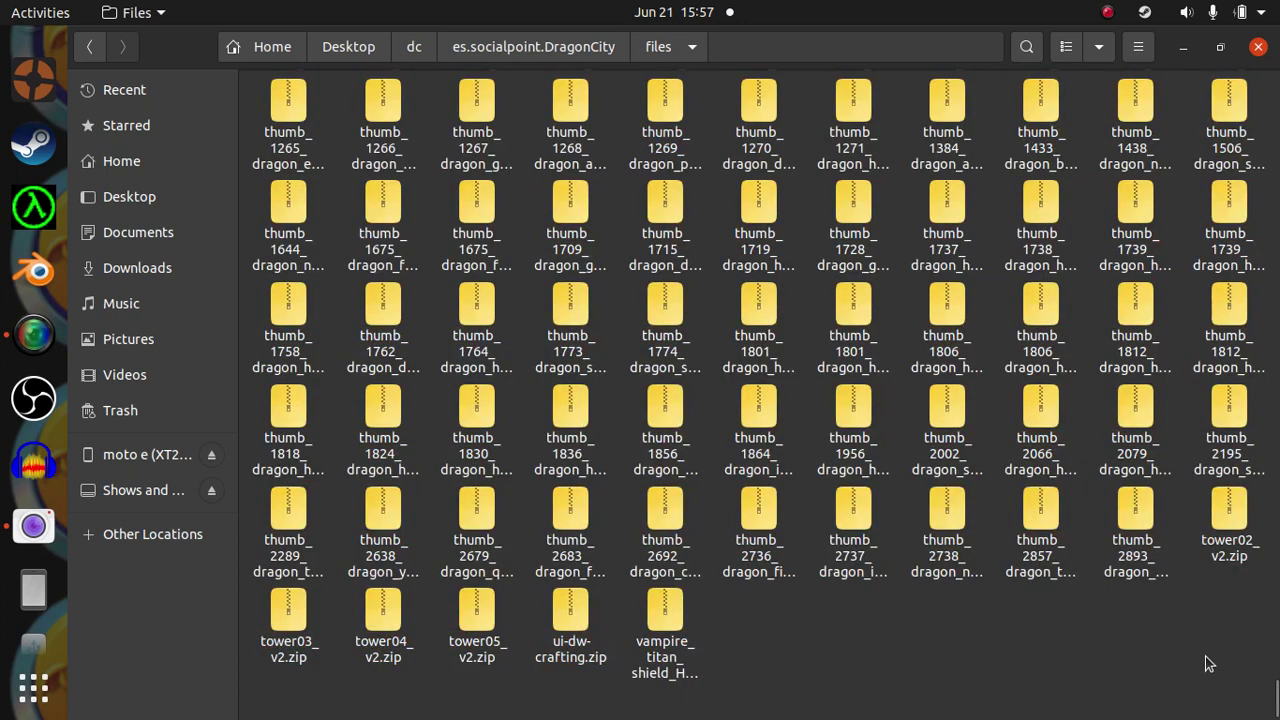
drag(1206, 668, 878, 453)
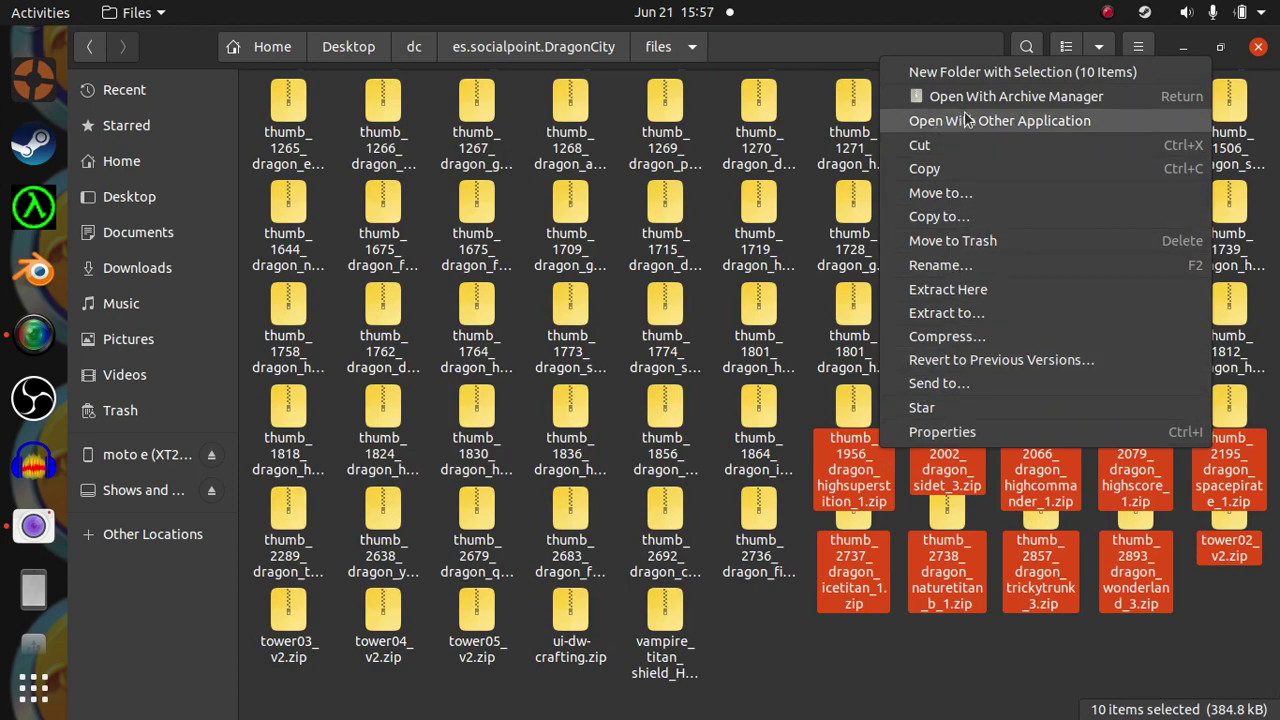
click(950, 289)
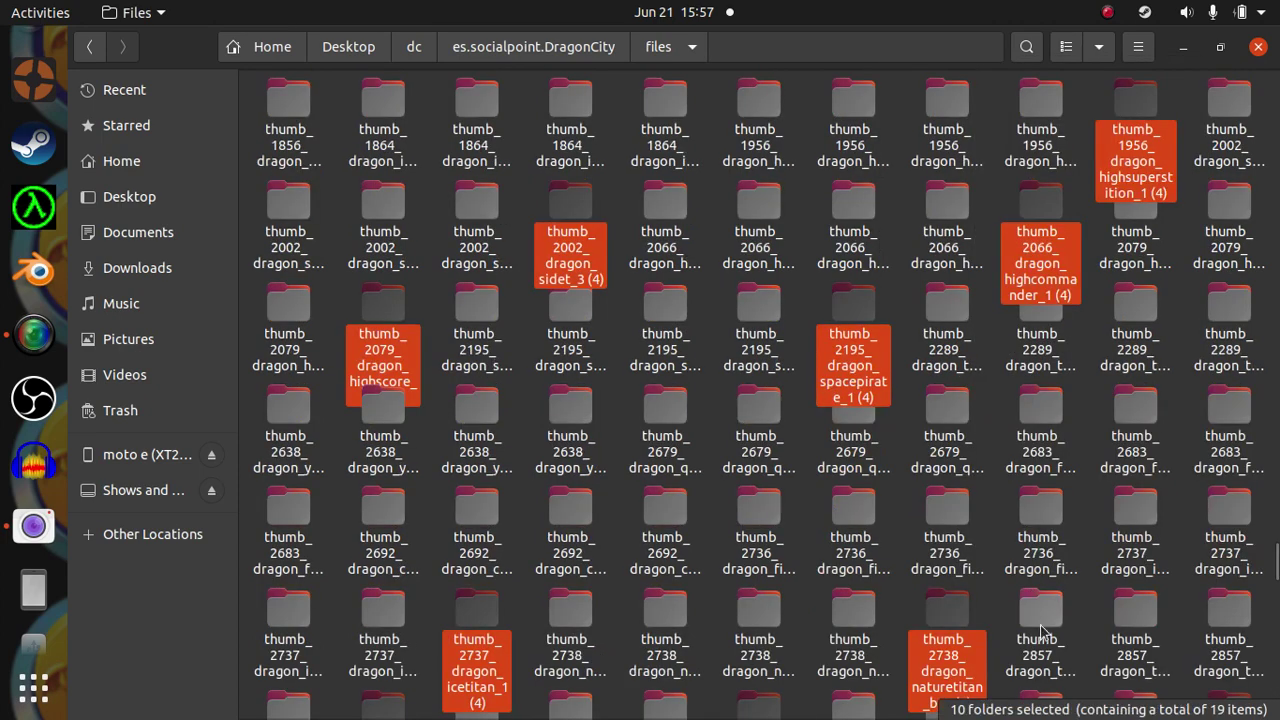
scroll(1045, 638, down, 15)
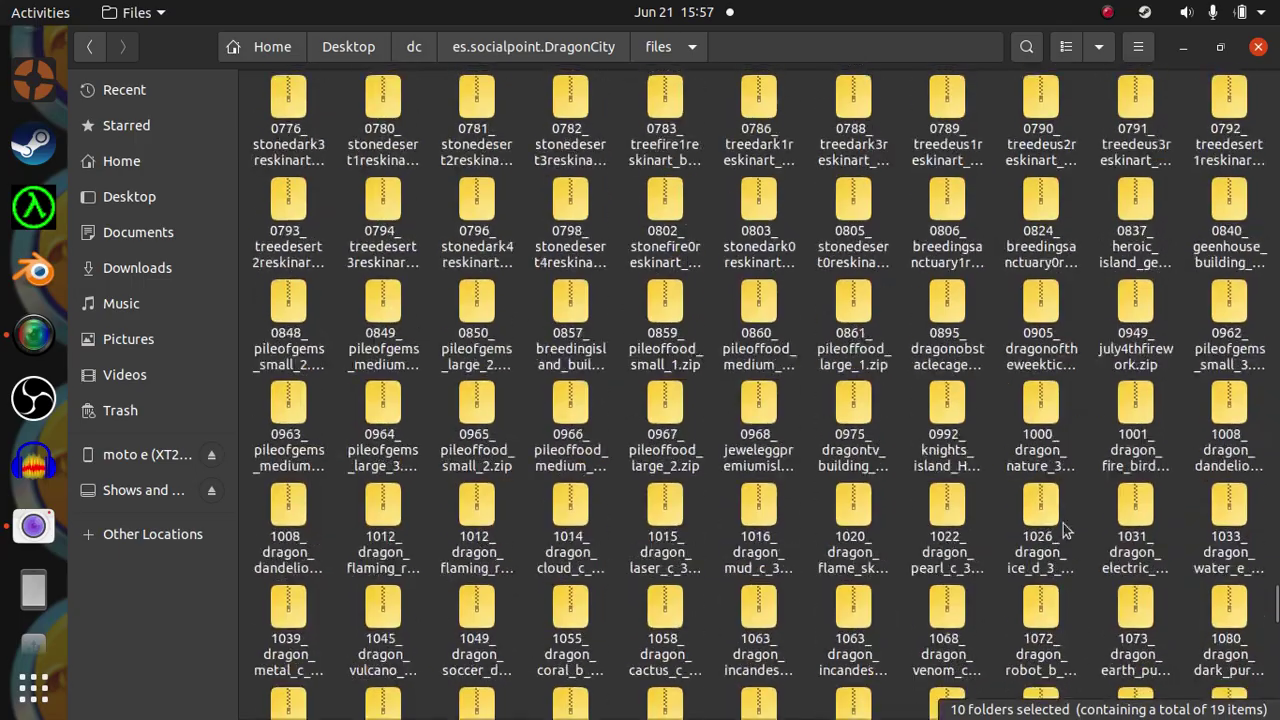
scroll(1065, 530, down, 20)
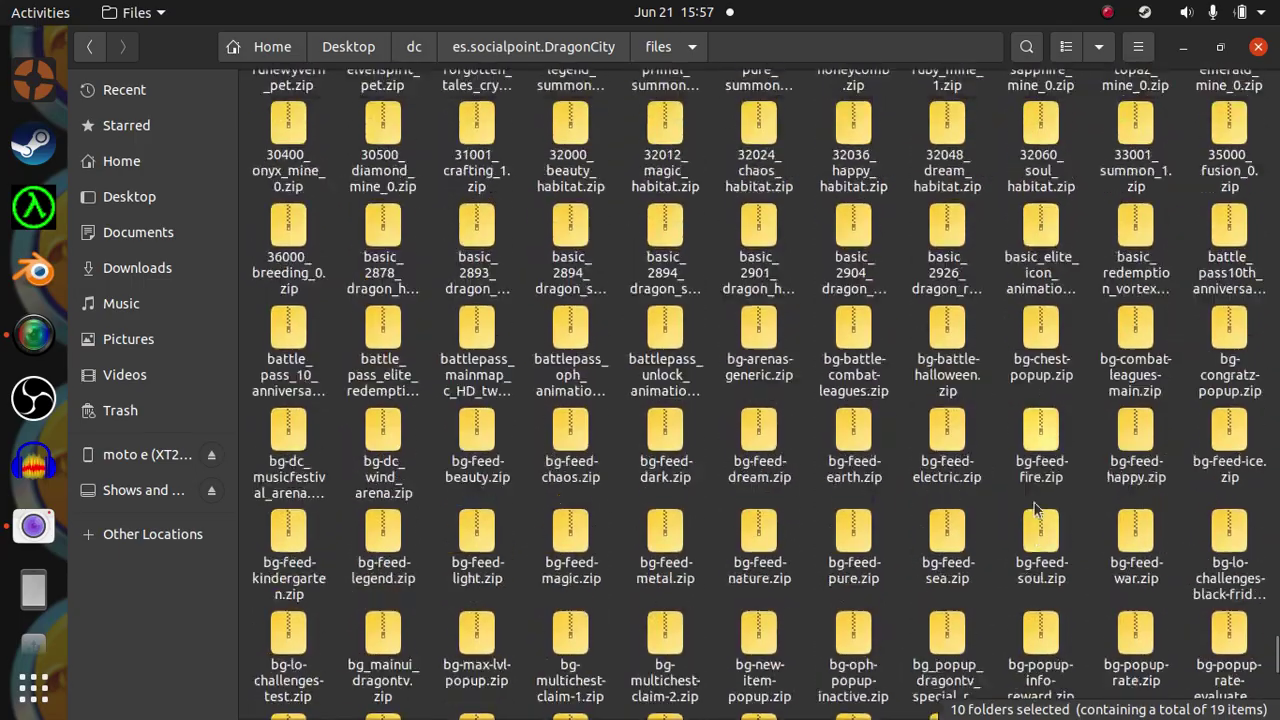
scroll(1040, 508, down, 20)
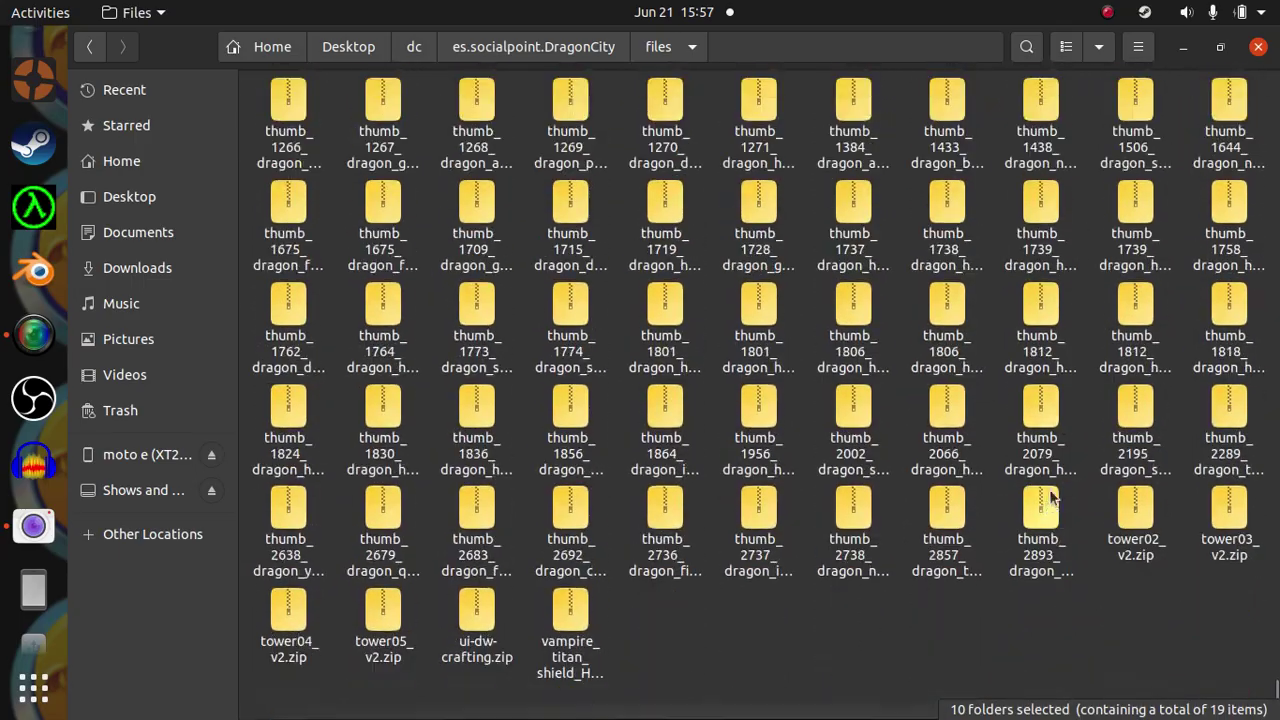
Step: Extract a block of 50 thumb_ dragon zips, creating folders ending in '(4)' like tower05_v2 (4)
drag(1123, 645, 325, 165)
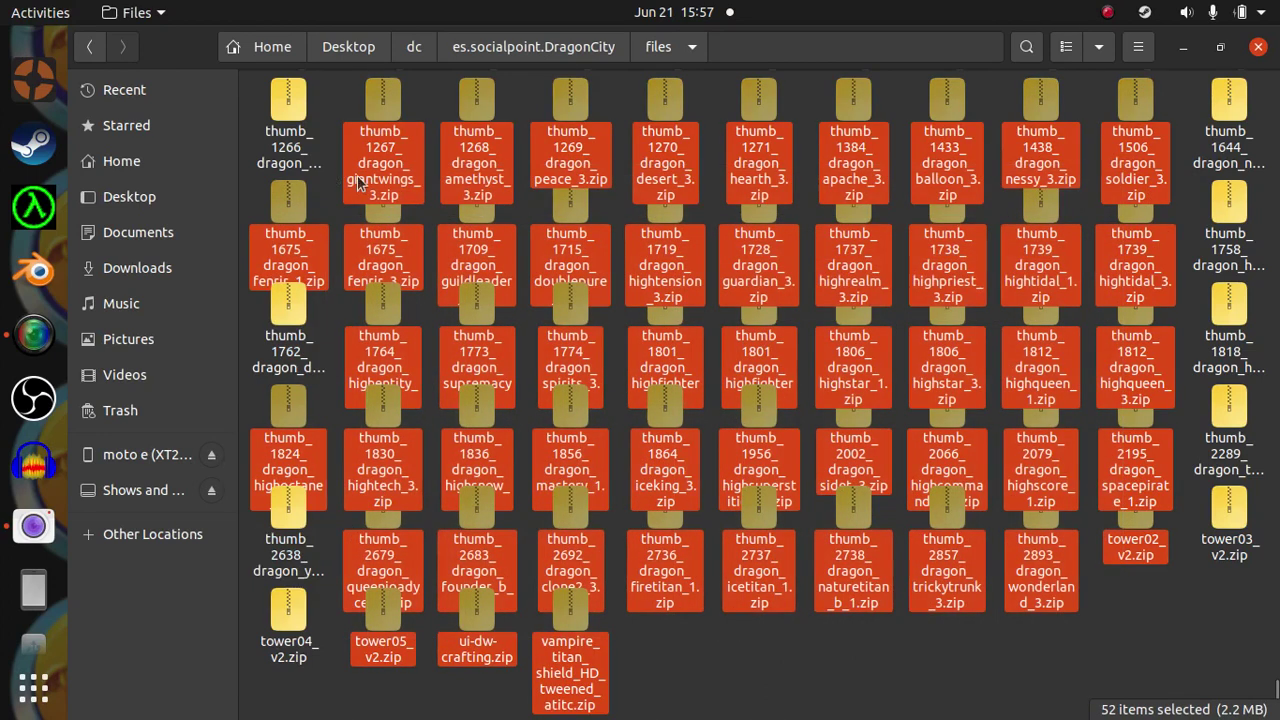
right_click(588, 270)
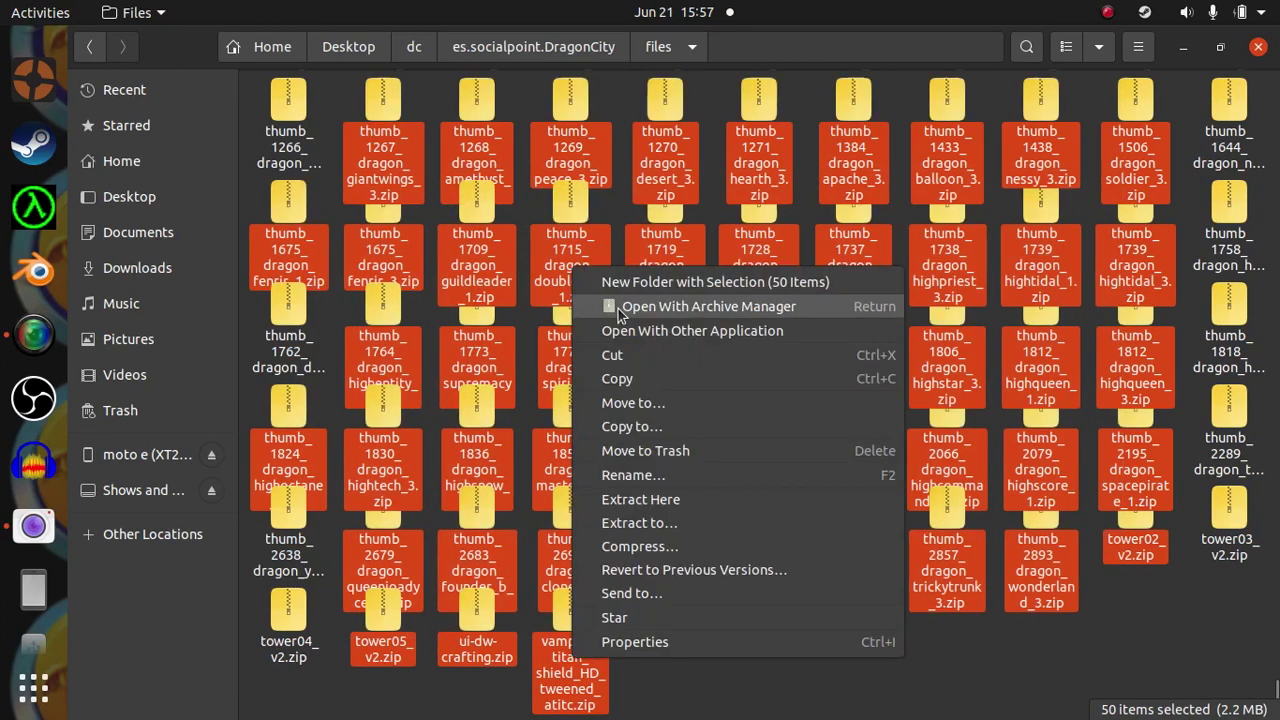
click(694, 503)
scroll(800, 550, up, 5)
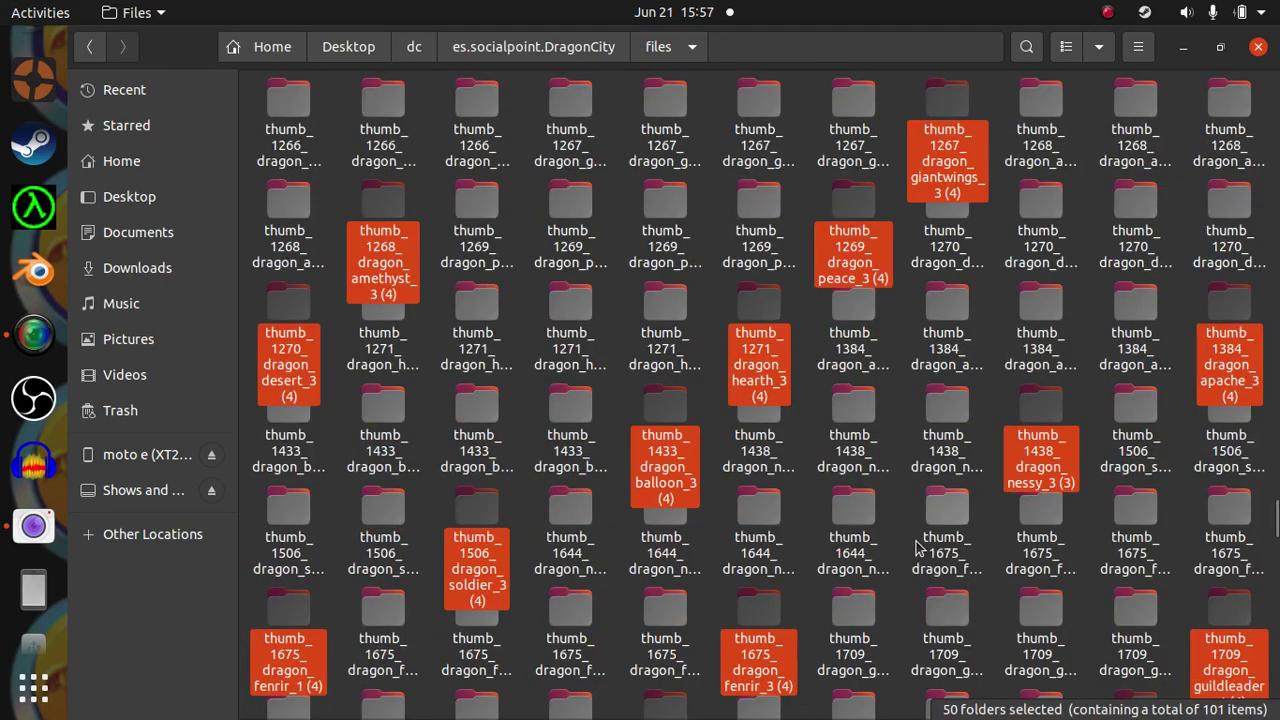
scroll(915, 547, down, 15)
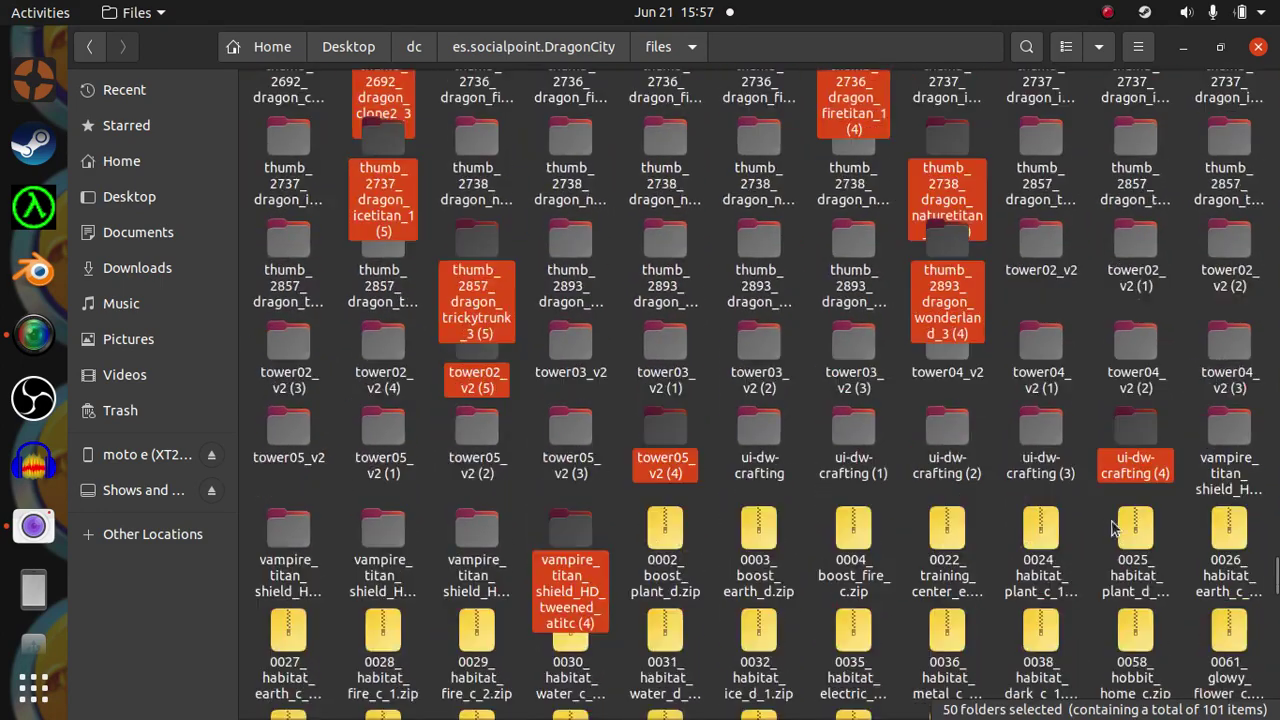
scroll(1115, 528, down, 20)
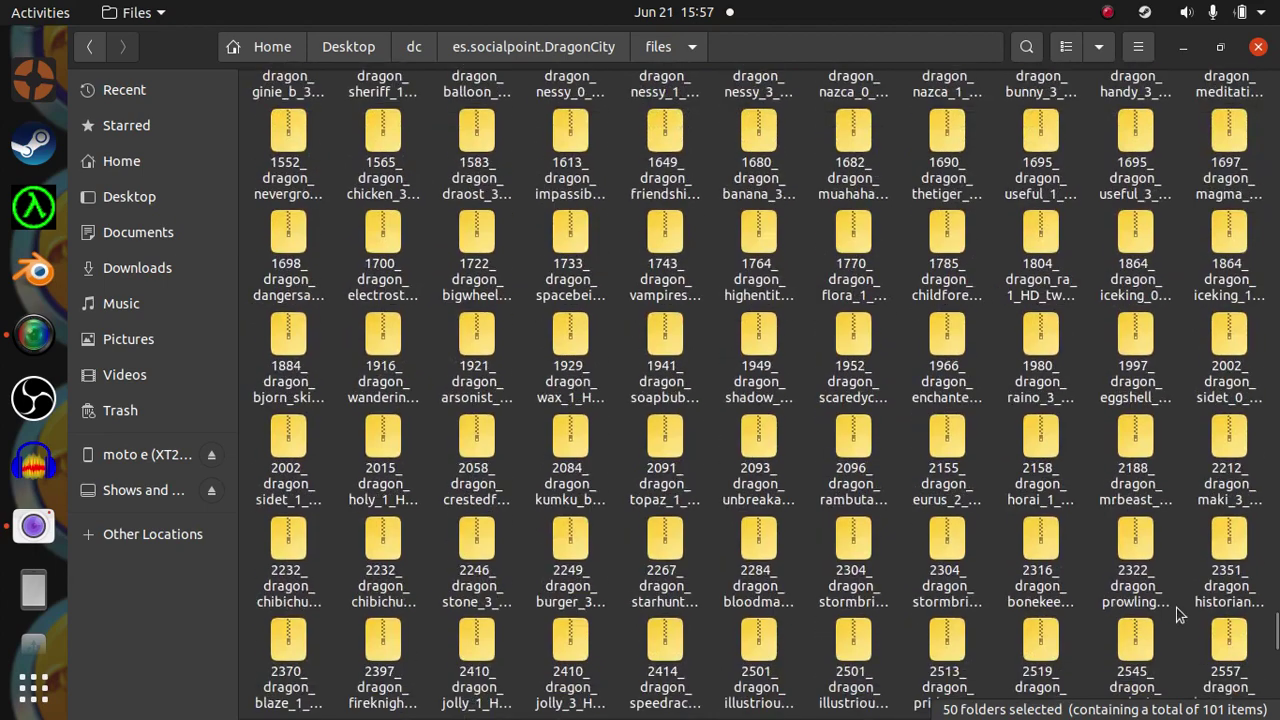
scroll(1178, 614, down, 20)
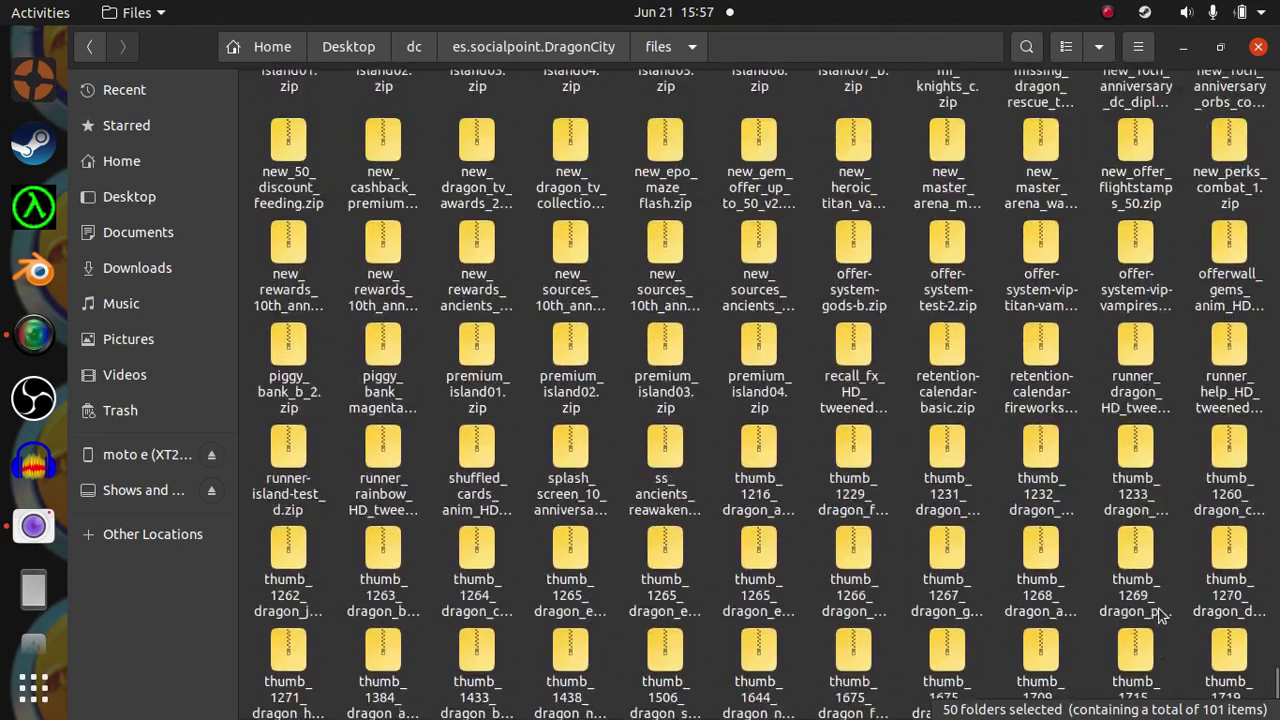
scroll(1160, 616, down, 3)
drag(1215, 660, 1077, 481)
Step: Extract the 11 selected zips in place and scroll through the new '(5)' folders
right_click(1062, 480)
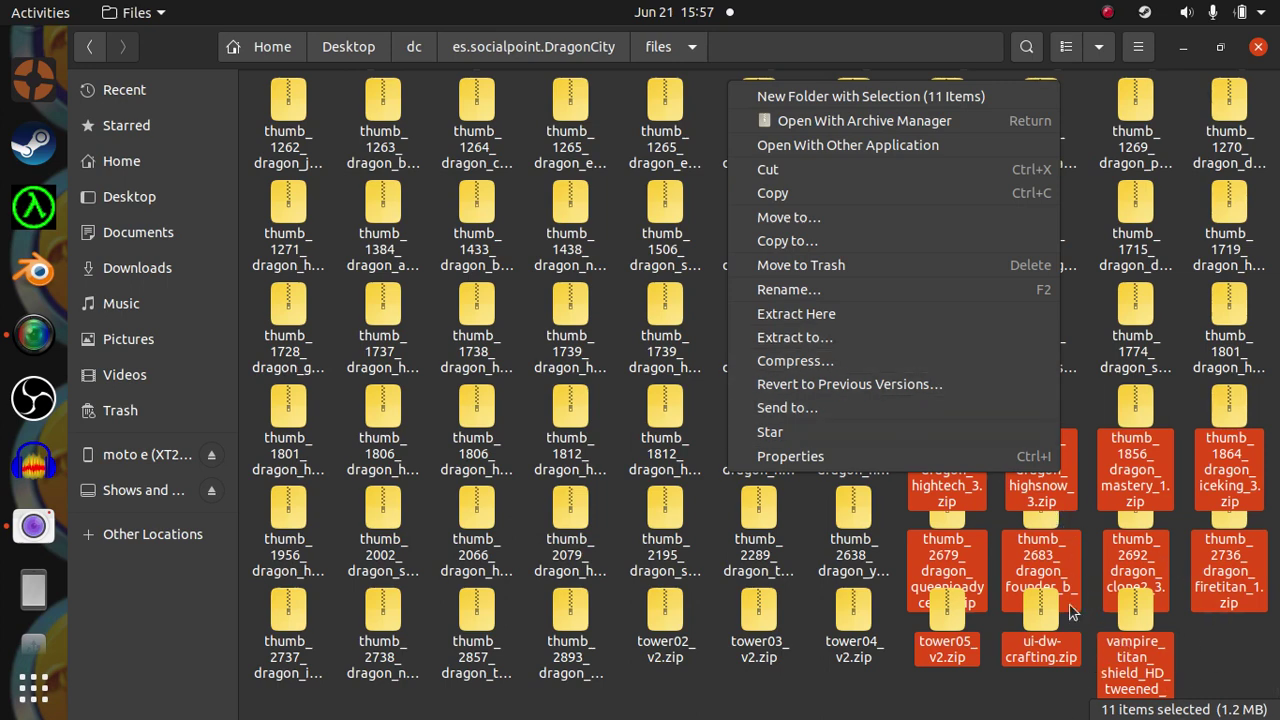
click(871, 316)
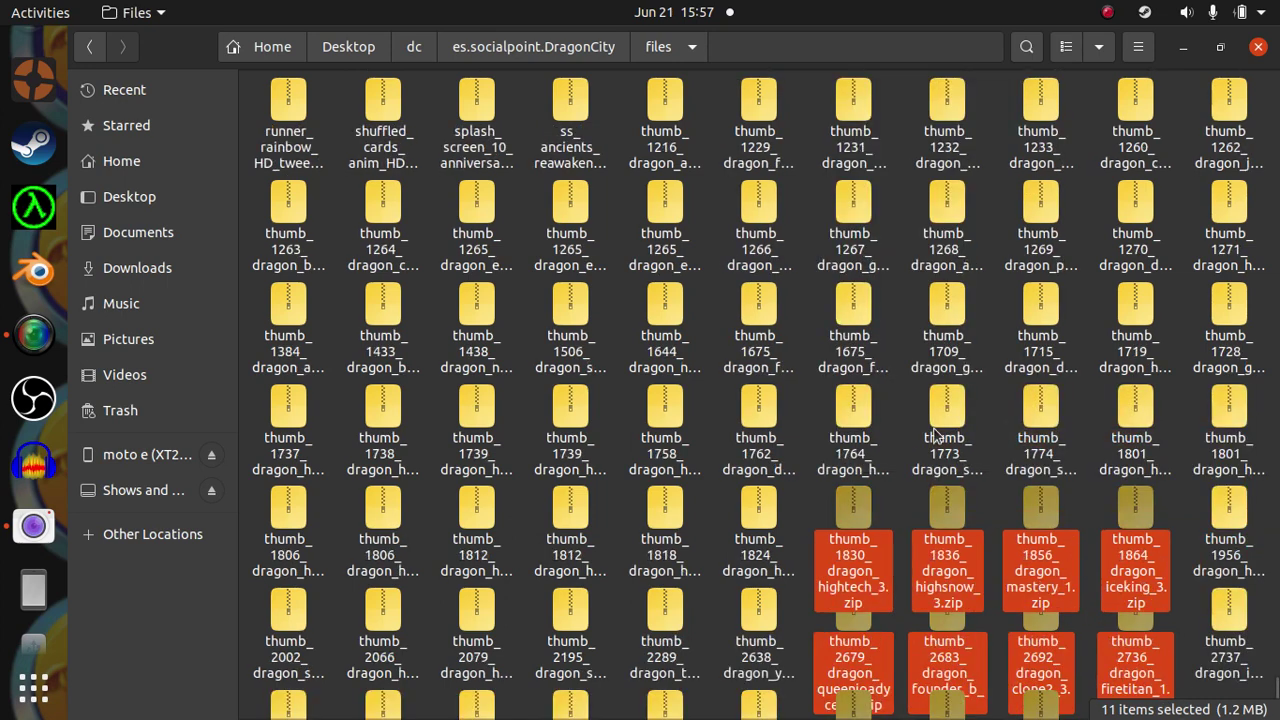
scroll(1088, 608, down, 15)
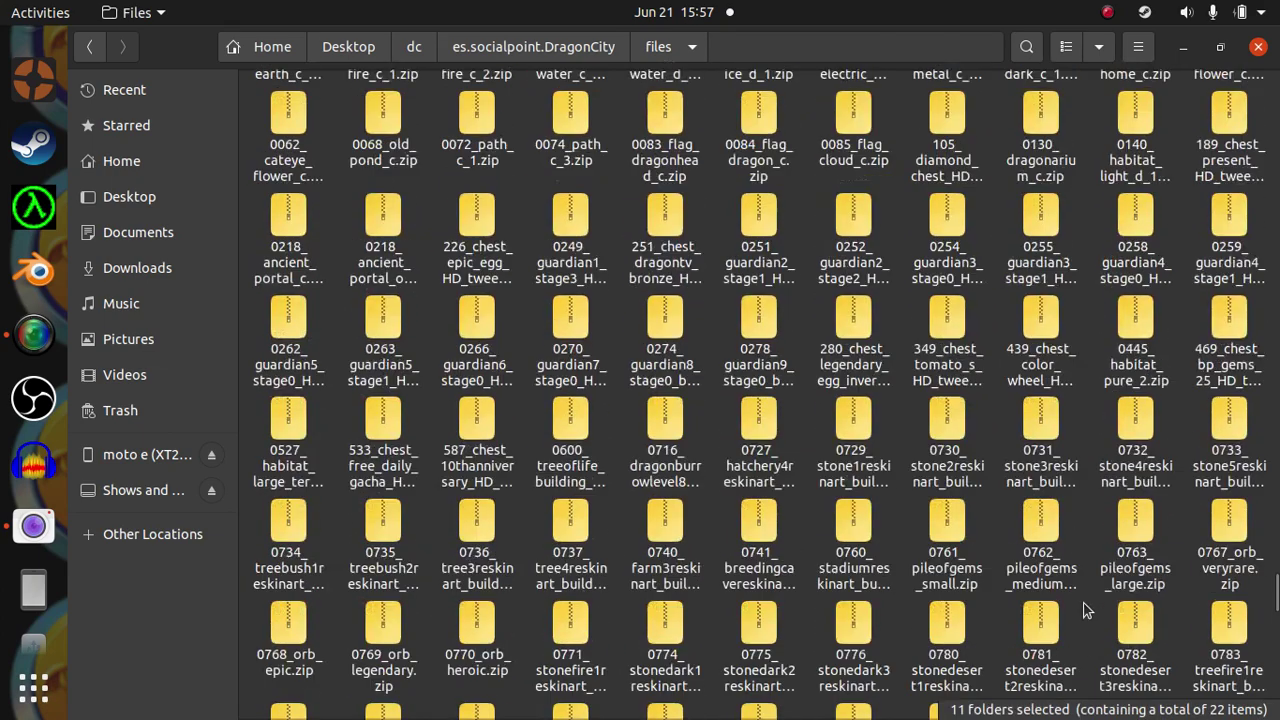
scroll(1088, 608, up, 3)
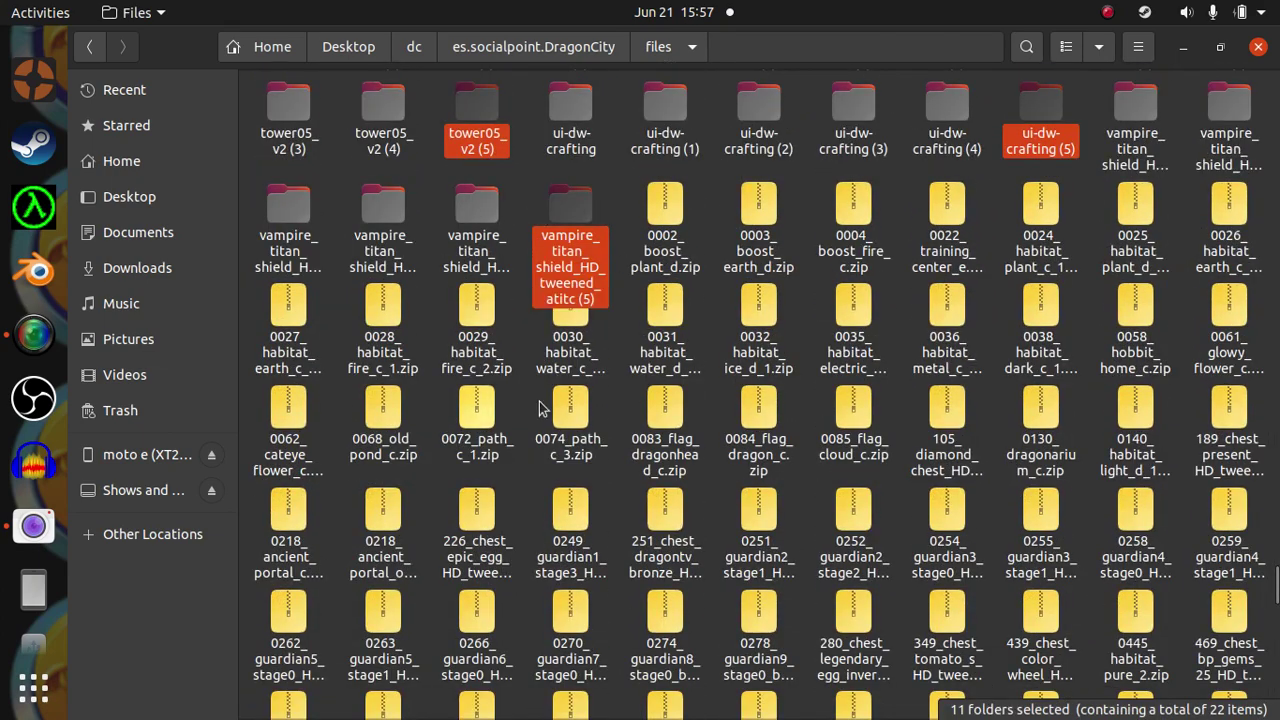
scroll(1277, 701, down, 15)
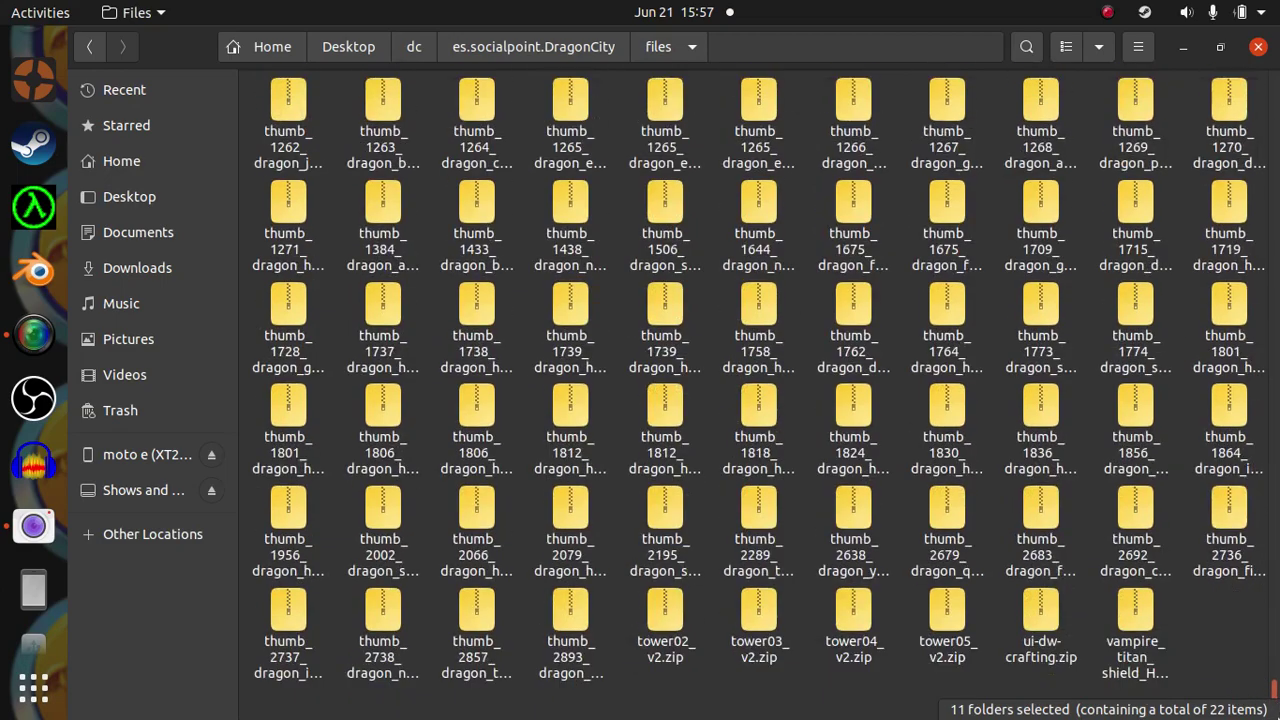
scroll(1092, 625, up, 20)
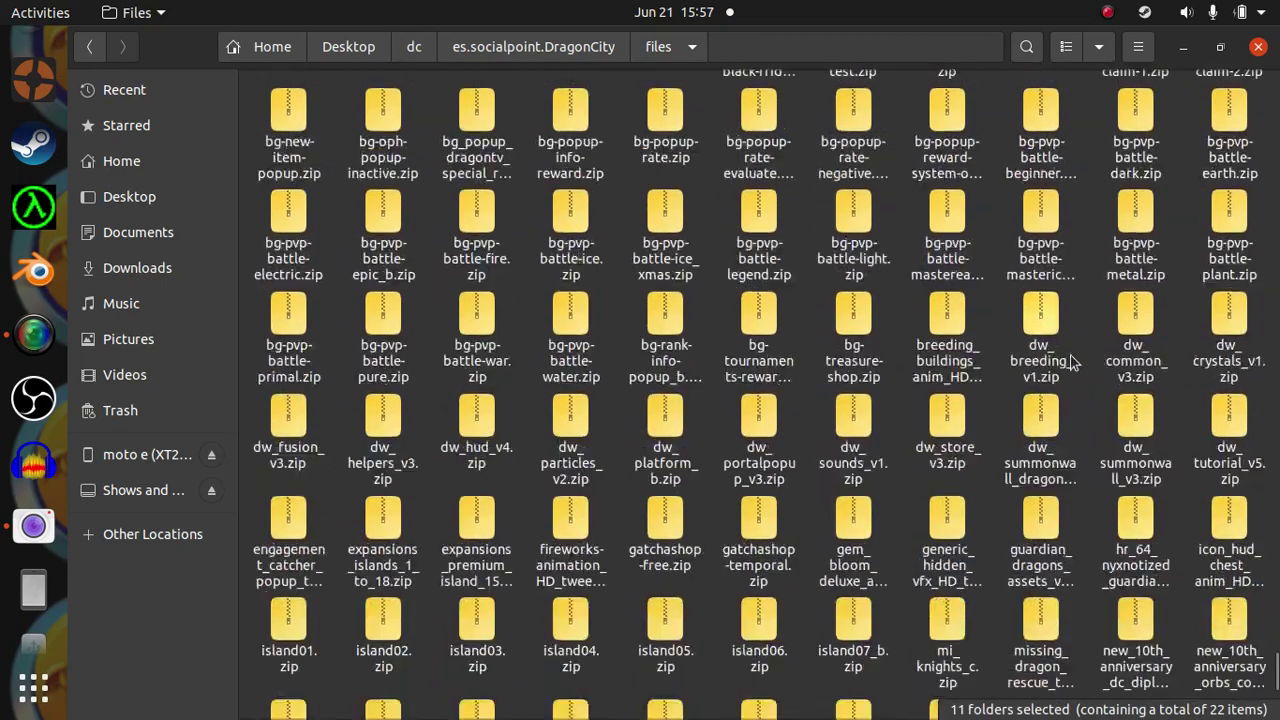
scroll(1043, 300, up, 20)
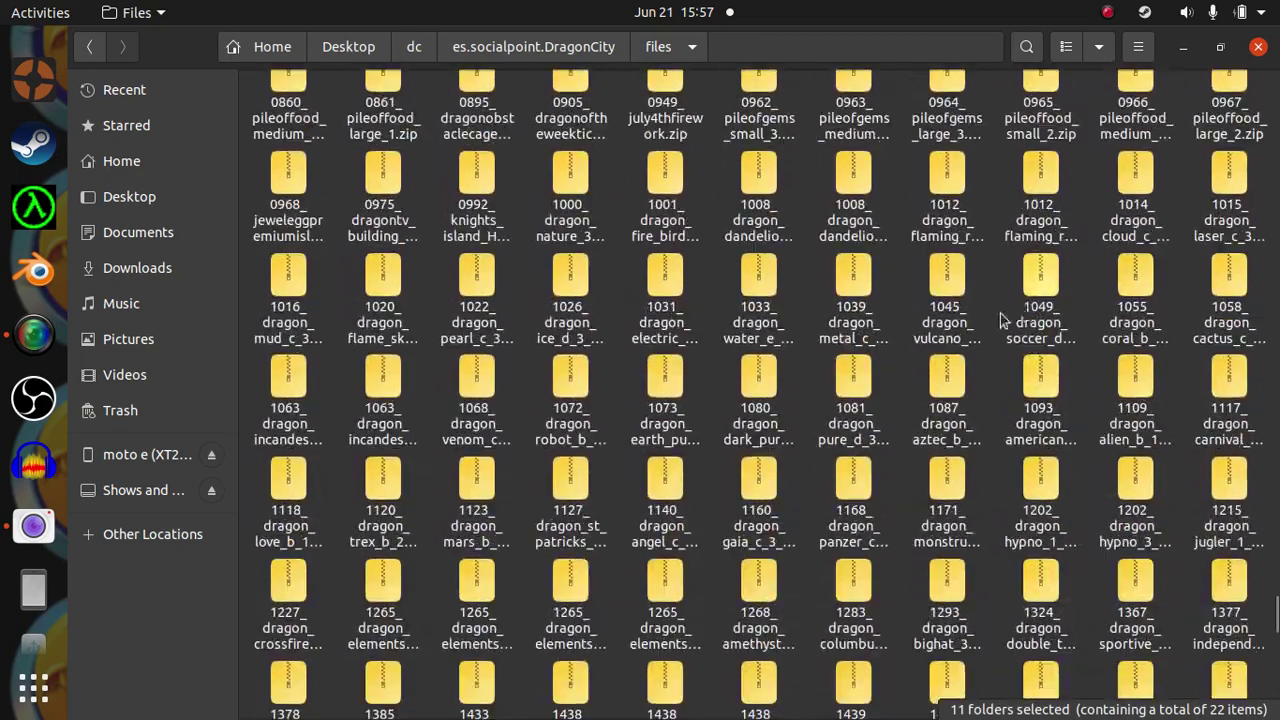
scroll(853, 275, up, 20)
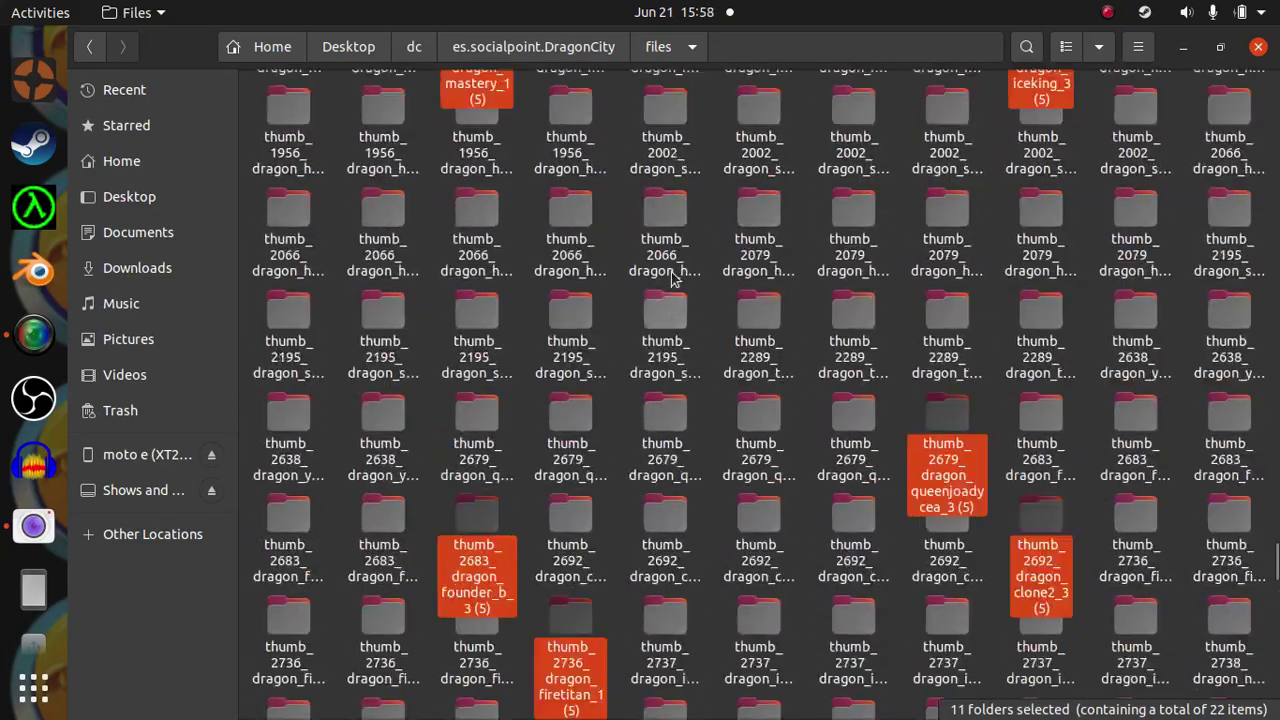
scroll(621, 298, up, 20)
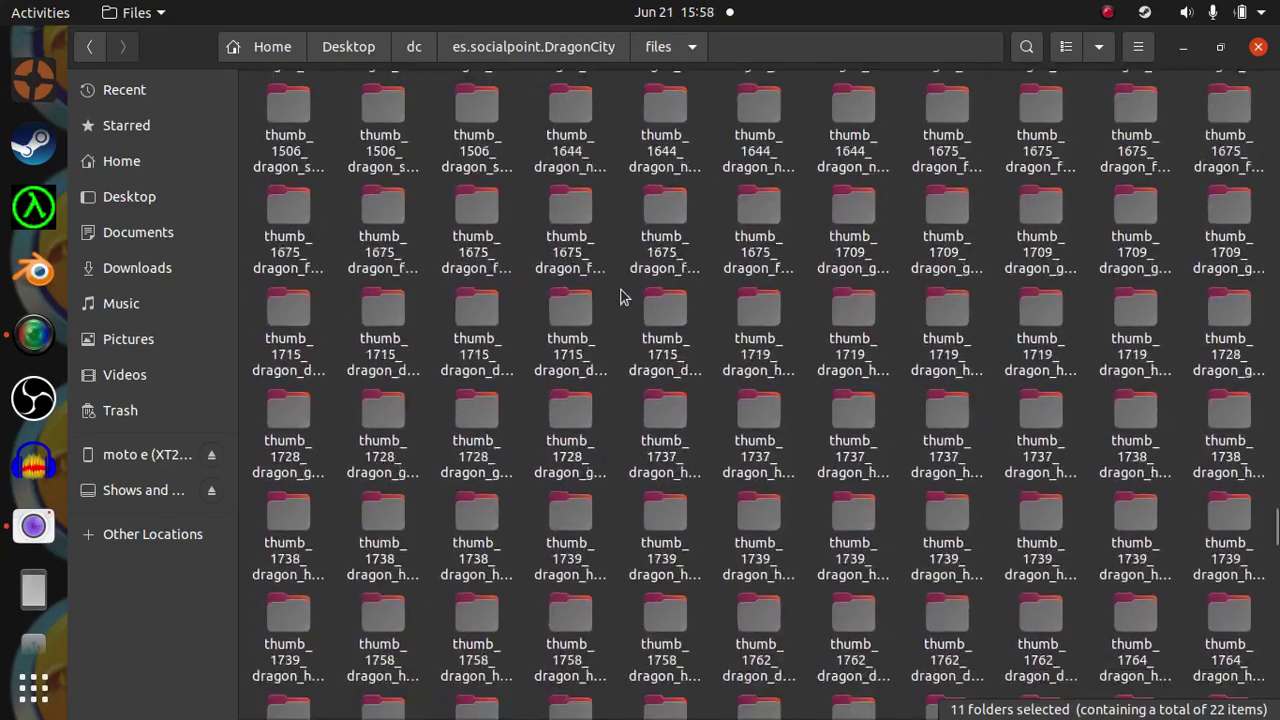
scroll(617, 298, up, 15)
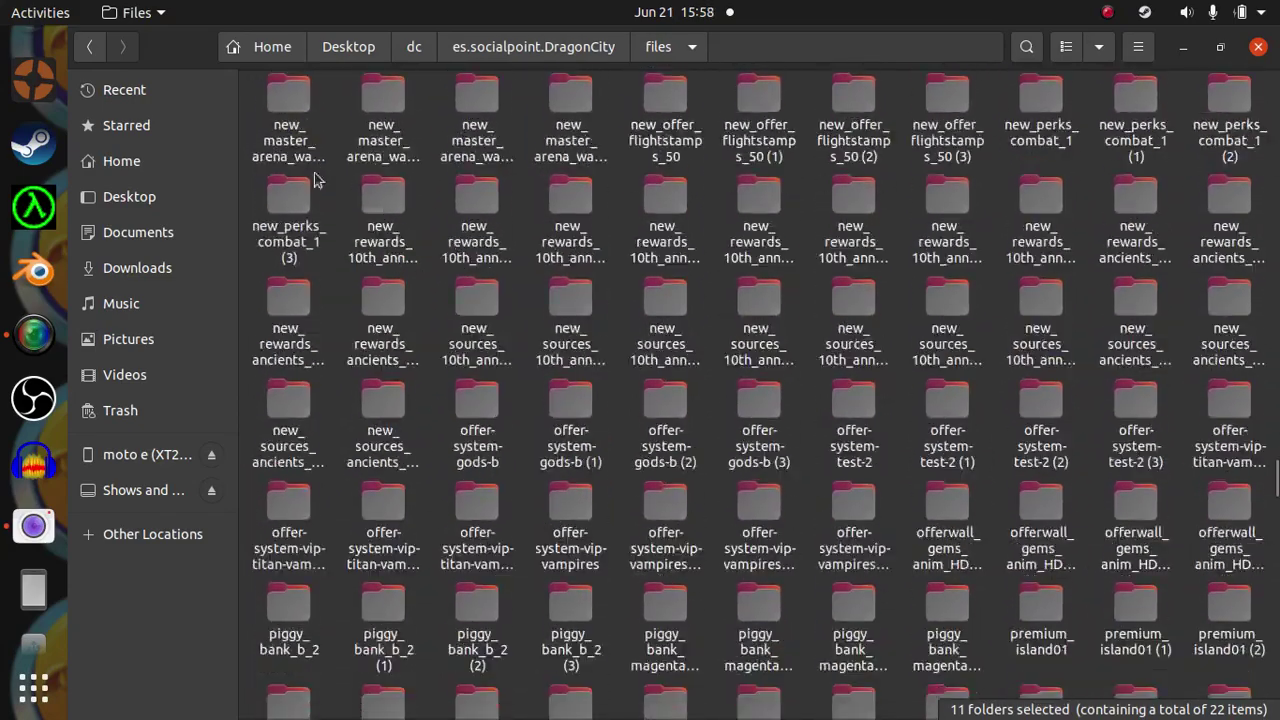
scroll(472, 190, up, 4)
scroll(472, 190, up, 20)
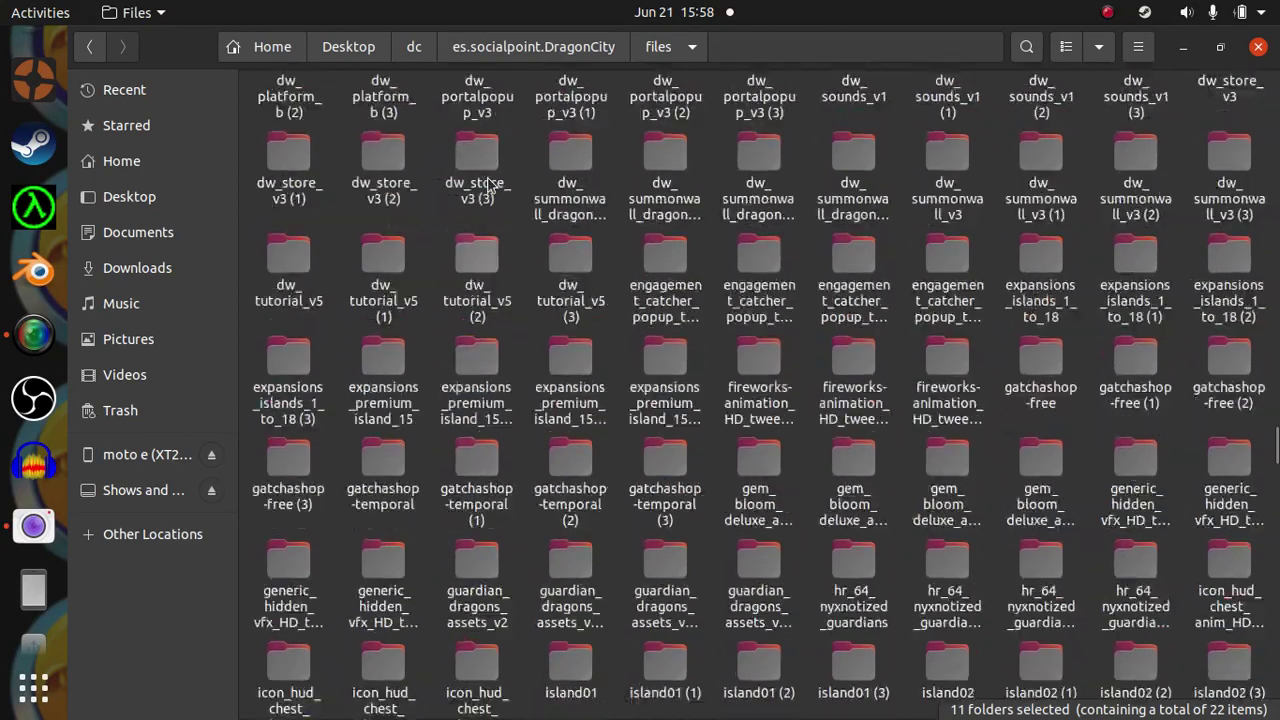
scroll(490, 183, up, 20)
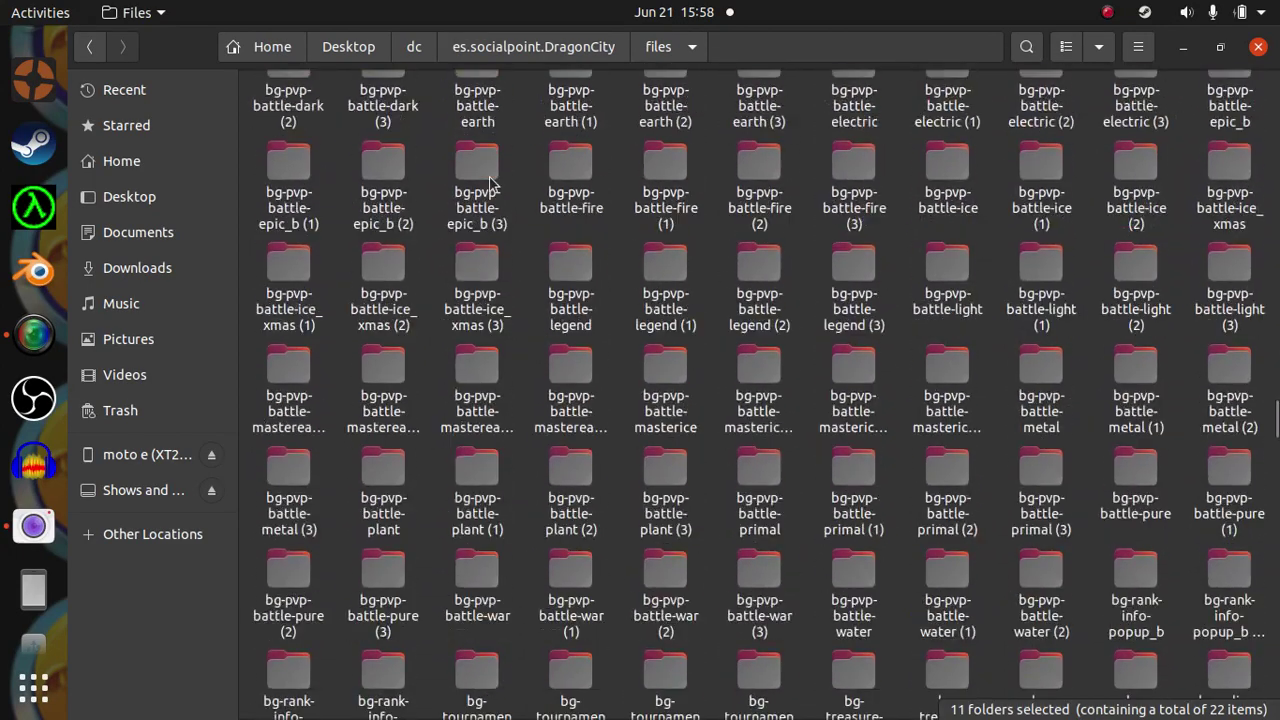
scroll(421, 183, up, 20)
scroll(465, 260, up, 15)
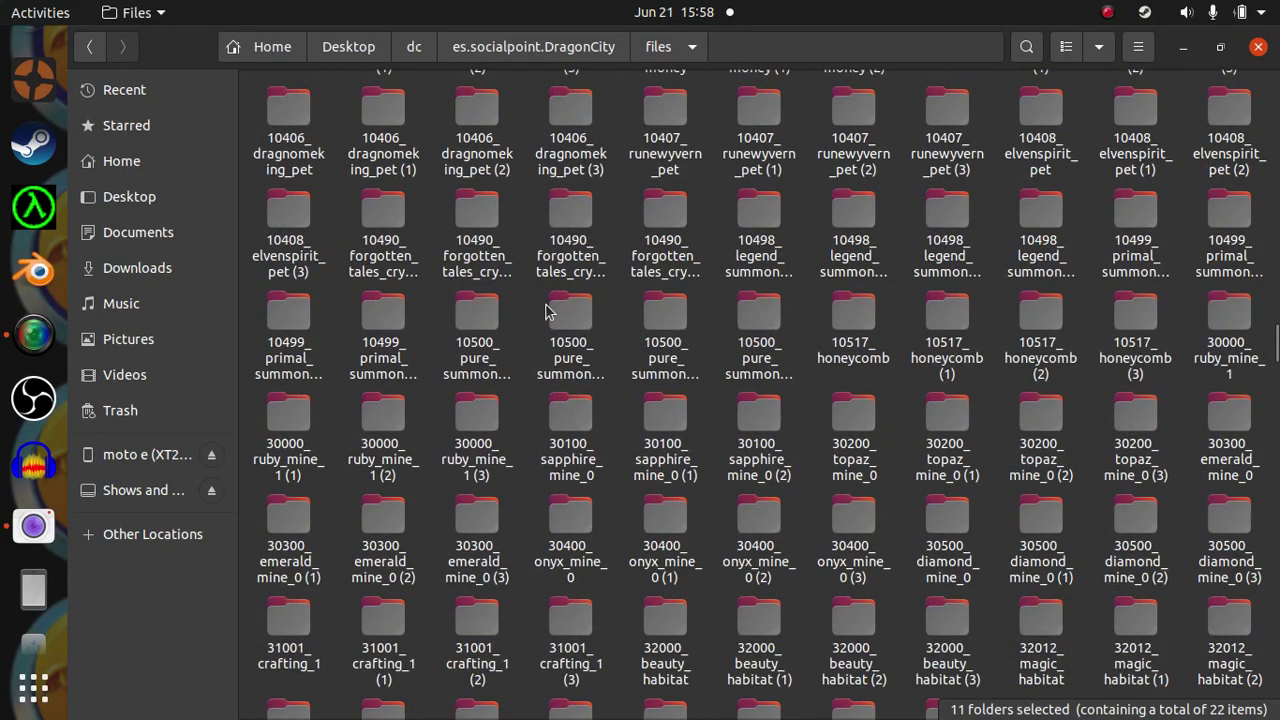
Step: Open the 10500_pure_summon_crystal (1) folder and try viewing its .dds file, dismissing the error
double_click(552, 314)
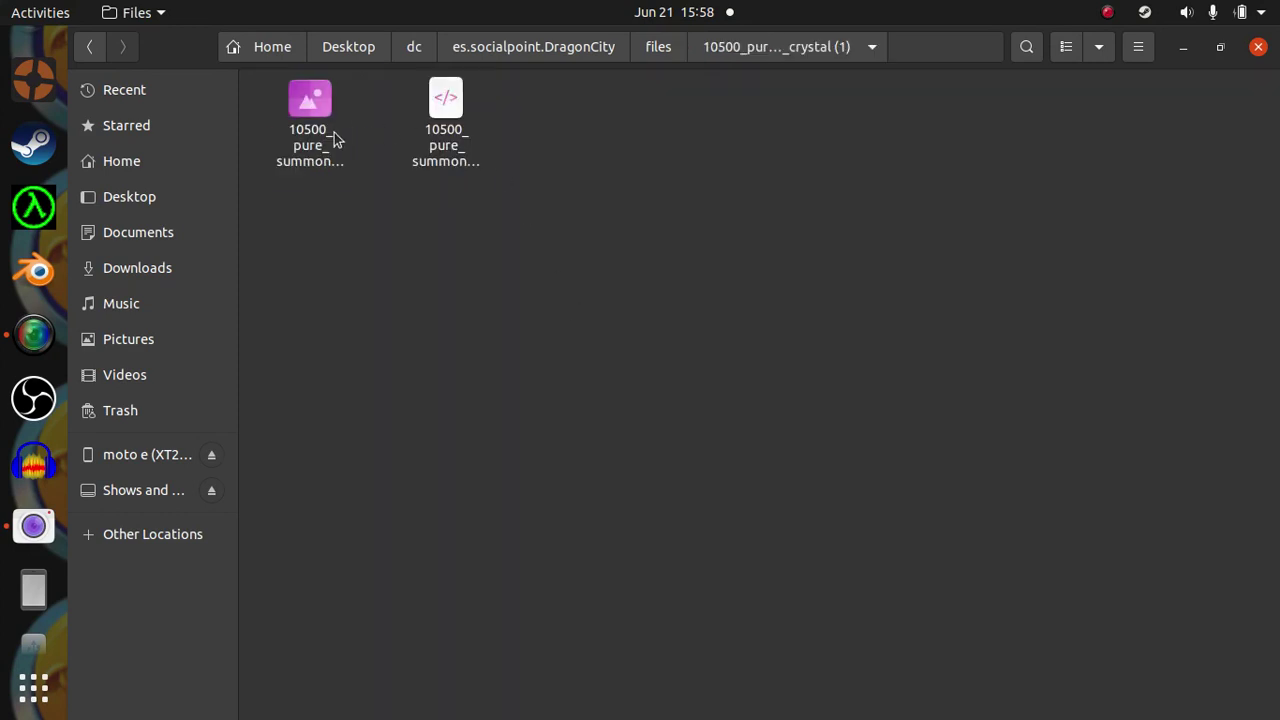
click(312, 141)
double_click(326, 175)
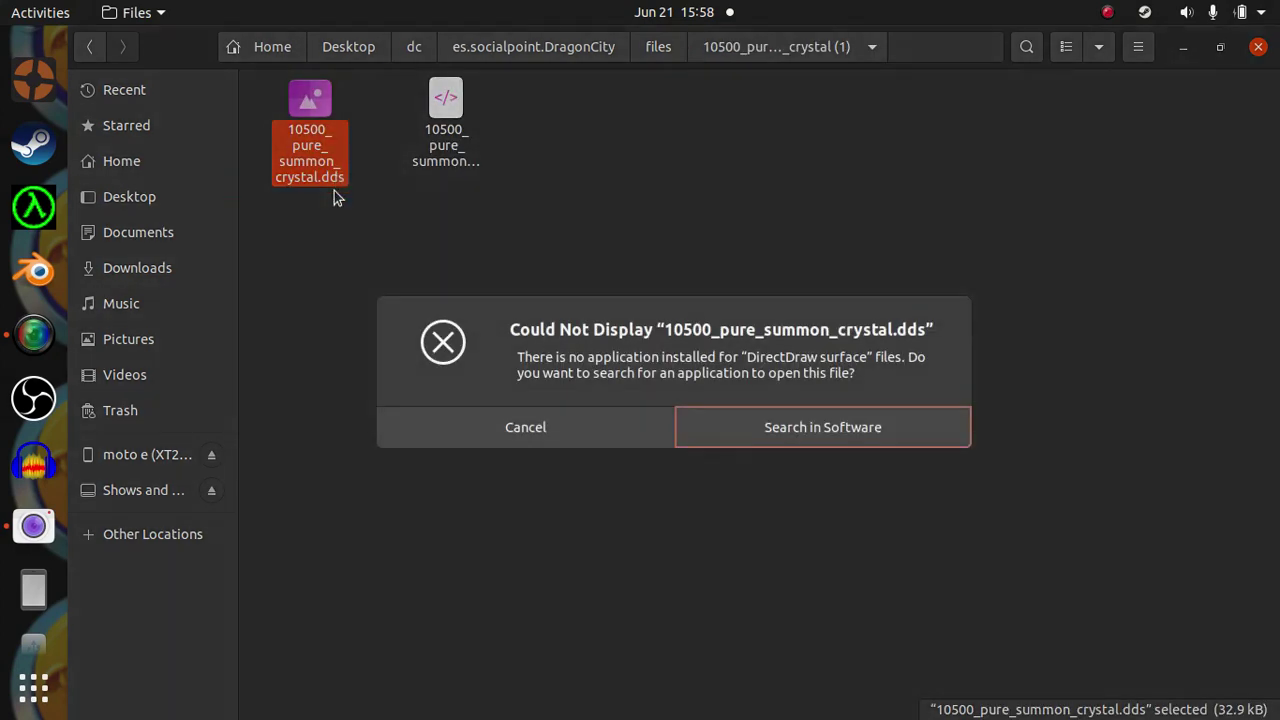
click(526, 427)
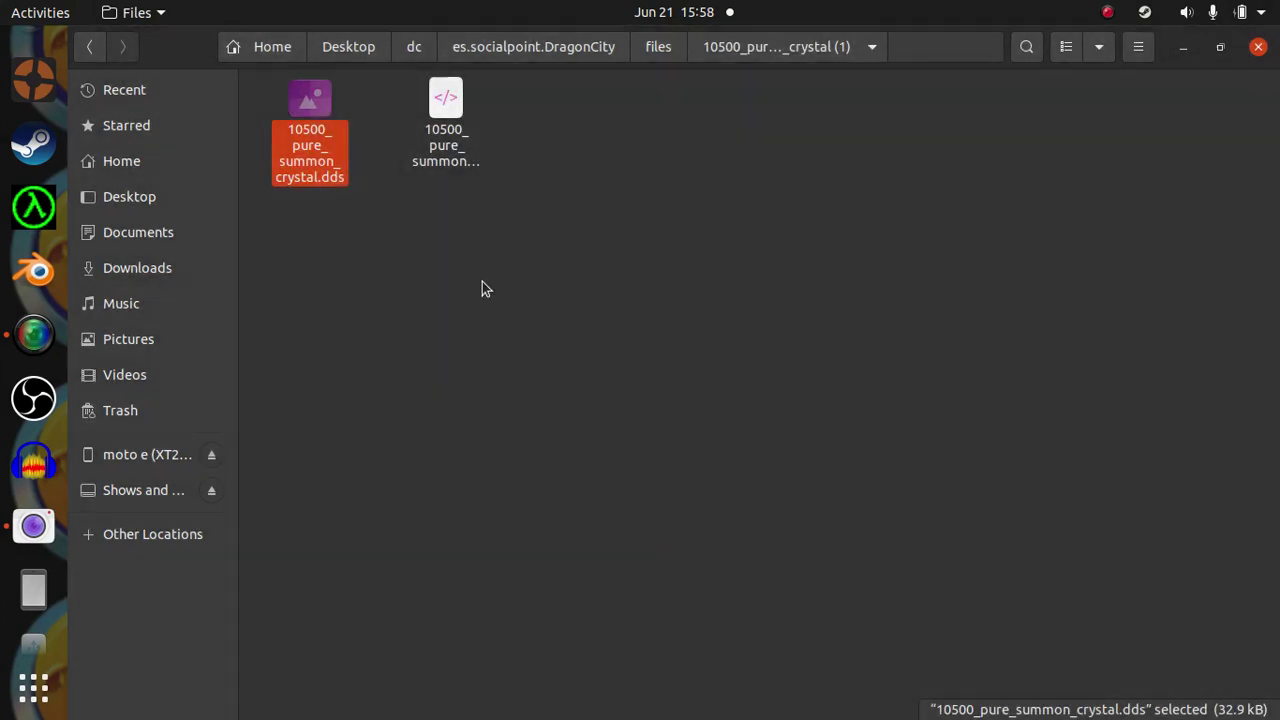
Step: Navigate back through the files and DragonCity folders to the dc folder
click(102, 48)
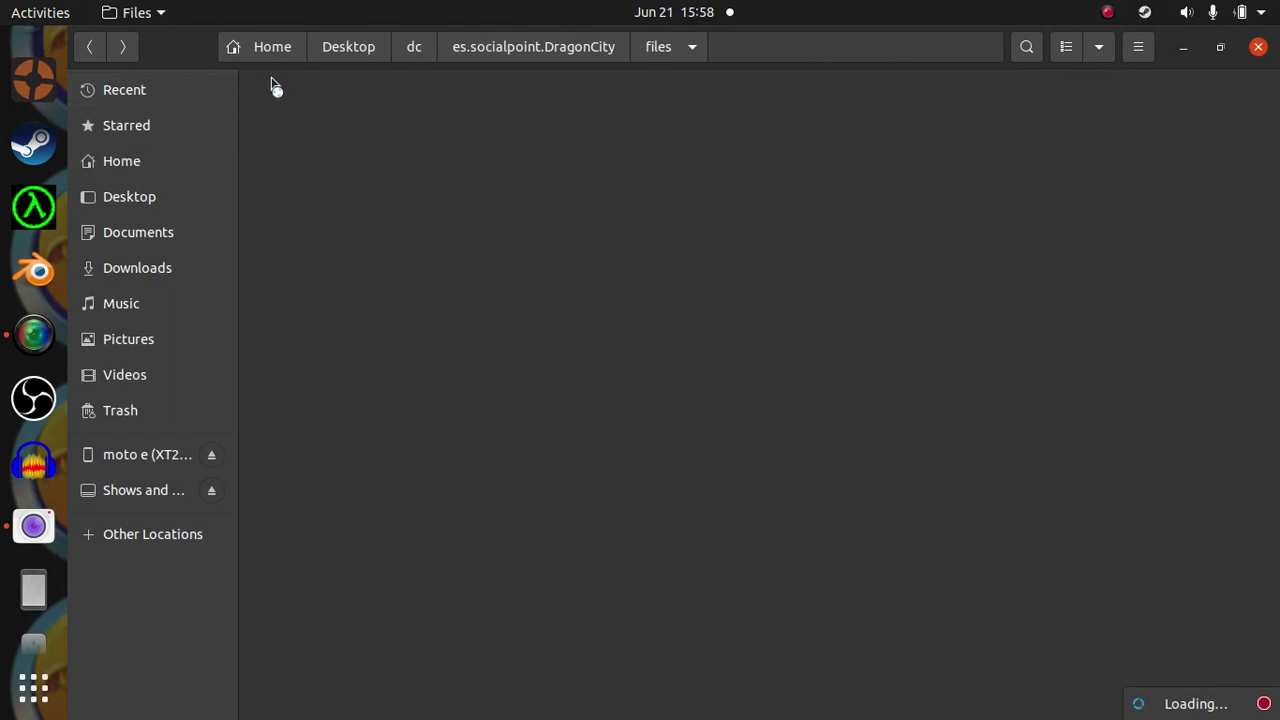
click(92, 48)
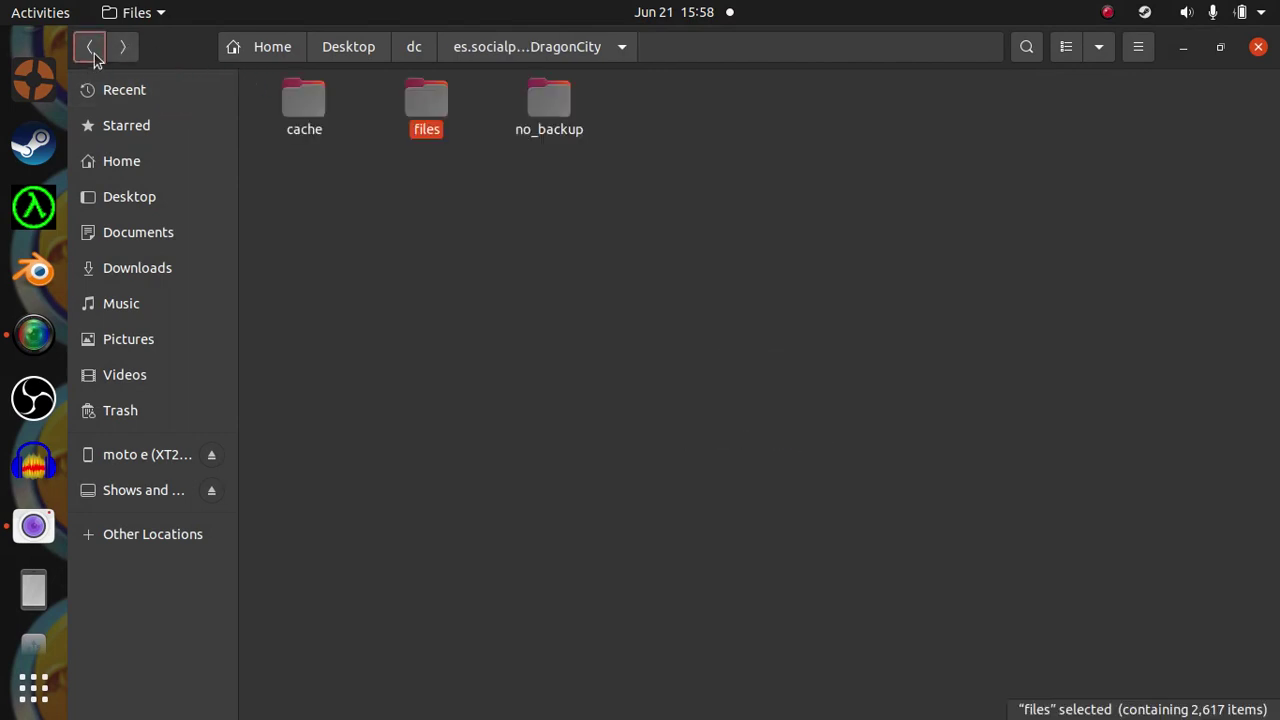
click(93, 48)
Step: Trash es.socialpoint.DragonCity, then permanently delete it with meme.aup3 and 24.aup3 from Trash
right_click(332, 117)
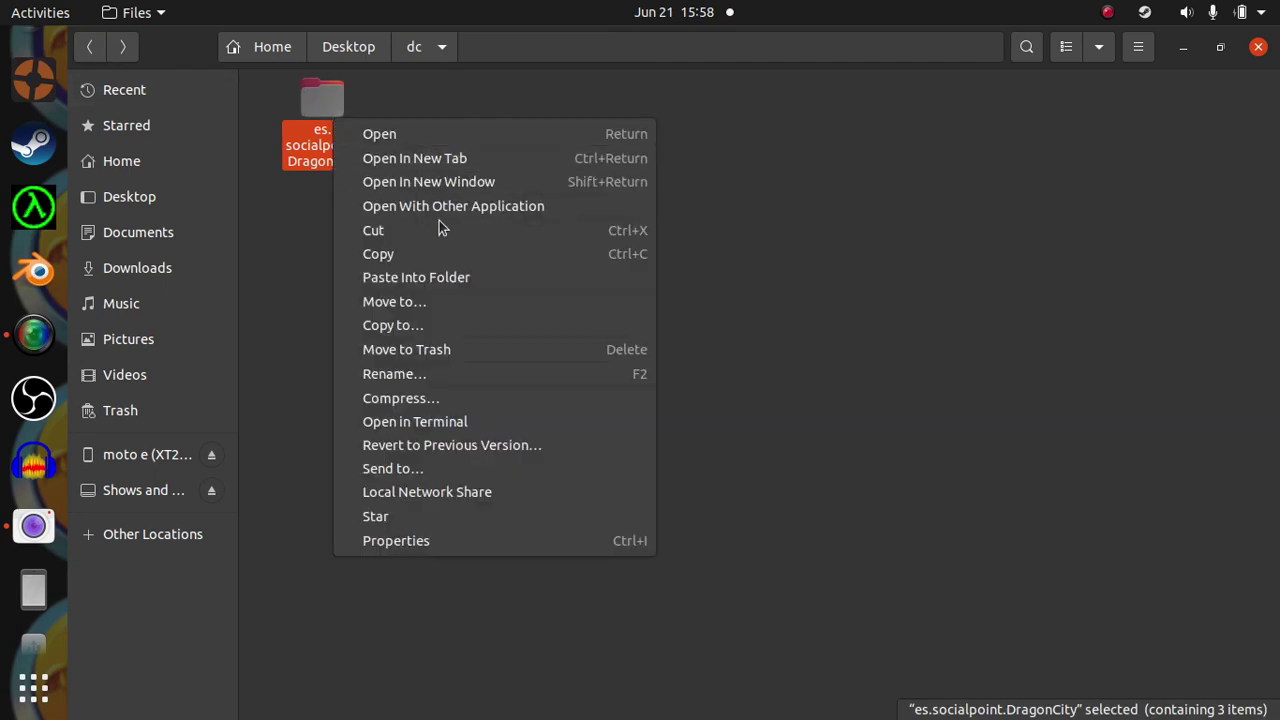
click(400, 349)
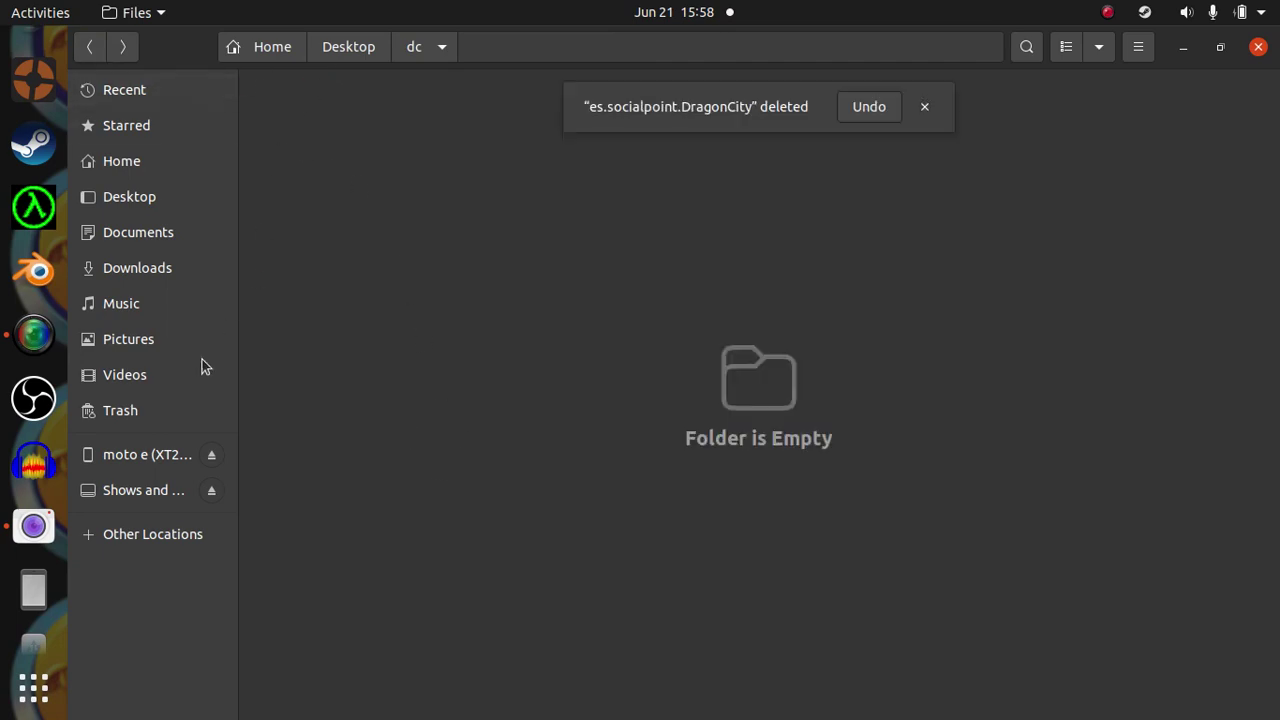
click(144, 414)
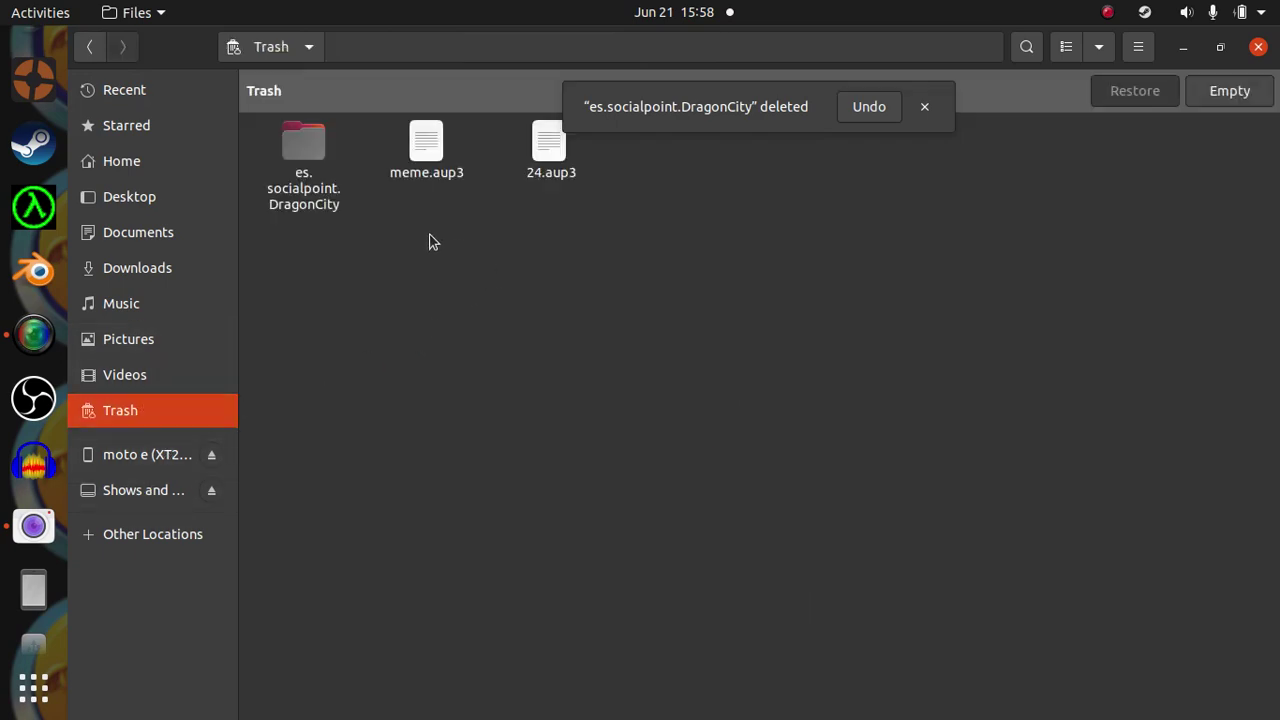
drag(563, 221, 300, 83)
key(Delete)
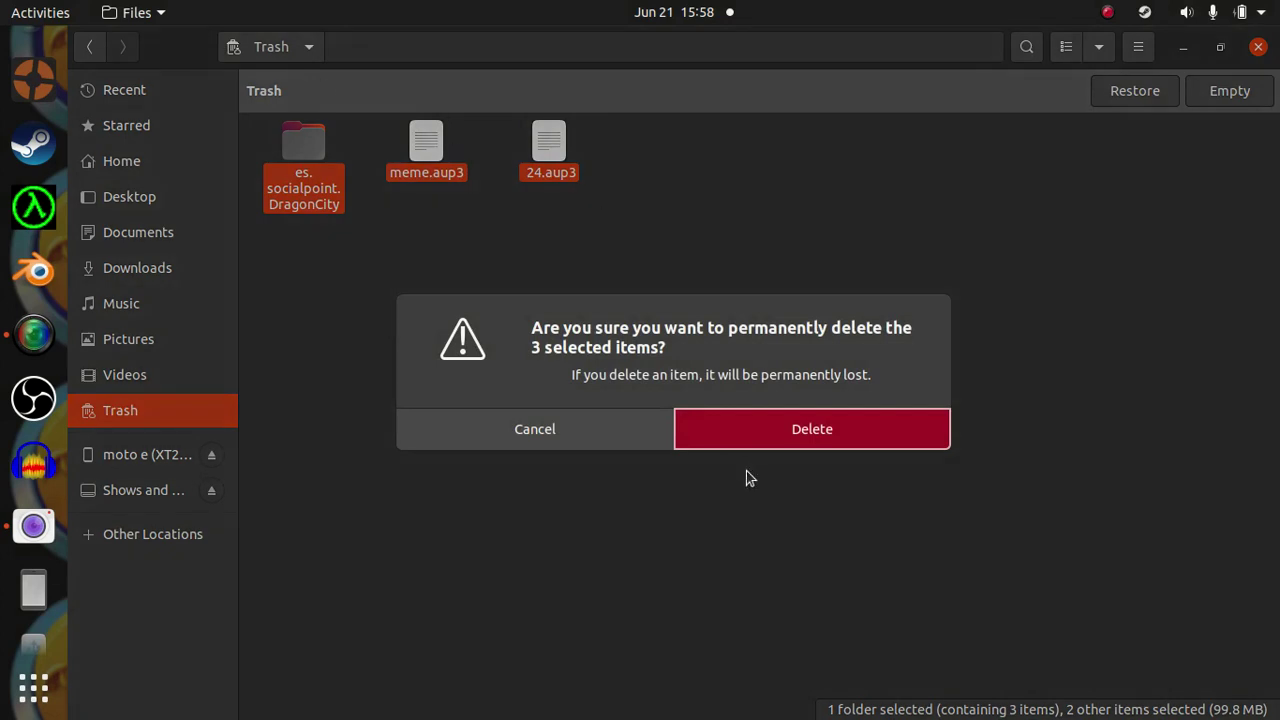
click(761, 437)
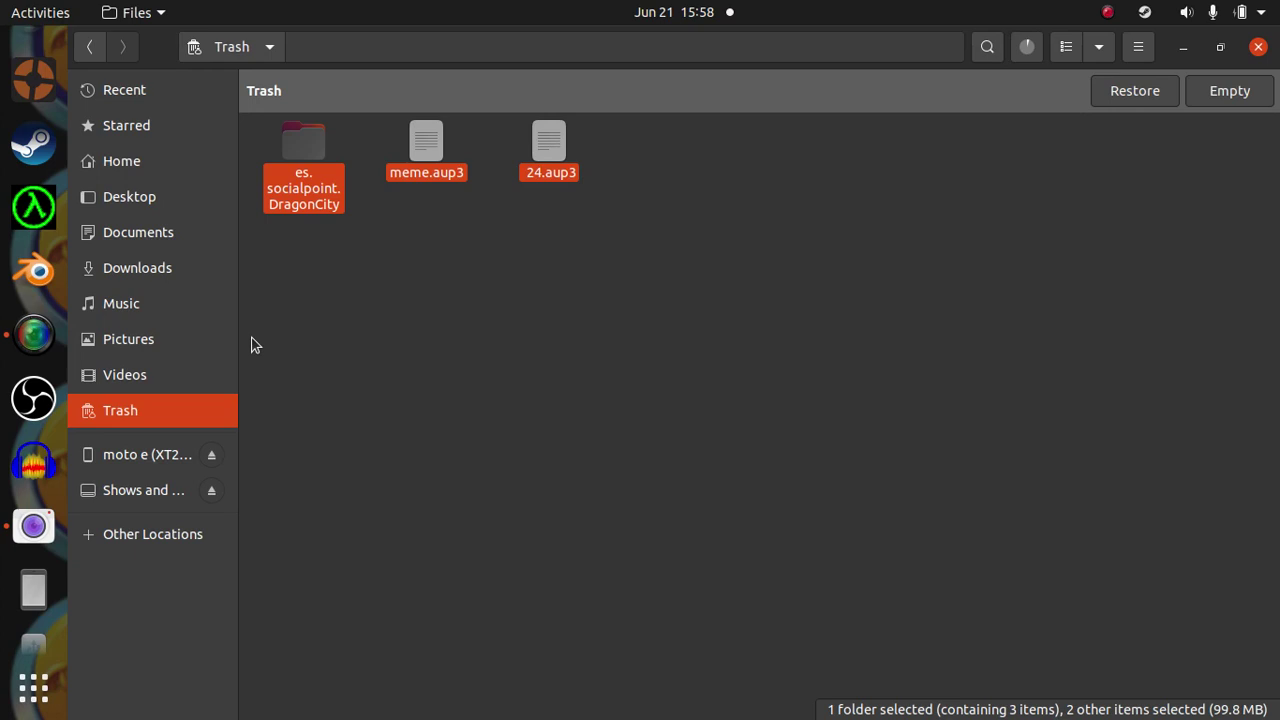
Step: Browse Videos, Shows and Movies, the moto e phone, Trash and Pictures, then close the window
click(148, 372)
click(145, 487)
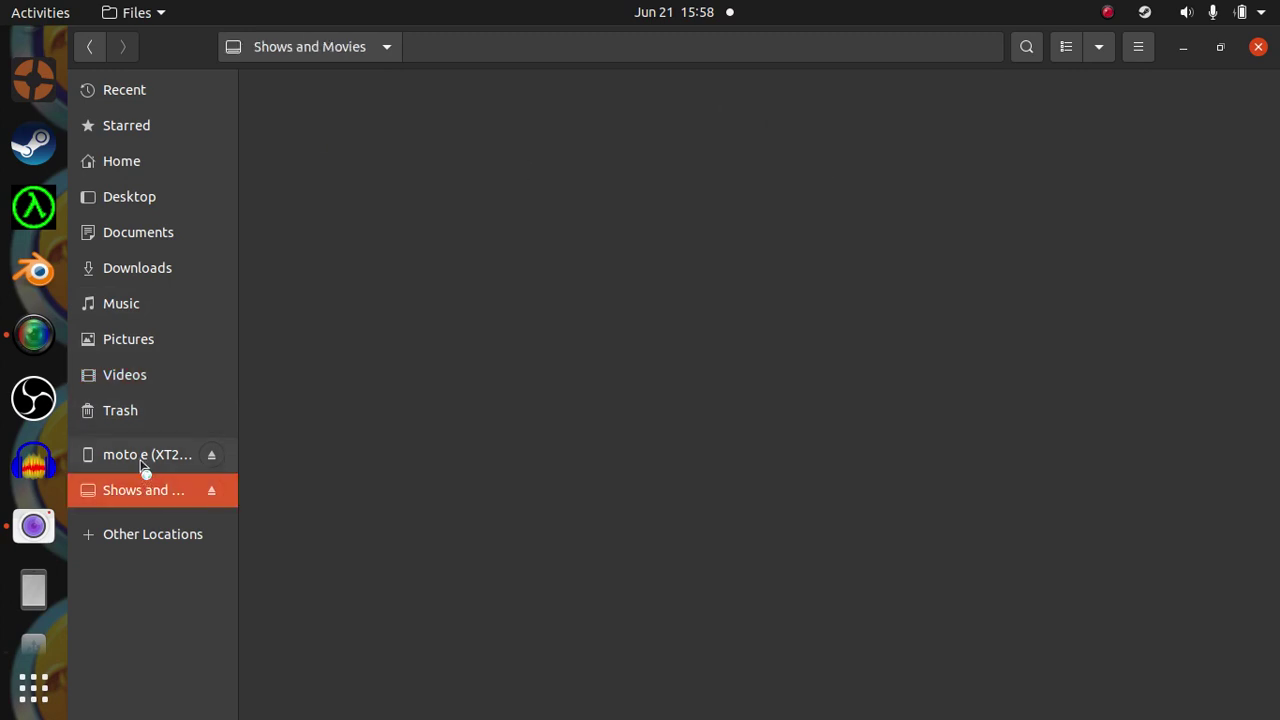
click(141, 459)
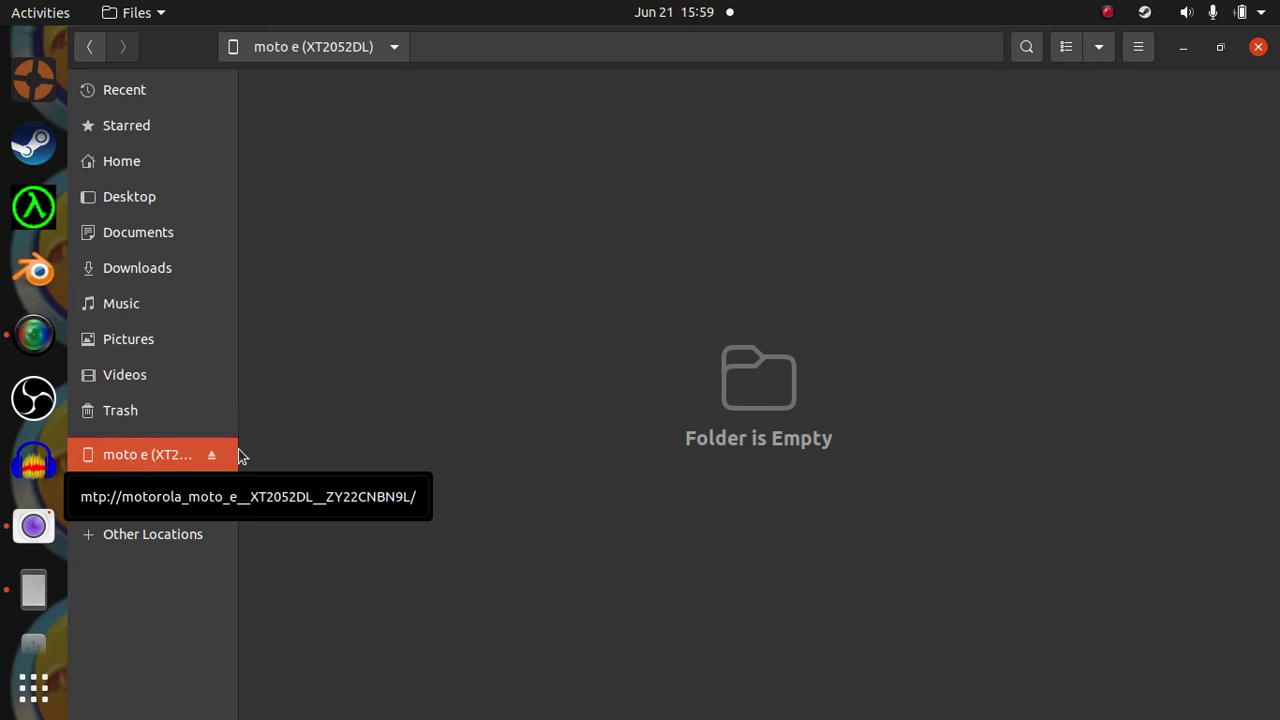
click(123, 412)
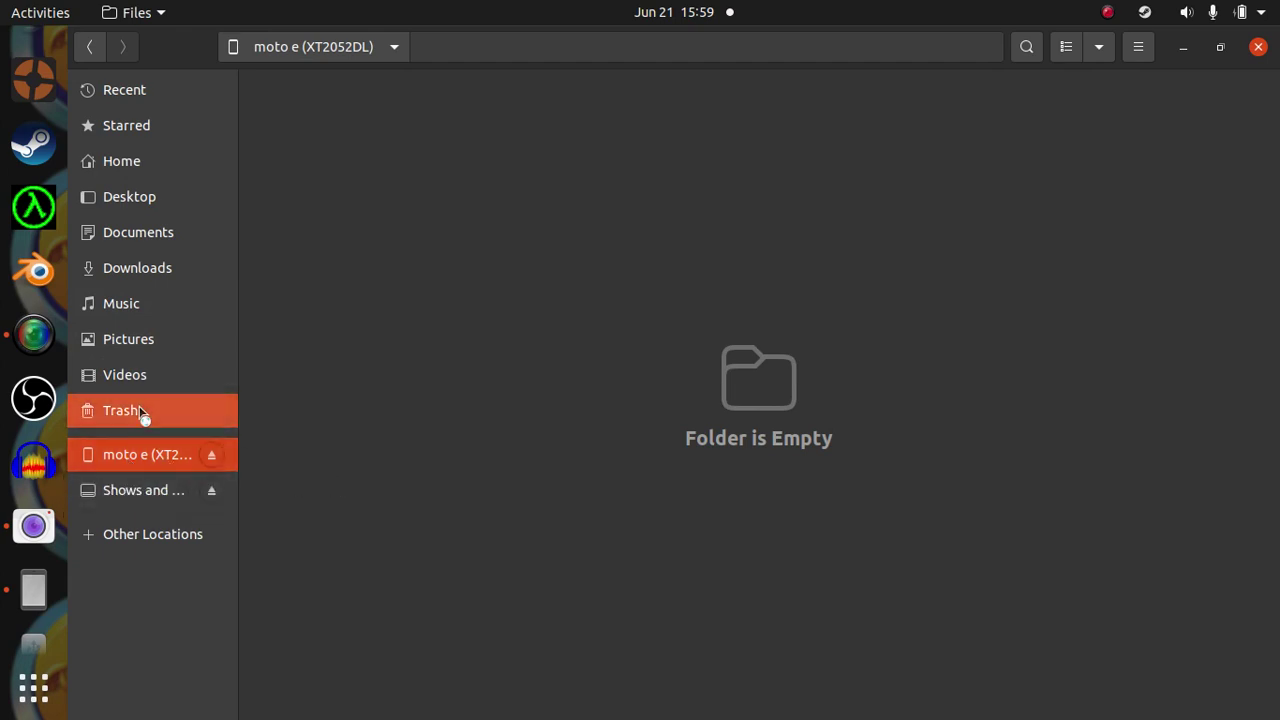
click(126, 378)
click(156, 463)
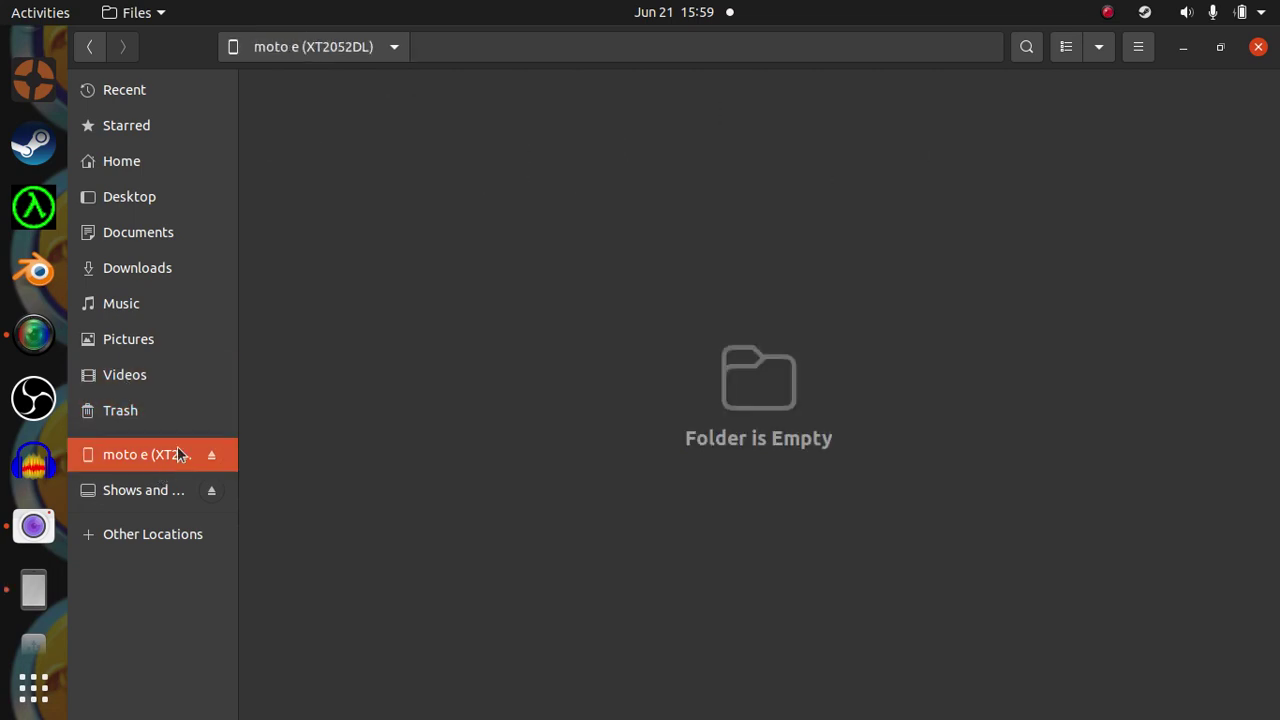
click(132, 414)
click(113, 342)
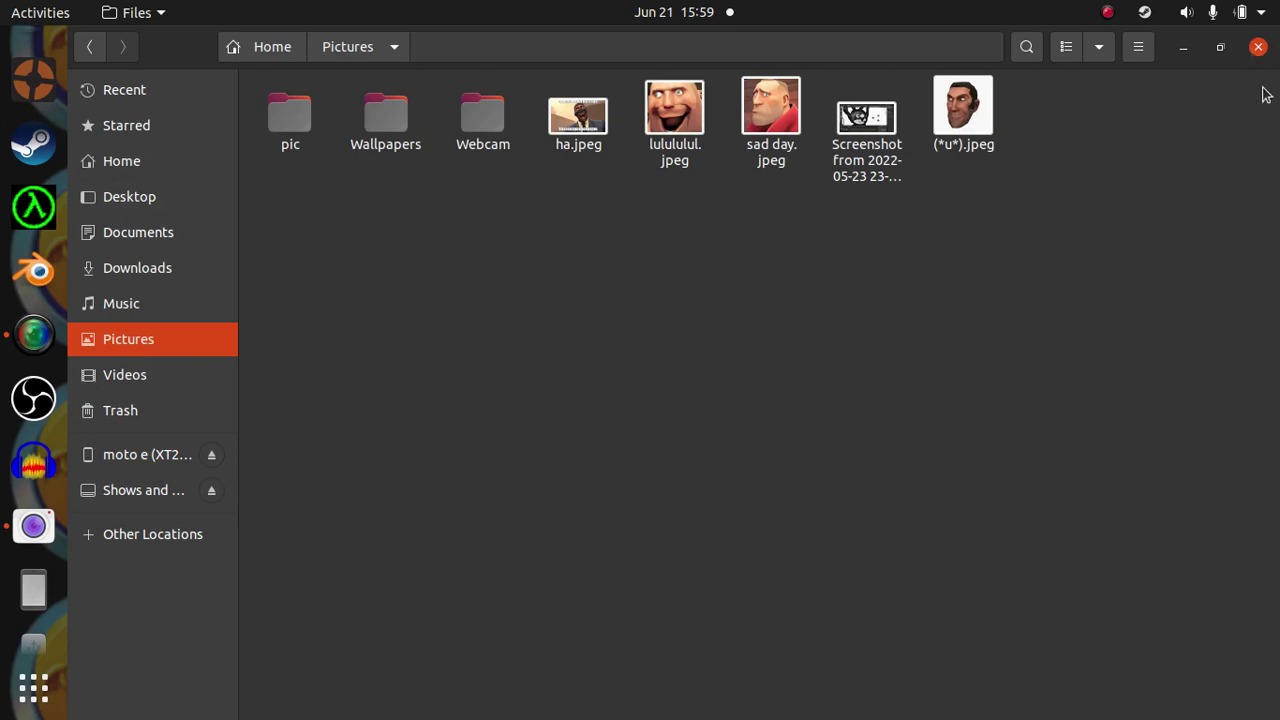
click(1258, 48)
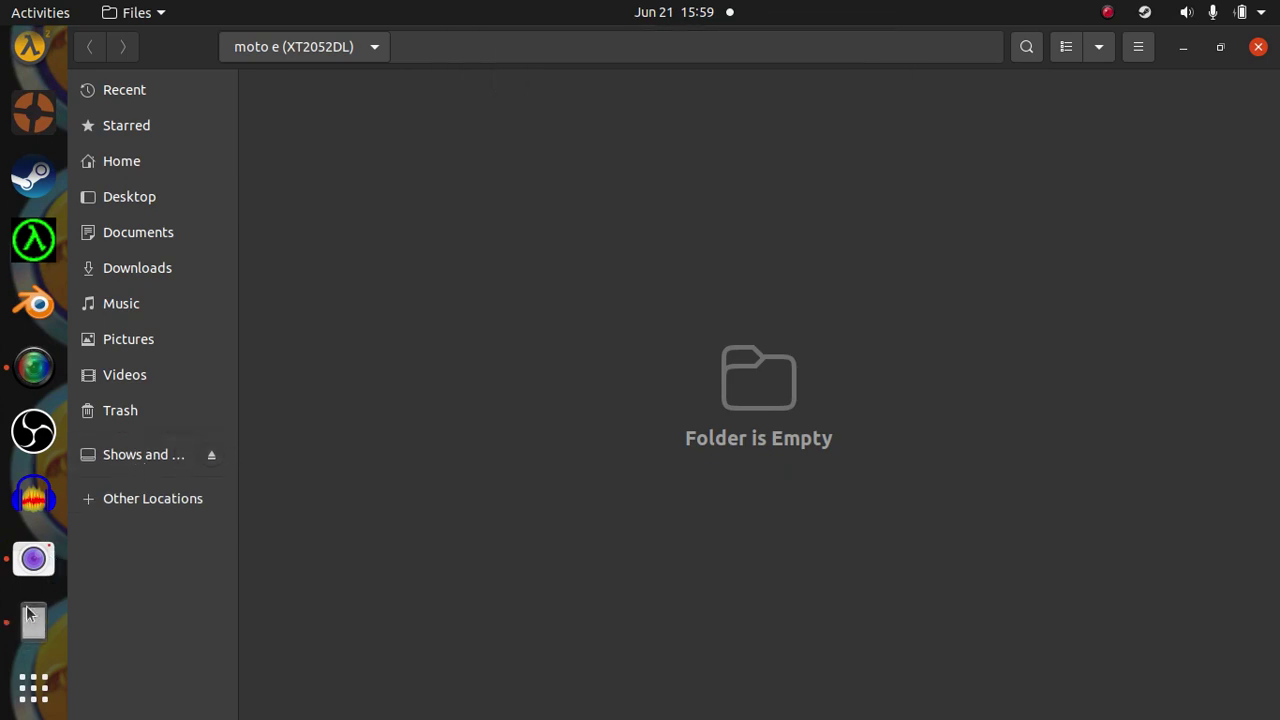
Step: Open the moto e phone's Internal shared storage and its Android folder
click(134, 458)
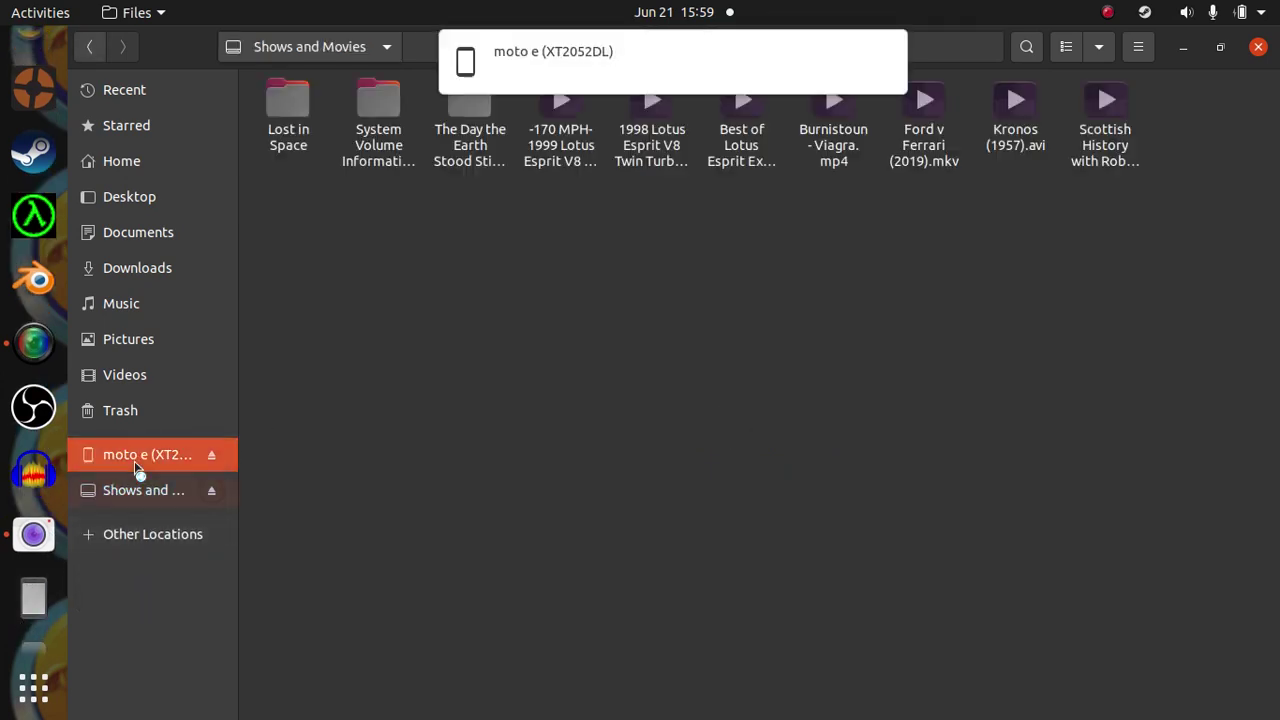
click(313, 112)
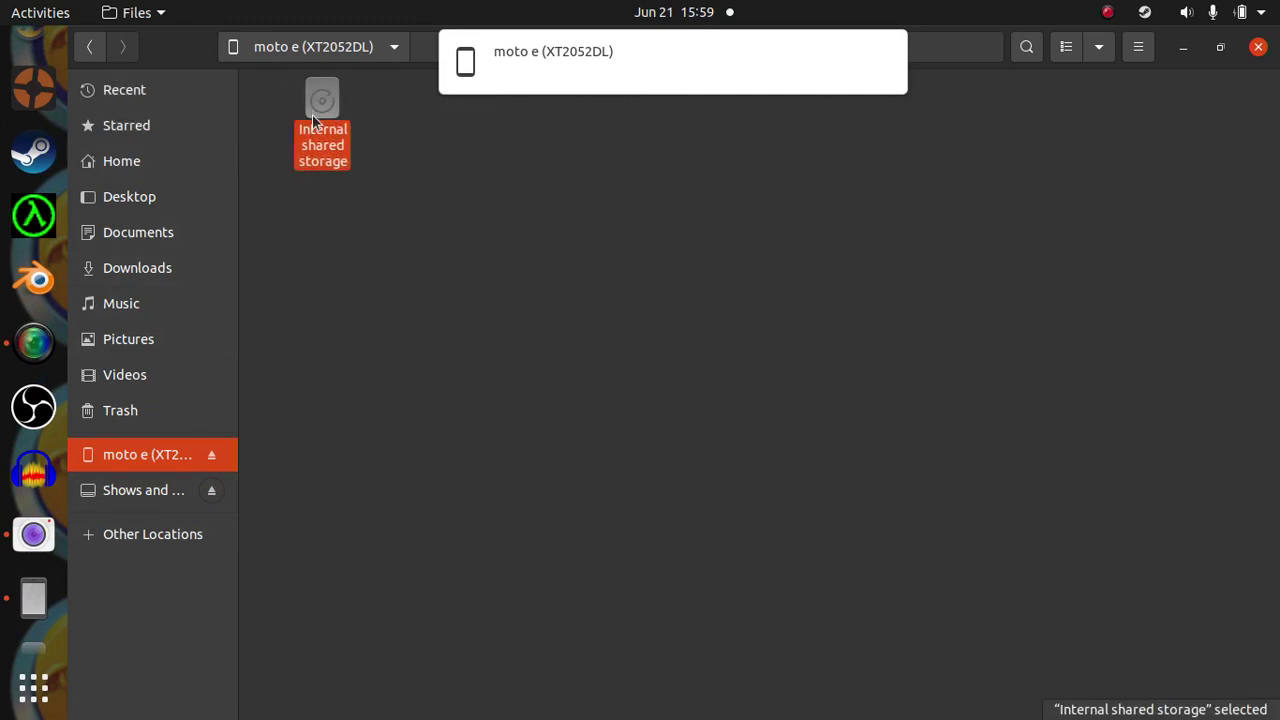
double_click(312, 108)
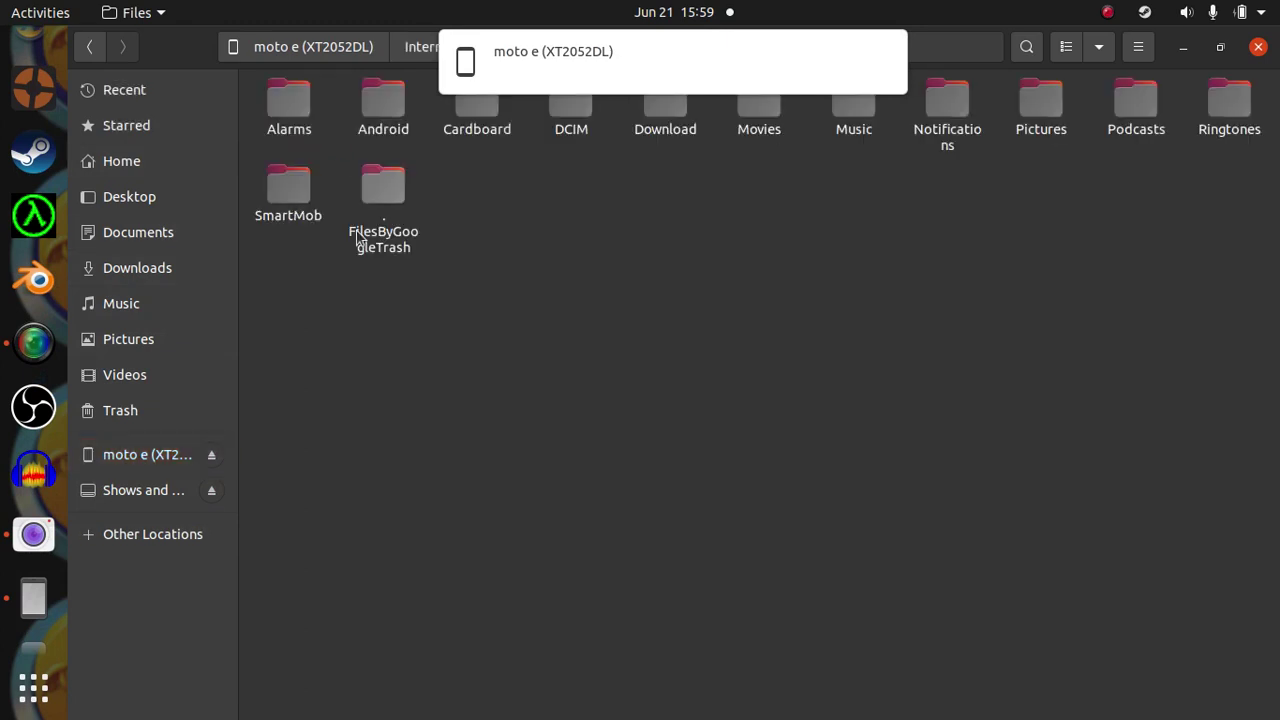
double_click(374, 89)
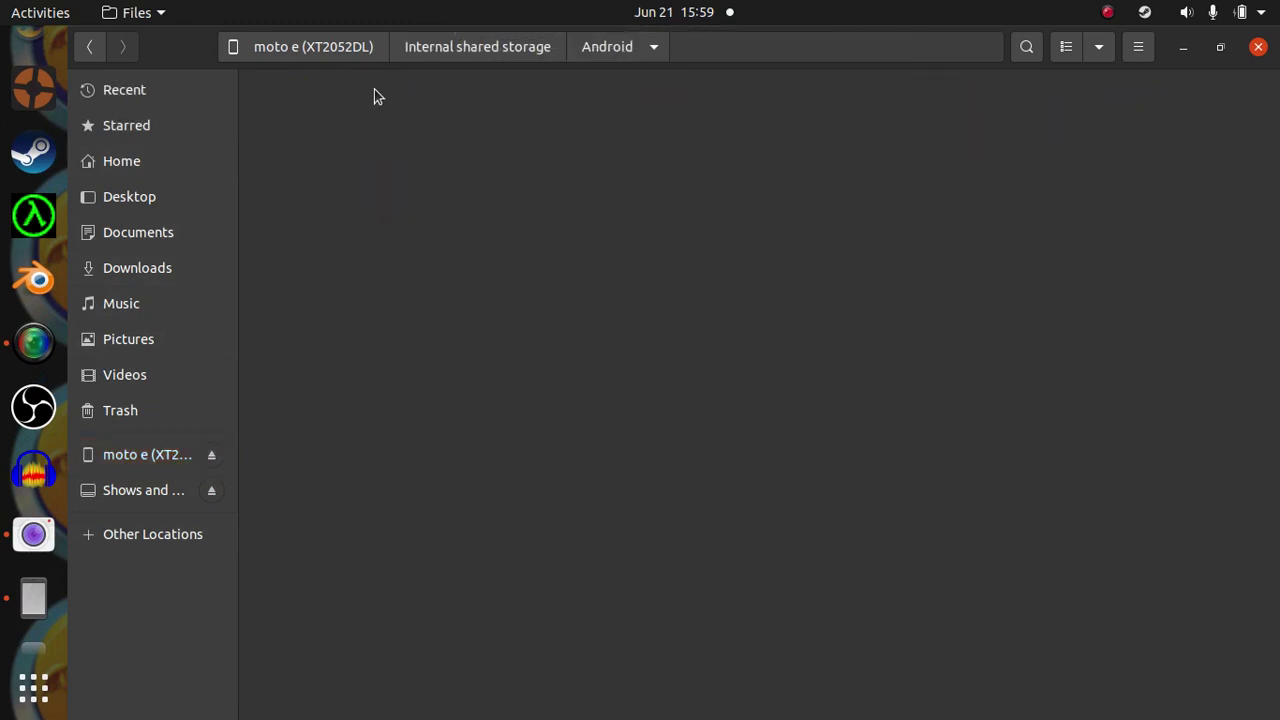
Step: Inspect the obb folder and its com.WildWorks.AnimalJamPlayWild folder, then return to Android
click(313, 133)
click(440, 114)
double_click(440, 114)
click(91, 47)
click(313, 106)
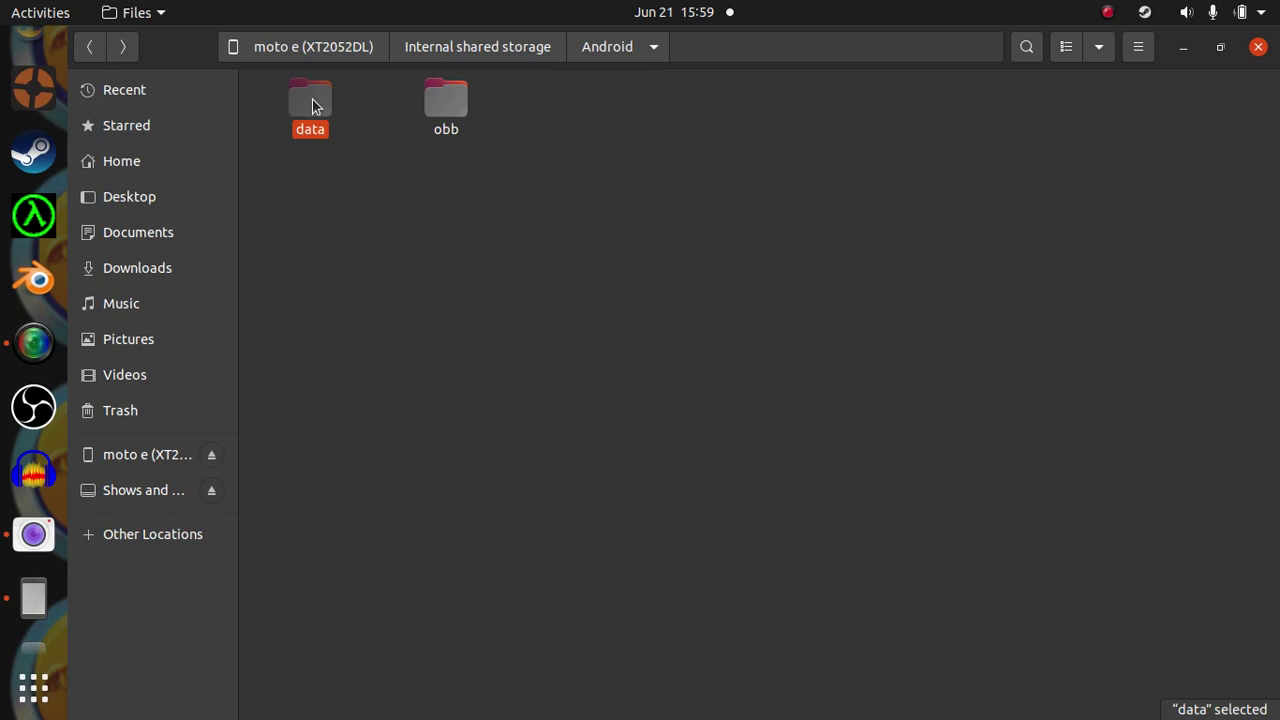
click(452, 114)
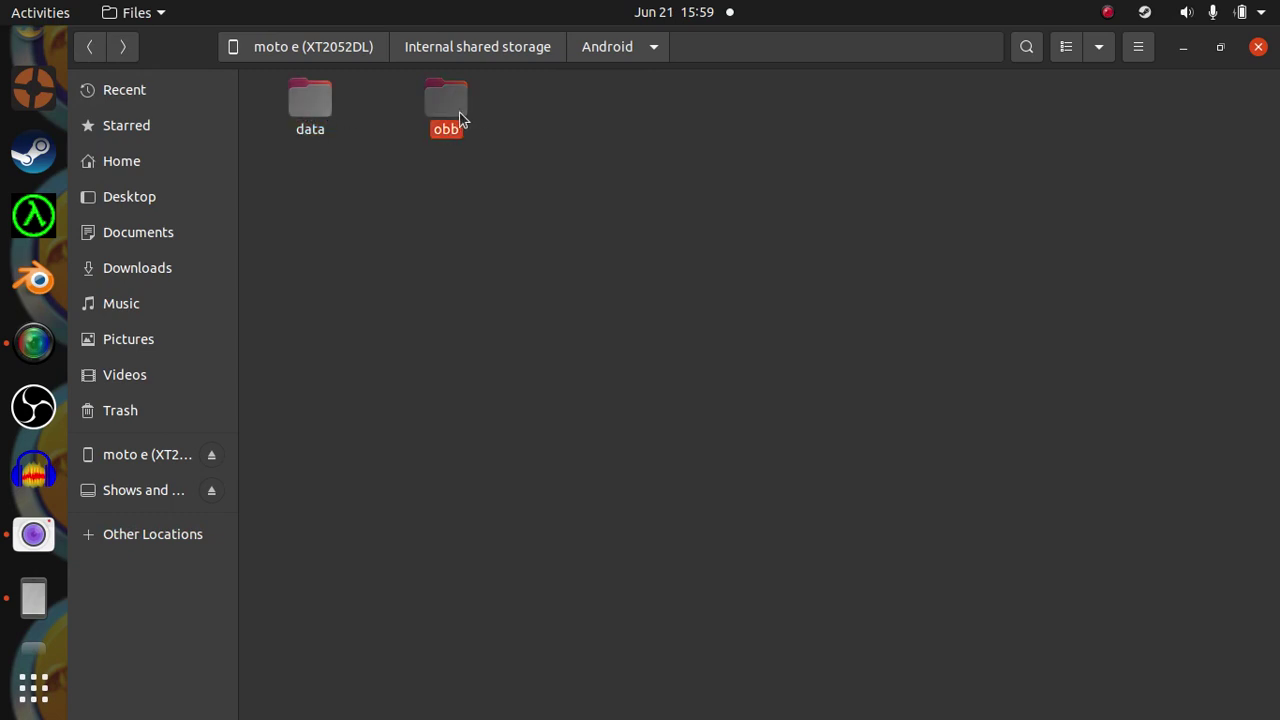
double_click(445, 122)
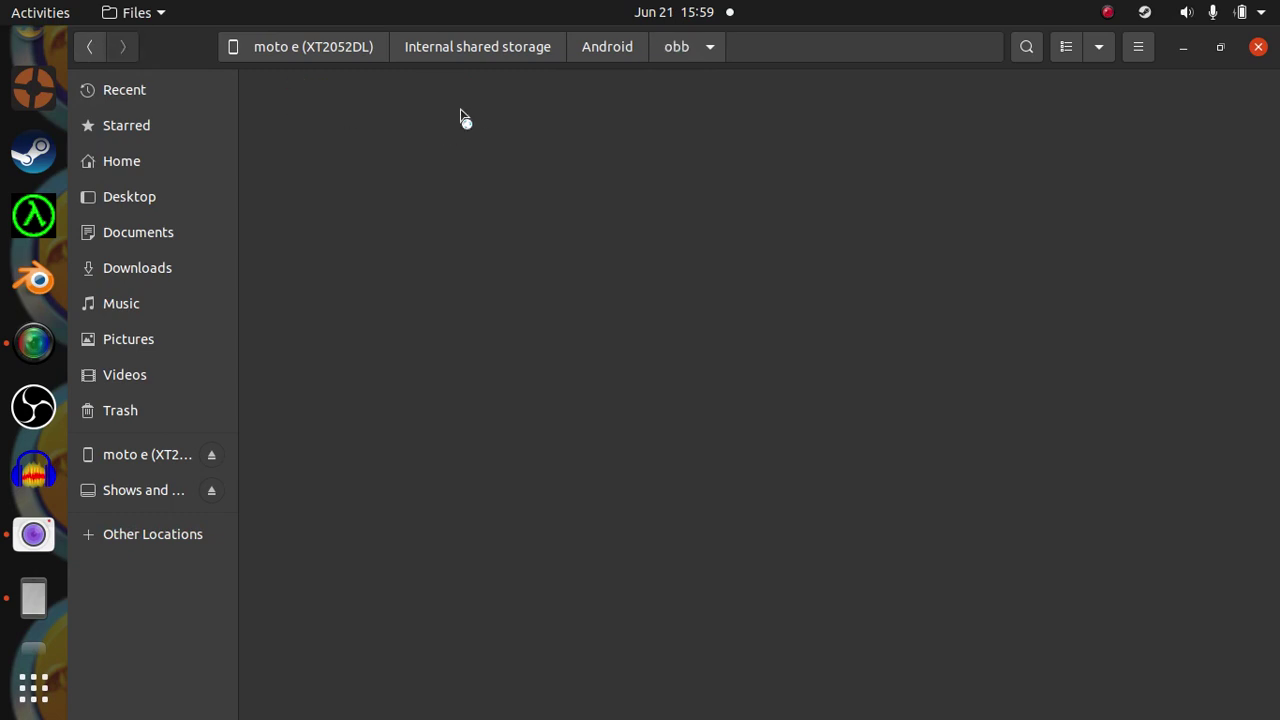
click(396, 143)
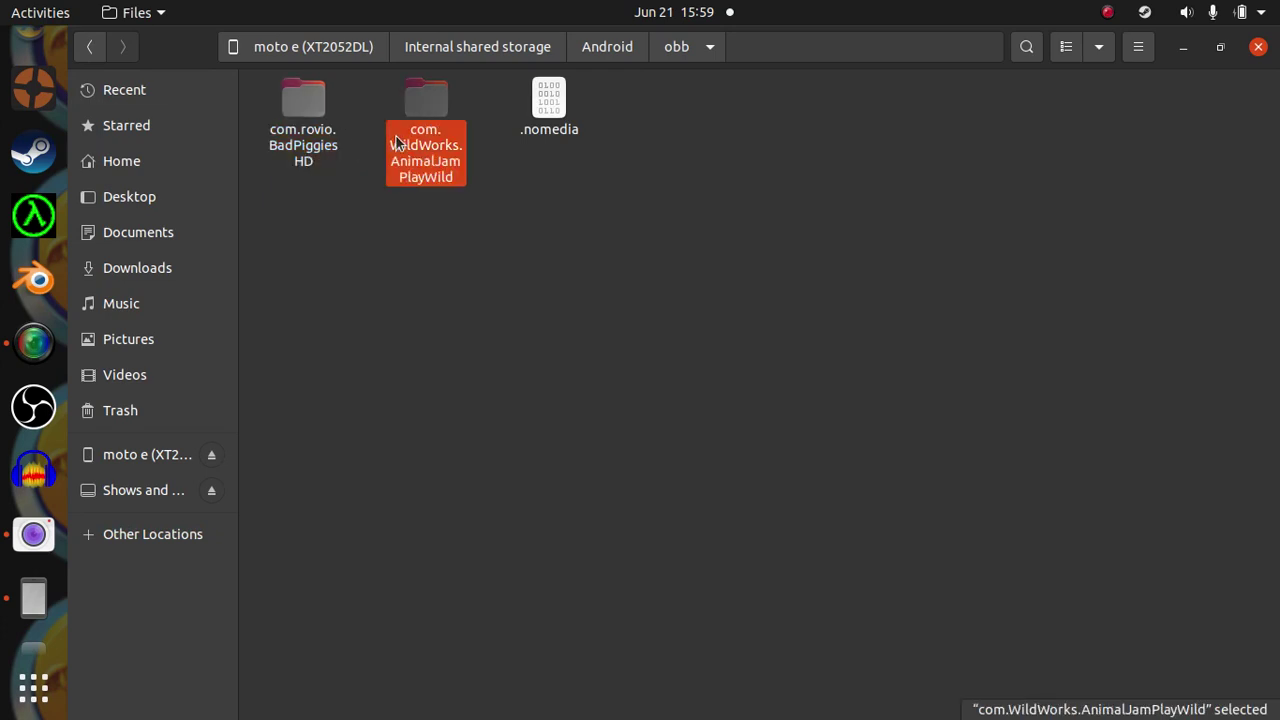
double_click(397, 141)
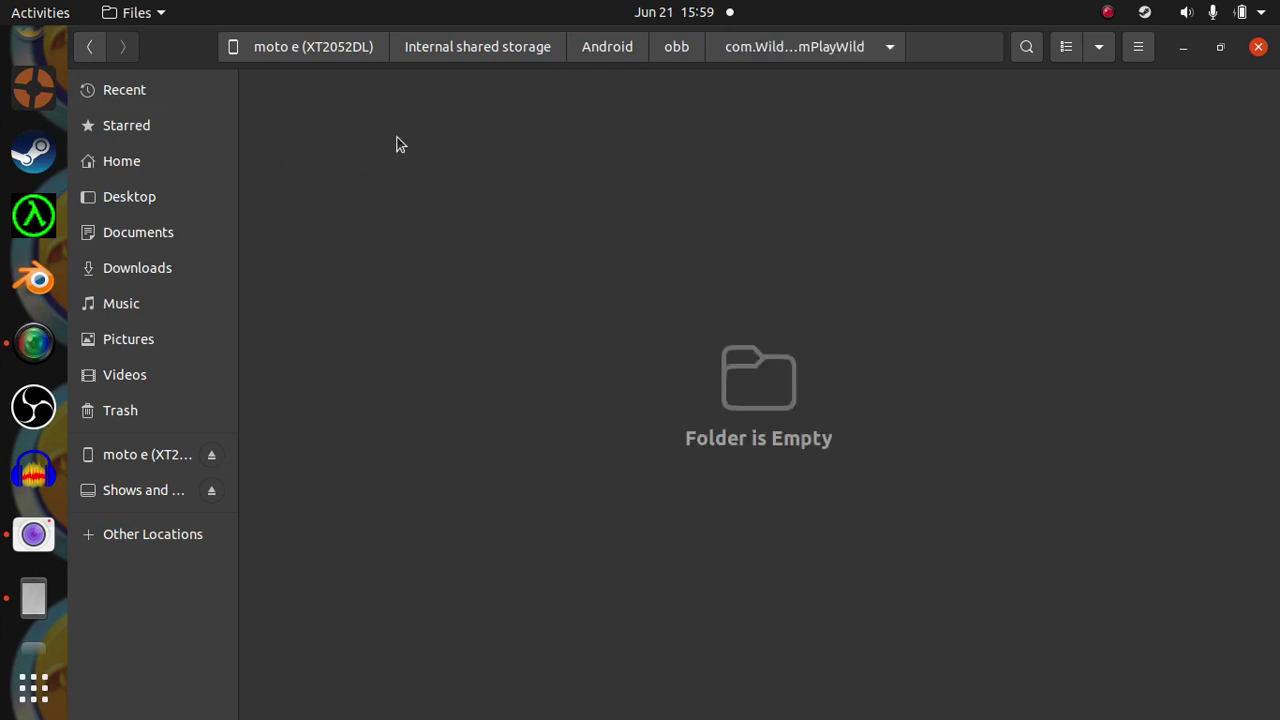
click(88, 50)
click(88, 50)
Step: Open data and then the es.socialpoint.DragonCity folder
click(306, 96)
double_click(306, 96)
click(677, 614)
double_click(677, 614)
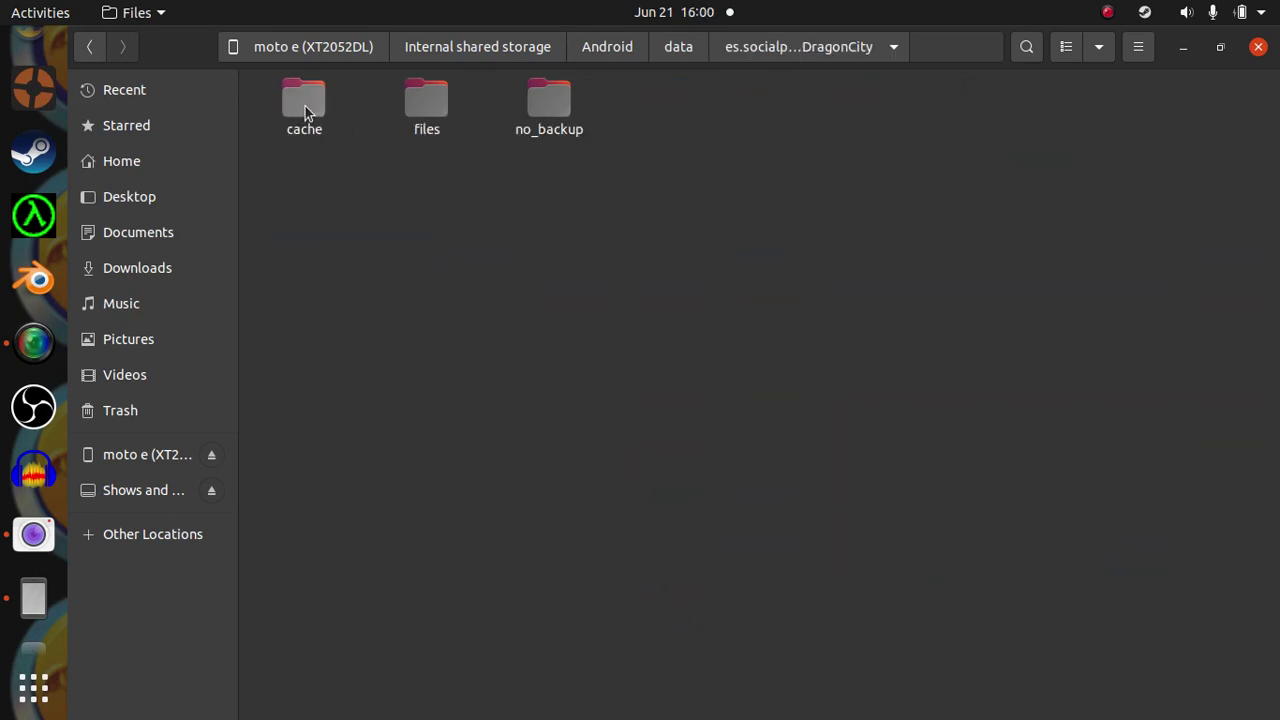
Step: Open no_backup and then its vungle_cache folder
click(425, 118)
click(539, 105)
double_click(539, 105)
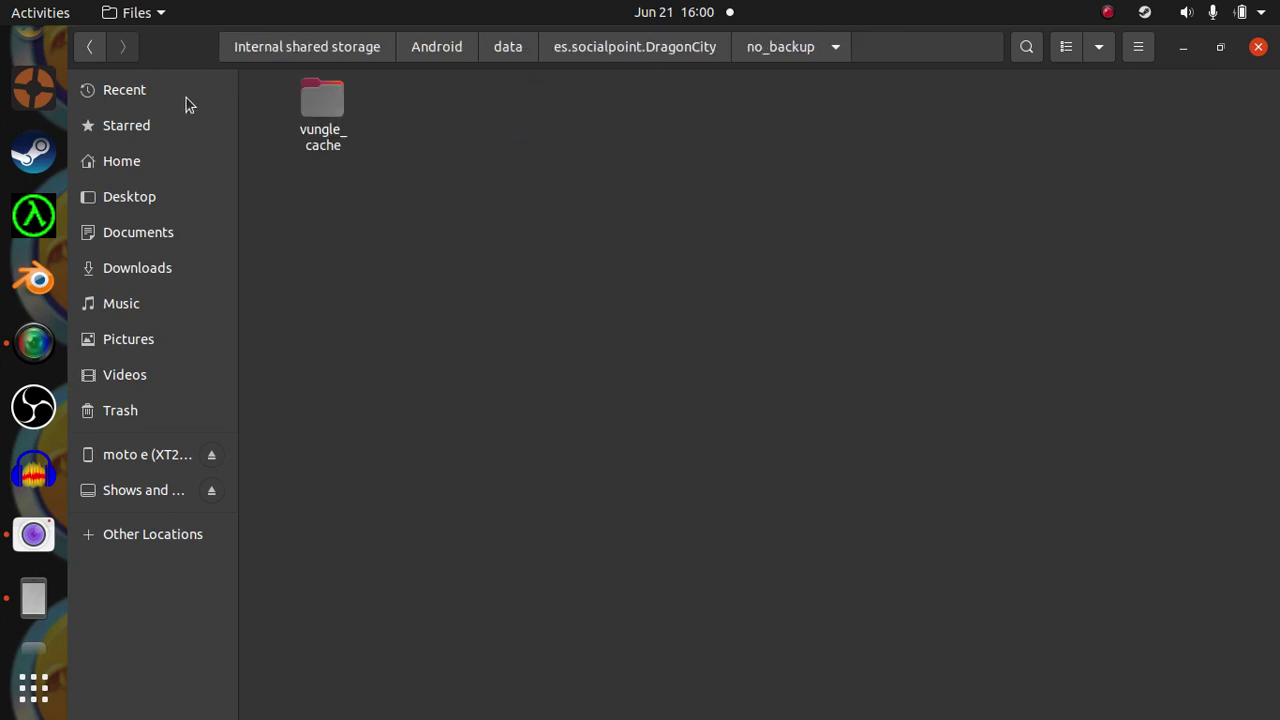
click(329, 108)
double_click(329, 108)
Step: Browse clever_cache/assets/meta and sdk_logs, returning to vungle_cache each time
click(300, 118)
double_click(300, 118)
click(301, 110)
double_click(301, 110)
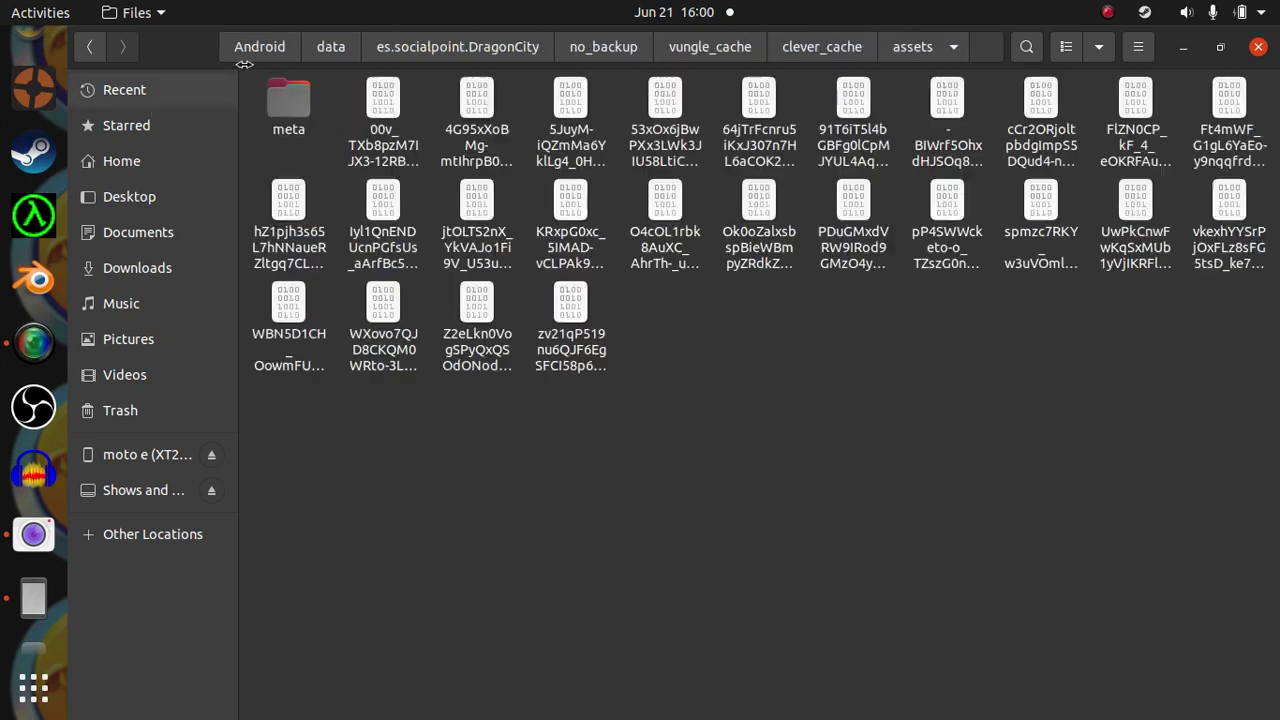
click(296, 100)
double_click(296, 100)
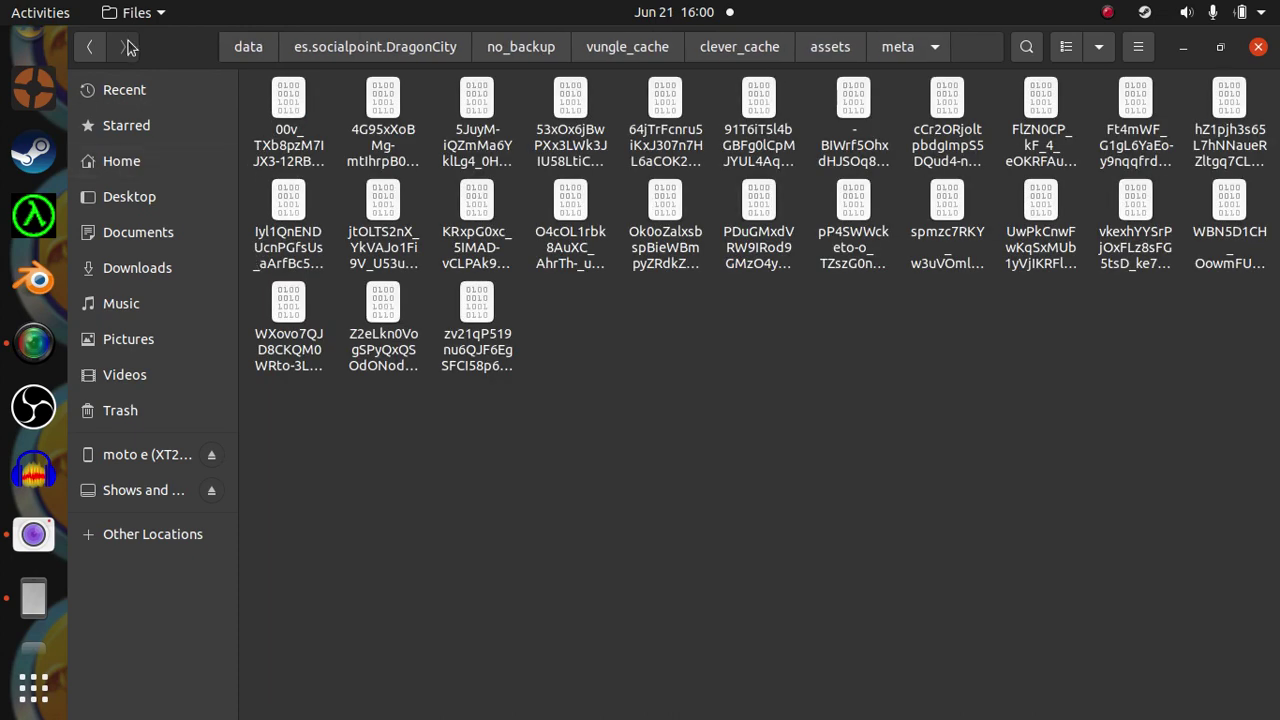
click(97, 46)
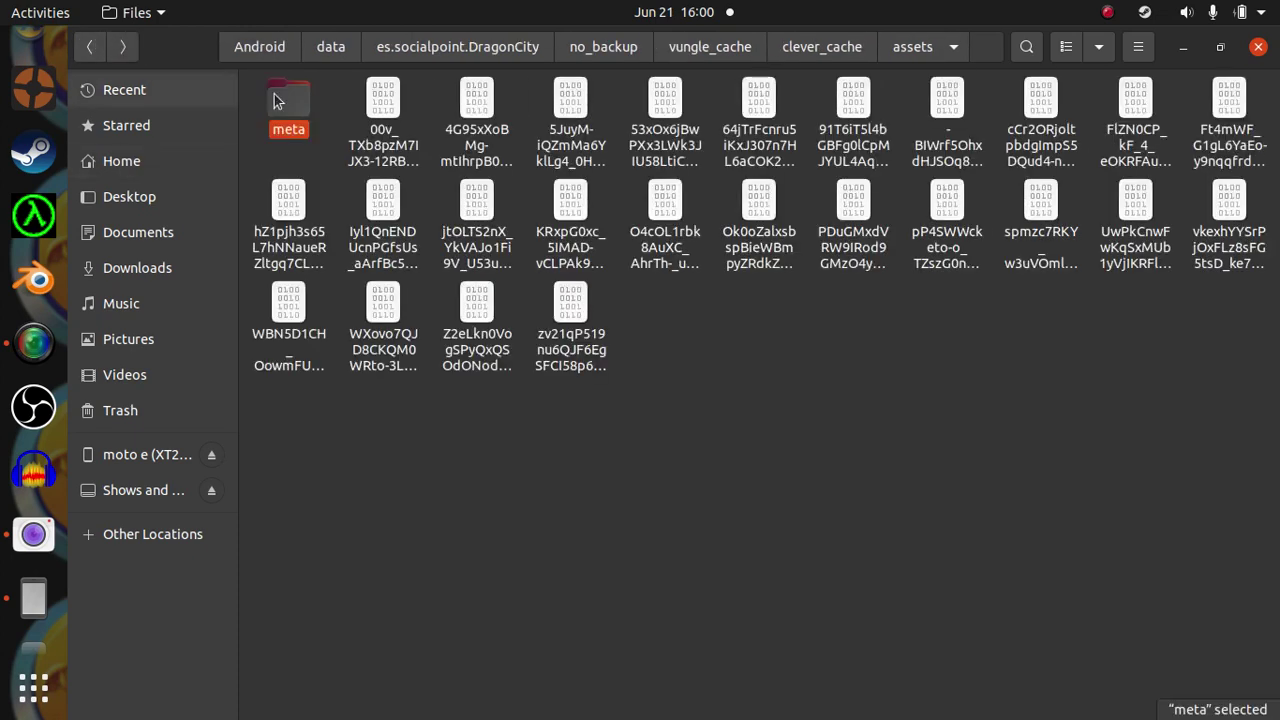
click(92, 46)
click(89, 46)
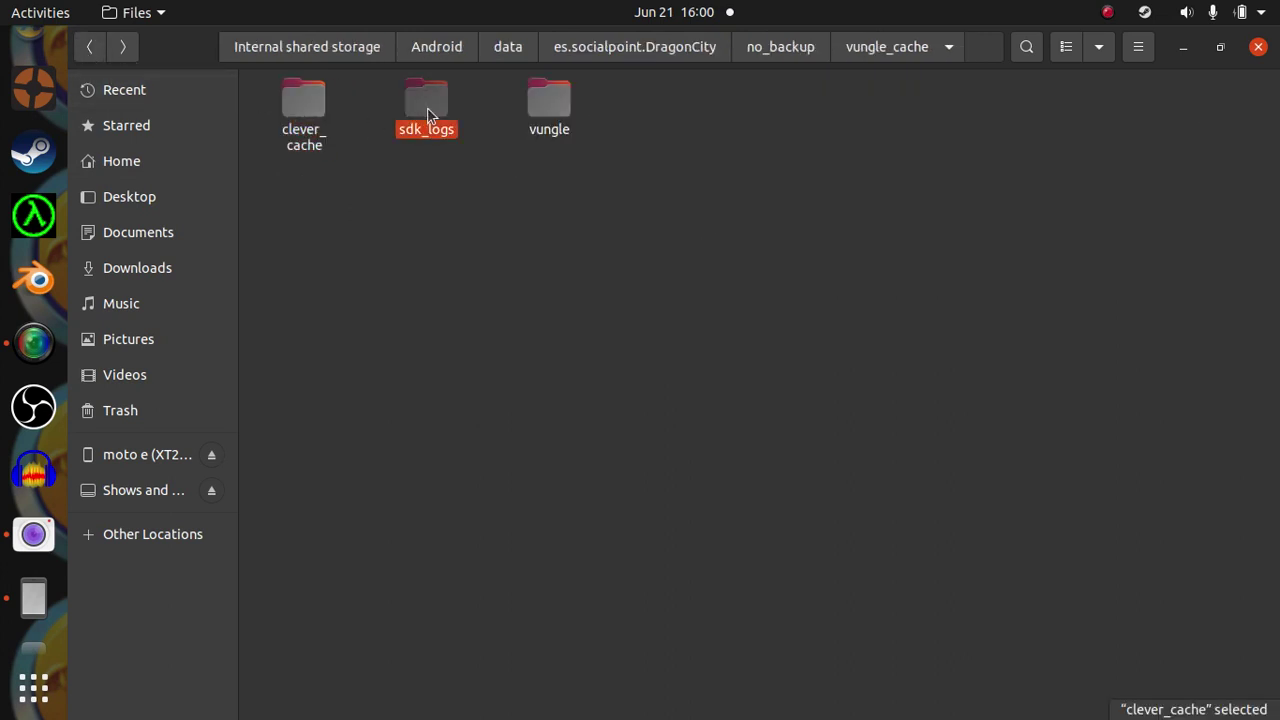
double_click(427, 107)
click(82, 49)
Step: Open vungle and its first hash-named folder, then play the cached mp4 ad video
double_click(531, 128)
click(314, 126)
double_click(318, 127)
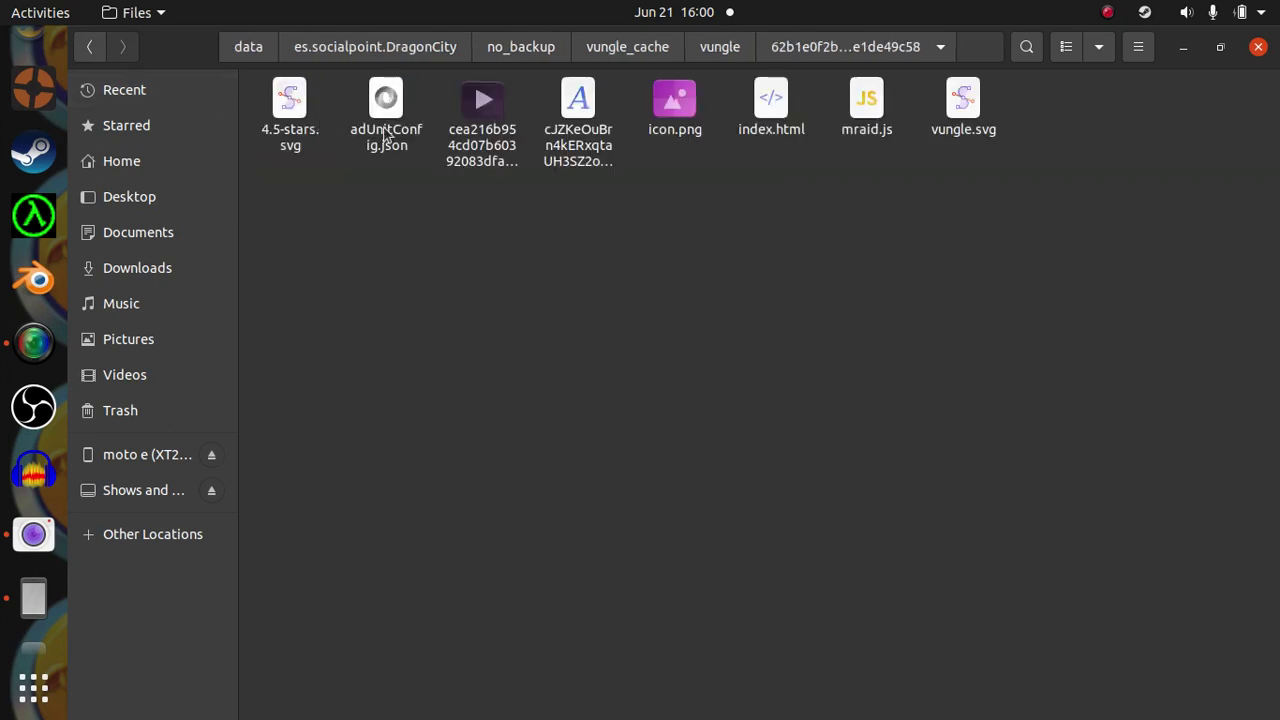
double_click(463, 143)
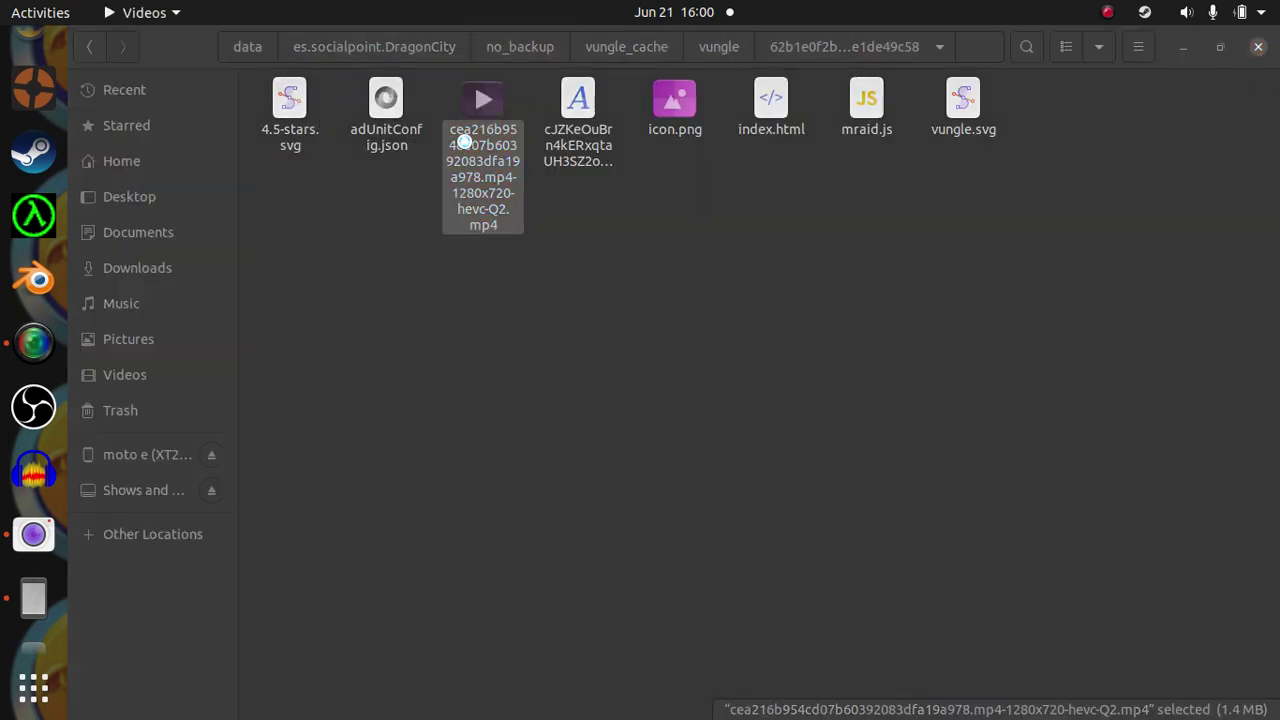
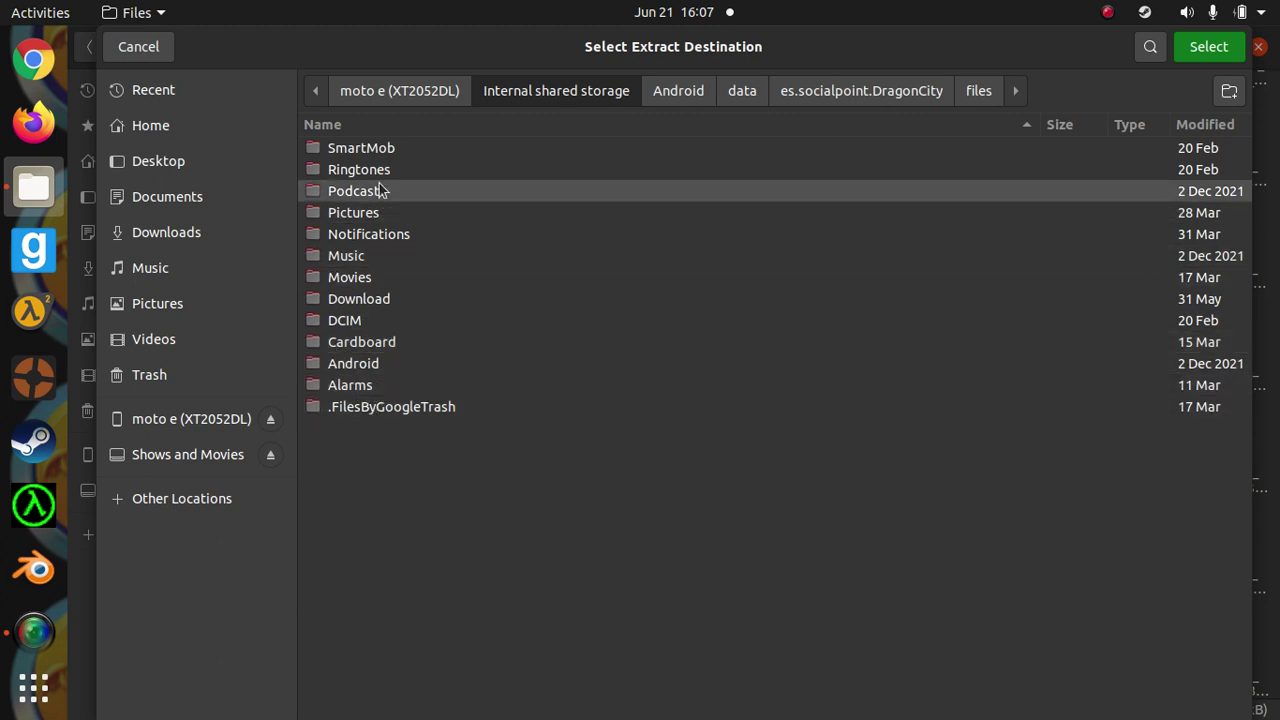
Step: Browse the phone's Android > data folder to es.socialpoint.DragonCity
double_click(376, 362)
double_click(361, 170)
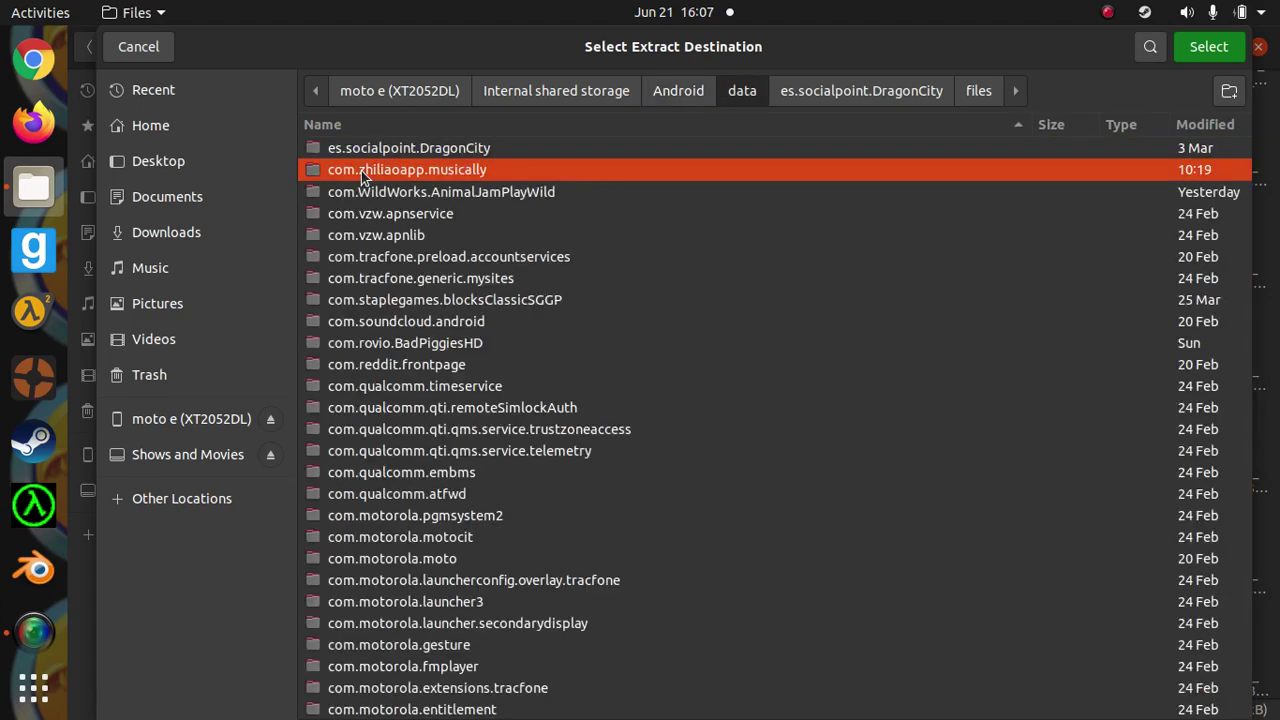
scroll(400, 398, down, 5)
scroll(403, 398, down, 8)
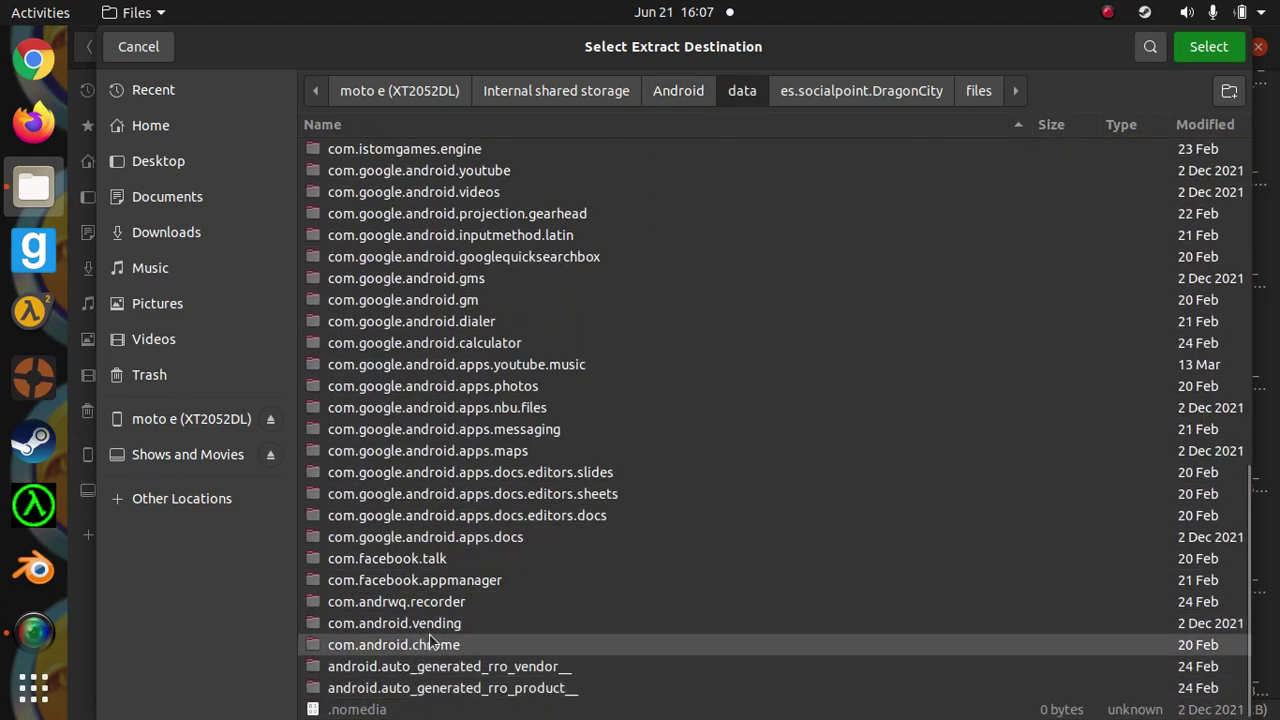
scroll(433, 640, up, 13)
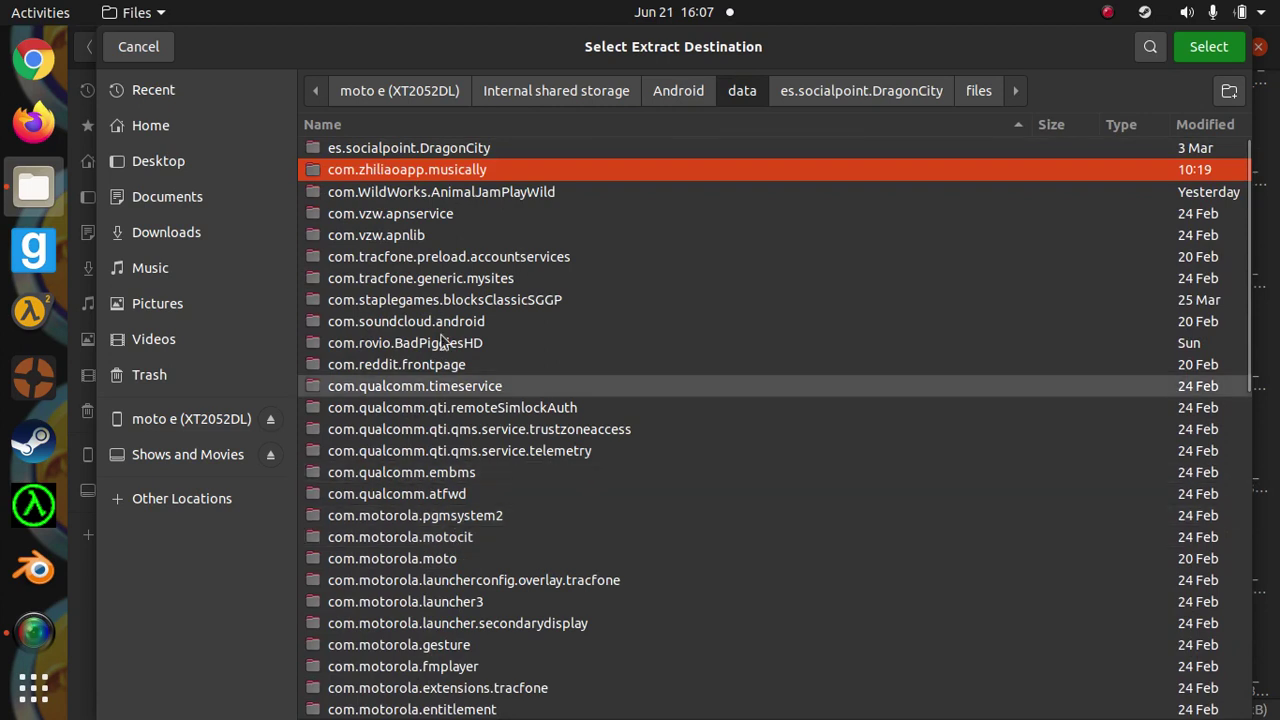
click(411, 148)
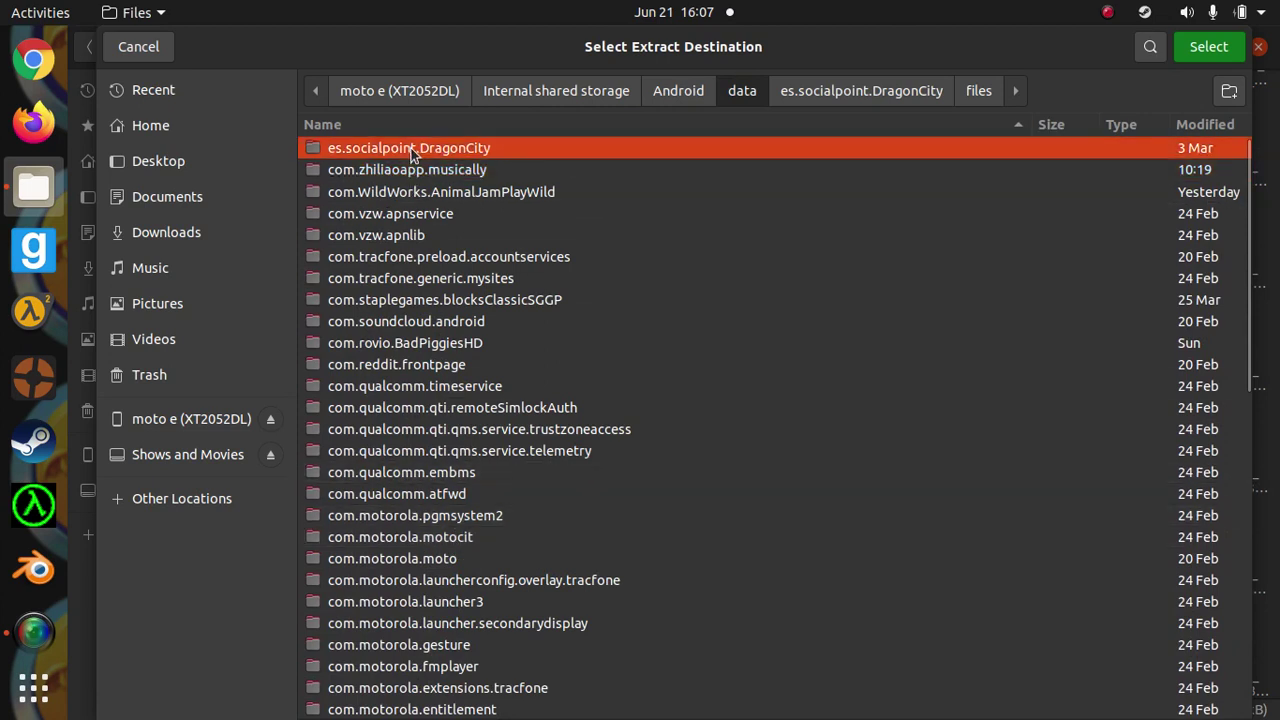
Step: Open es.socialpoint.DragonCity and extract the archive into its files folder
double_click(979, 144)
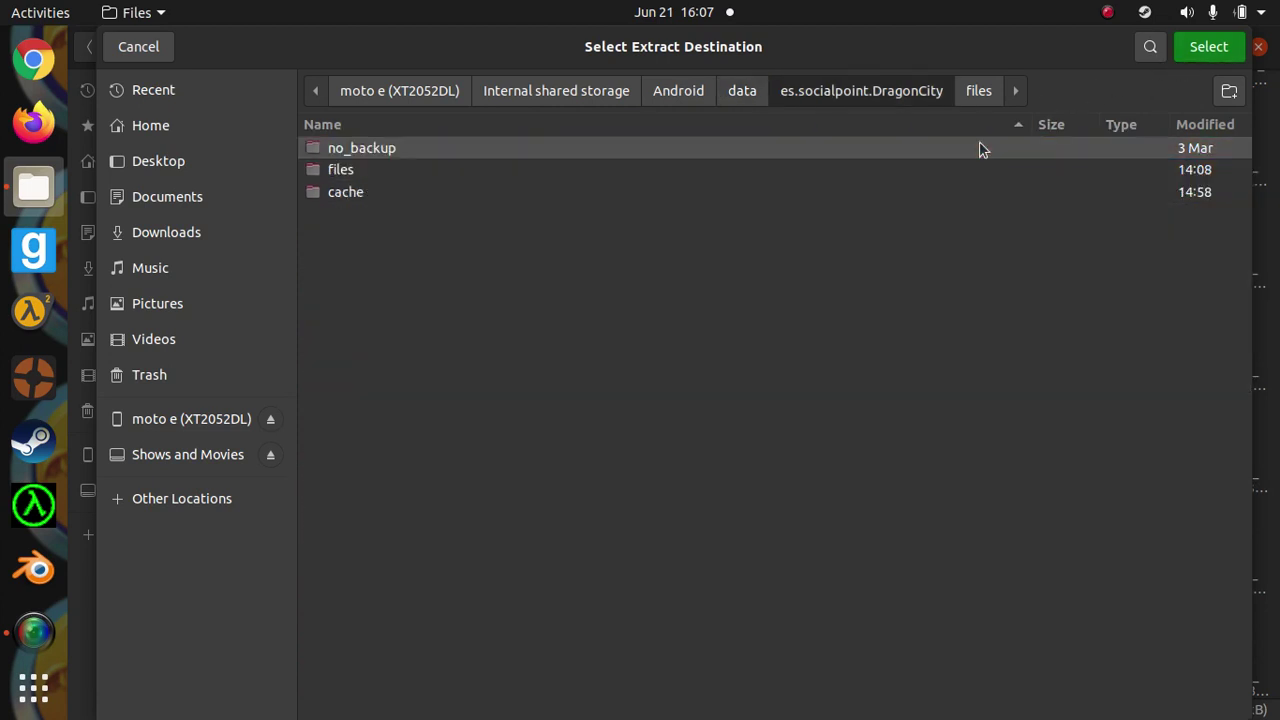
click(604, 190)
click(592, 170)
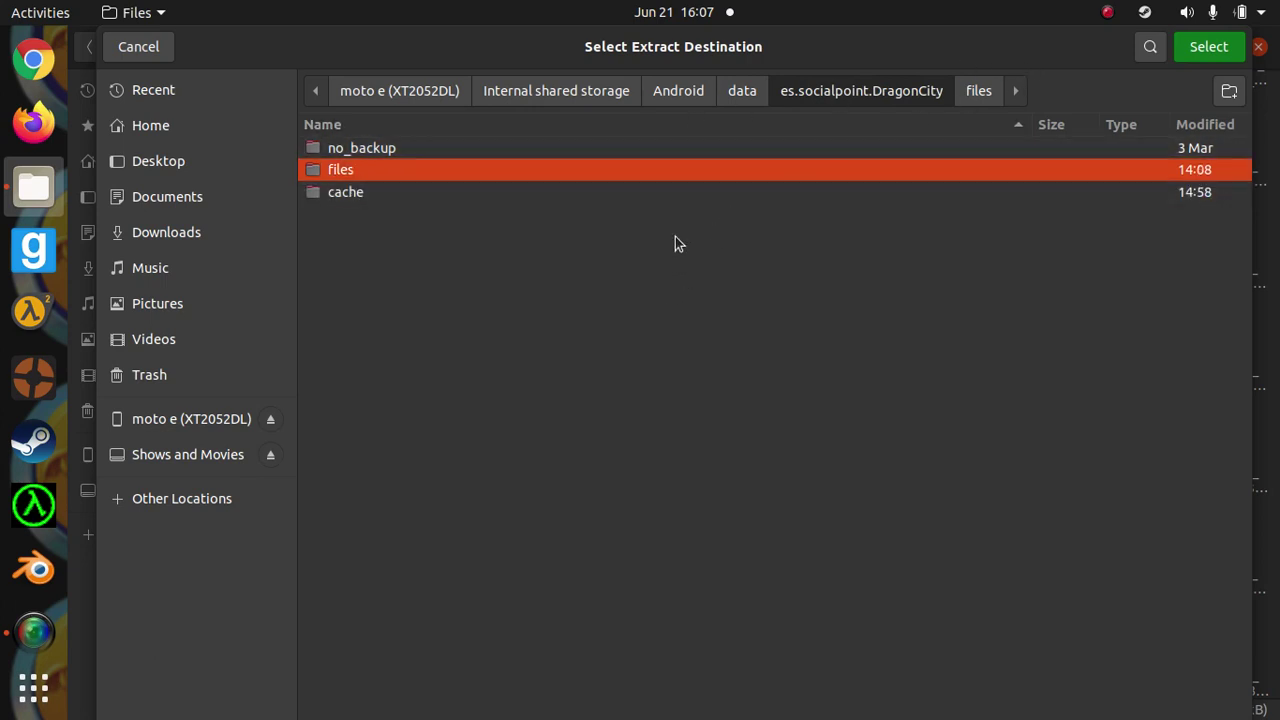
click(1192, 52)
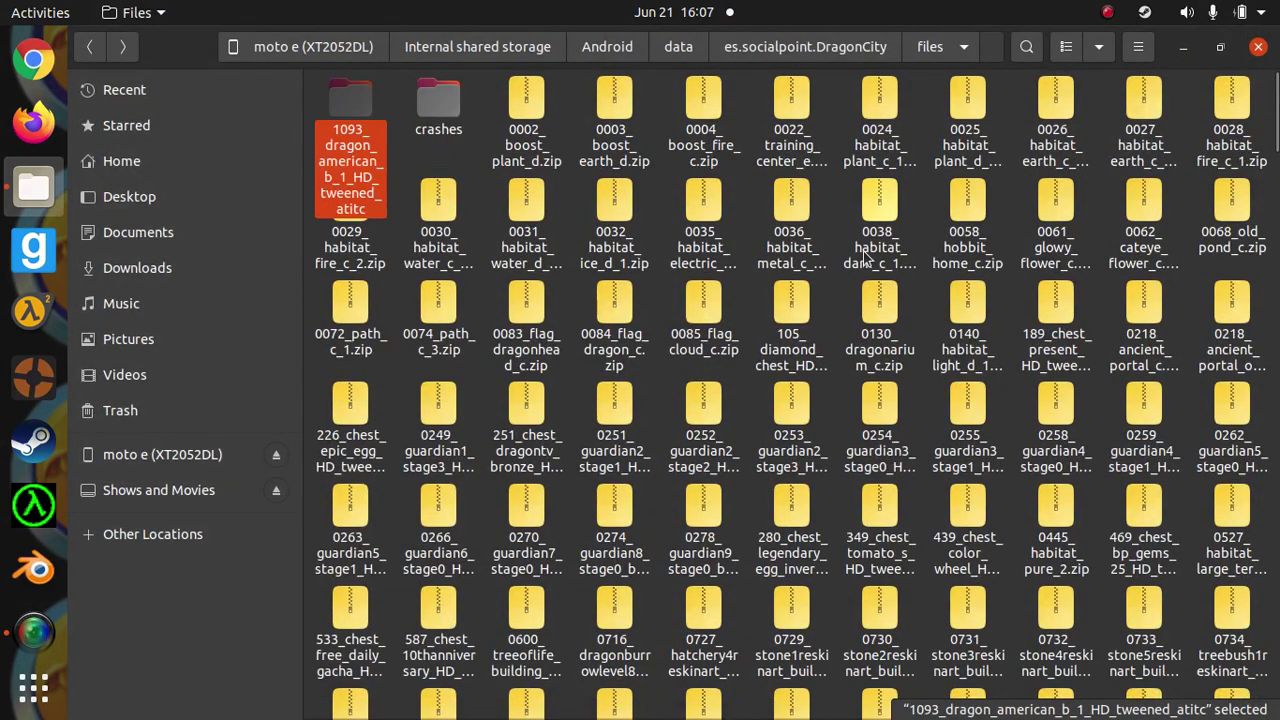
Step: Open the extracted 1093_dragon folder; atitc.dds and atitc_map.dds fail to display, so dismiss both errors
double_click(378, 156)
double_click(530, 152)
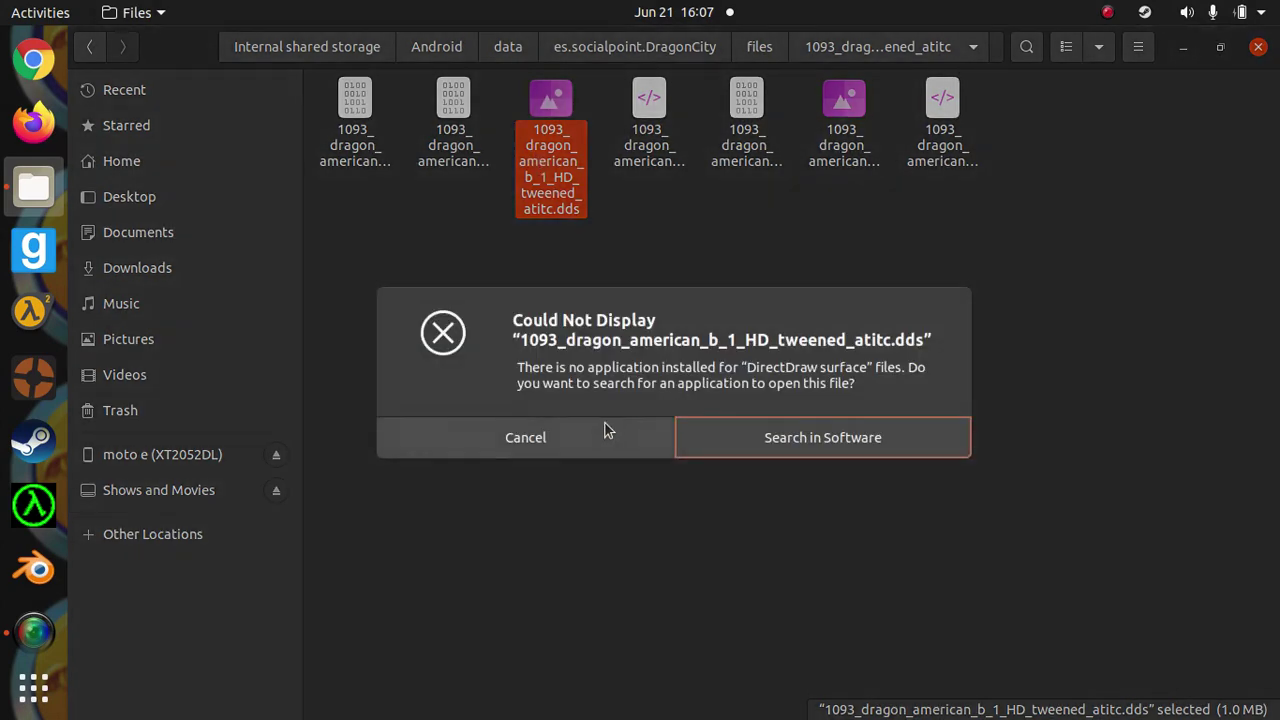
click(605, 423)
double_click(843, 140)
click(576, 438)
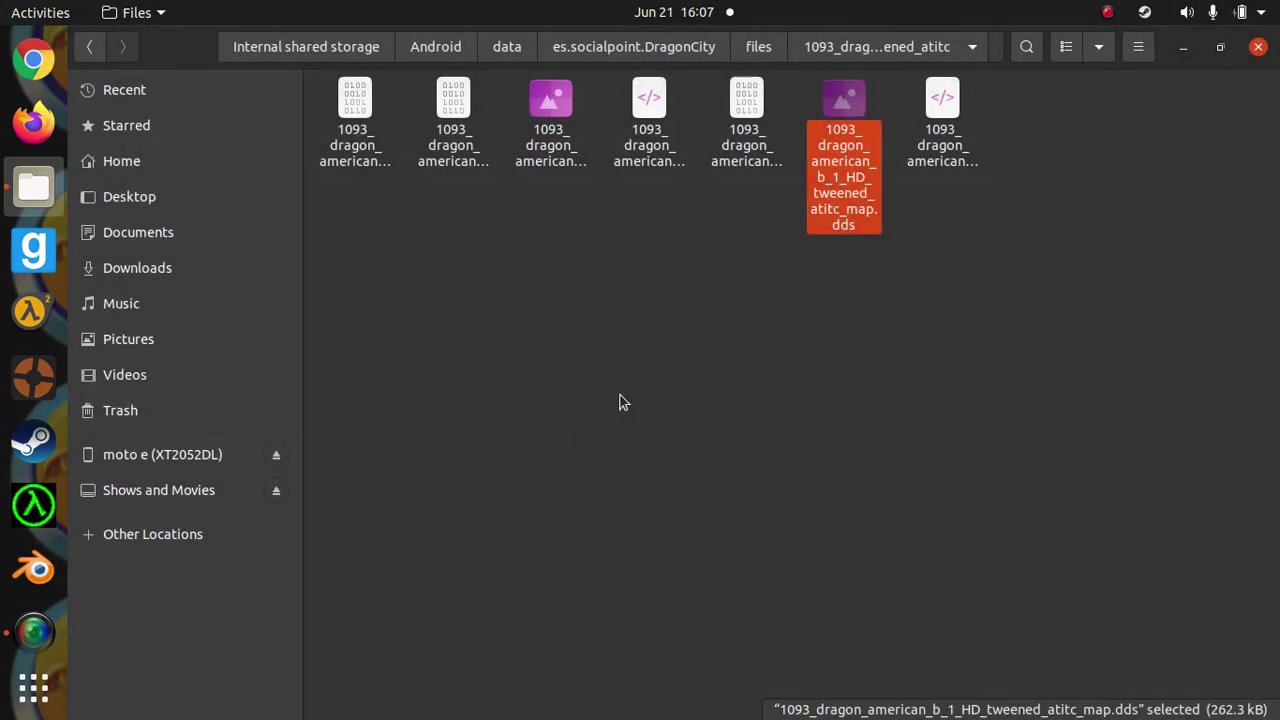
click(941, 150)
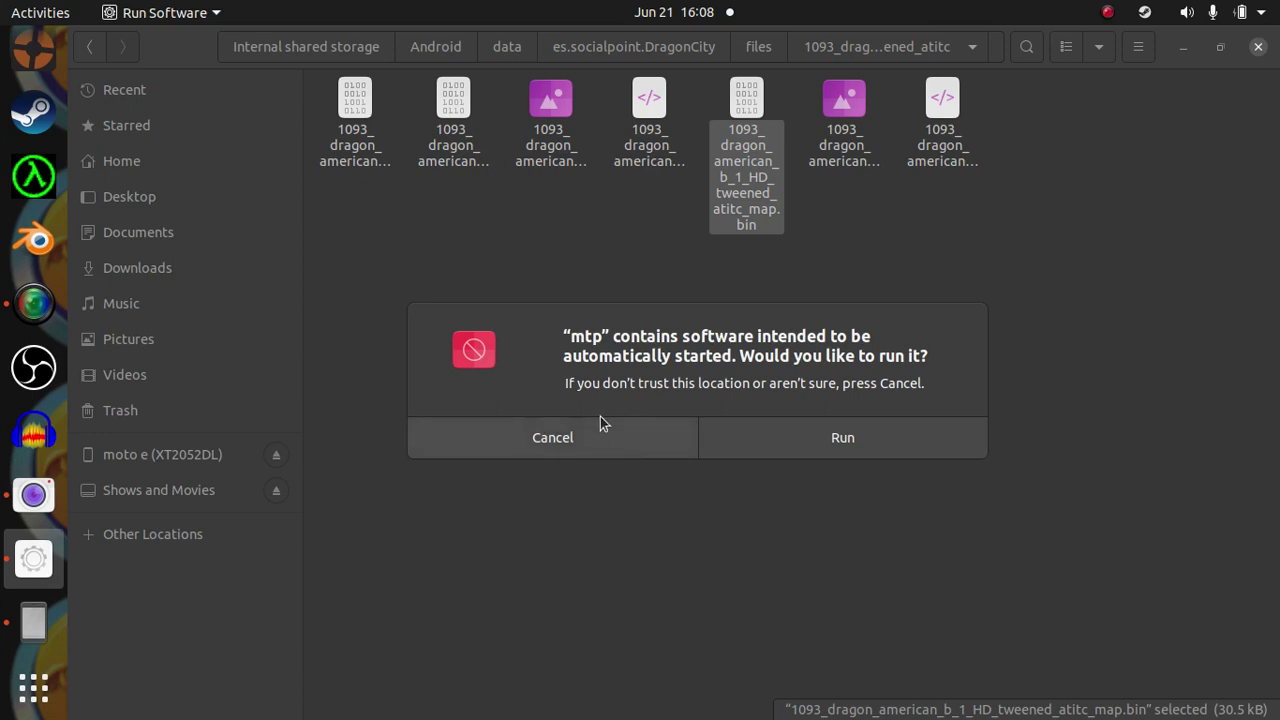
Step: Dismiss the phone software prompt and inspect the atitc, atitc.bin and atitc_map.bin files
click(603, 443)
click(465, 166)
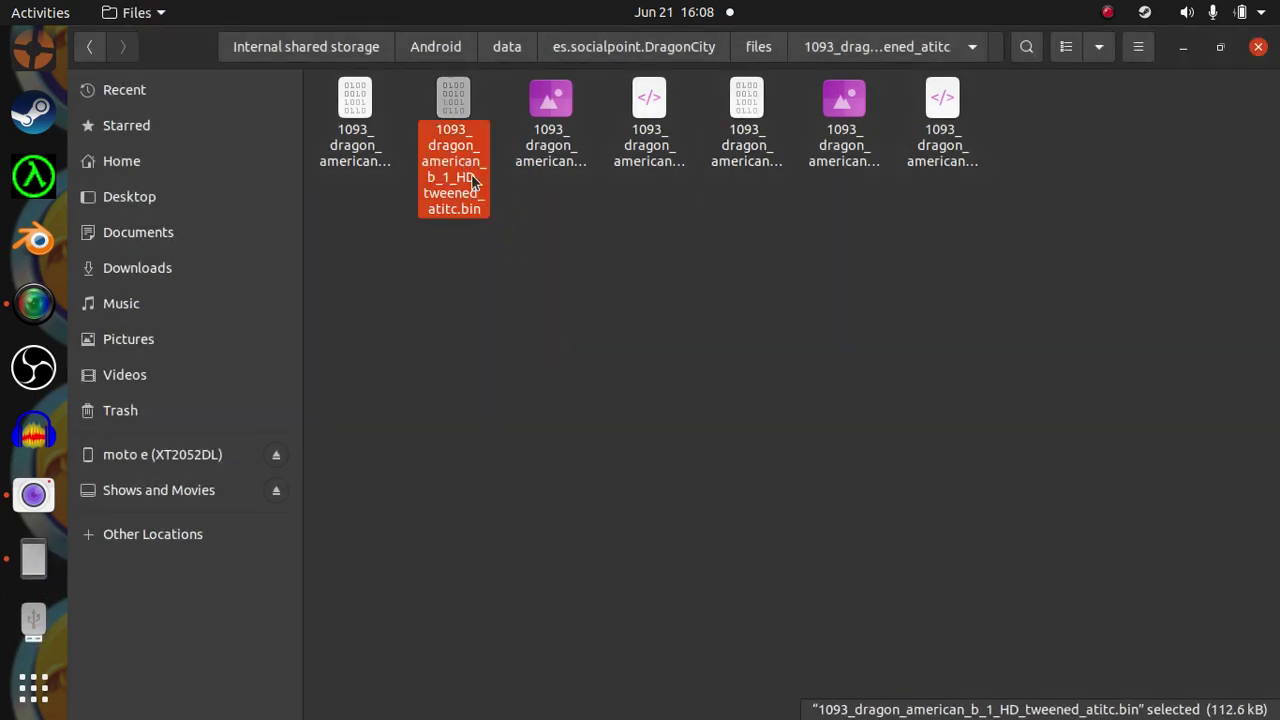
click(388, 168)
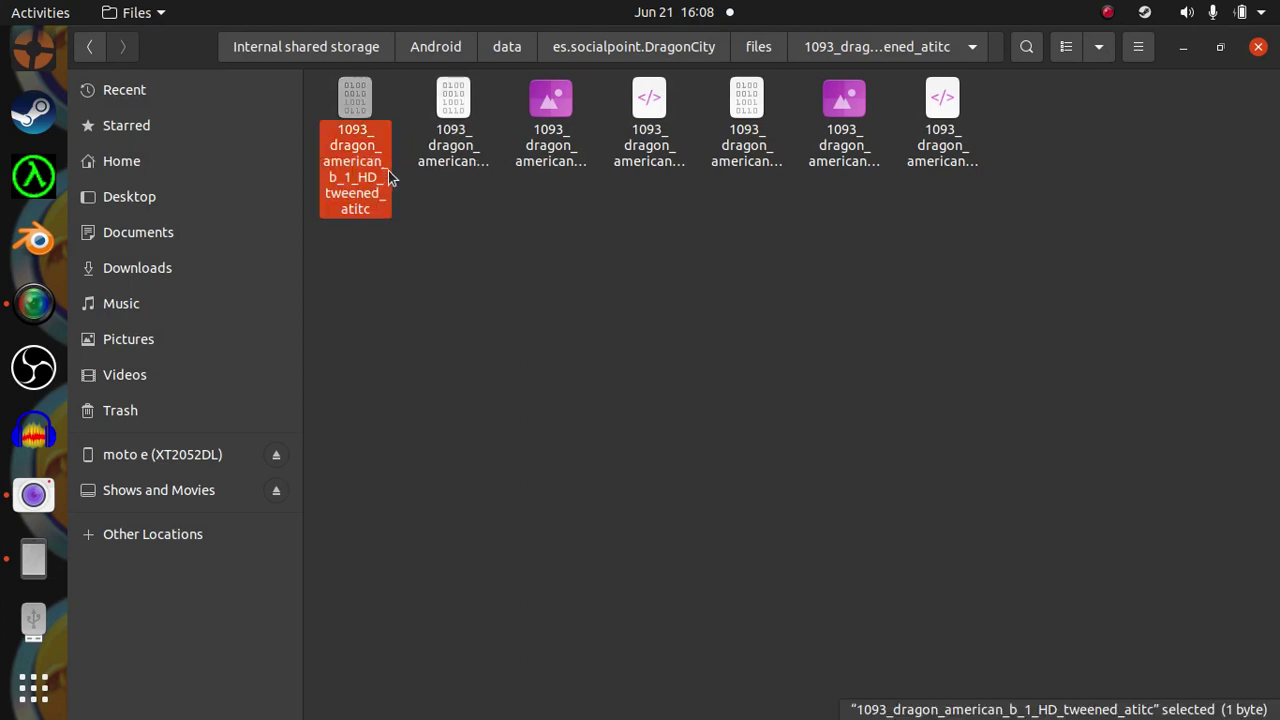
click(732, 146)
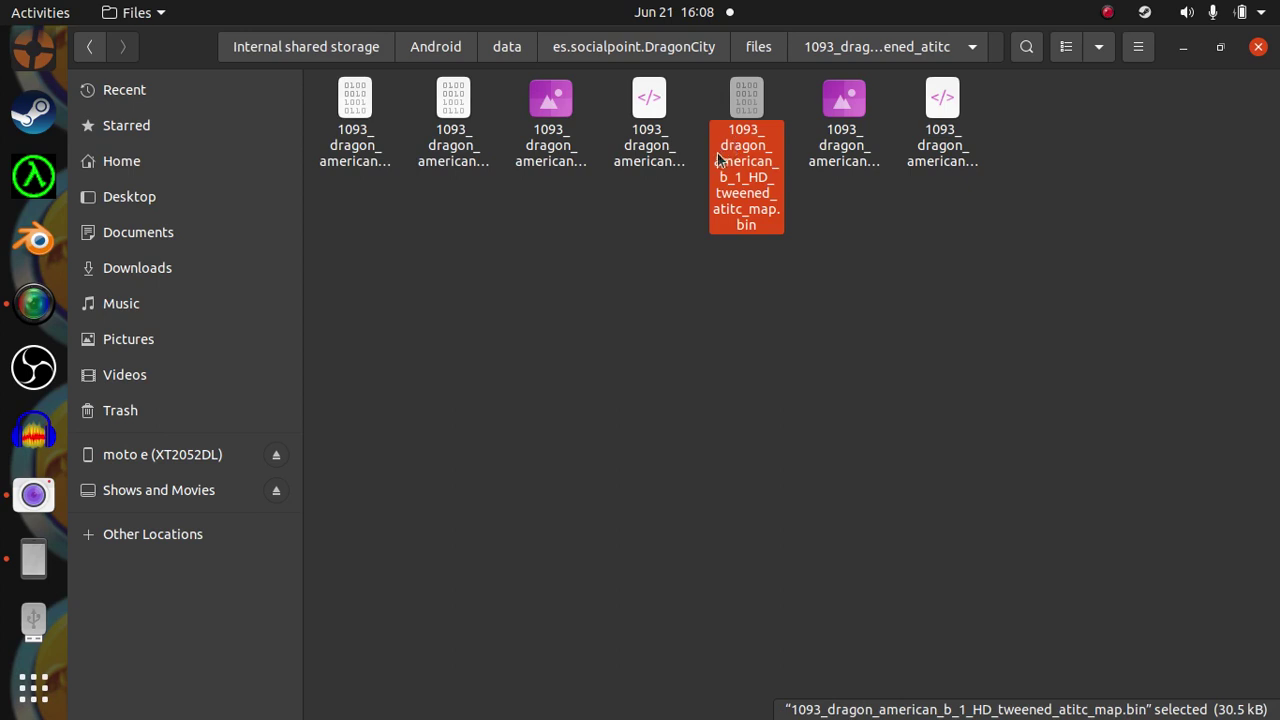
click(425, 140)
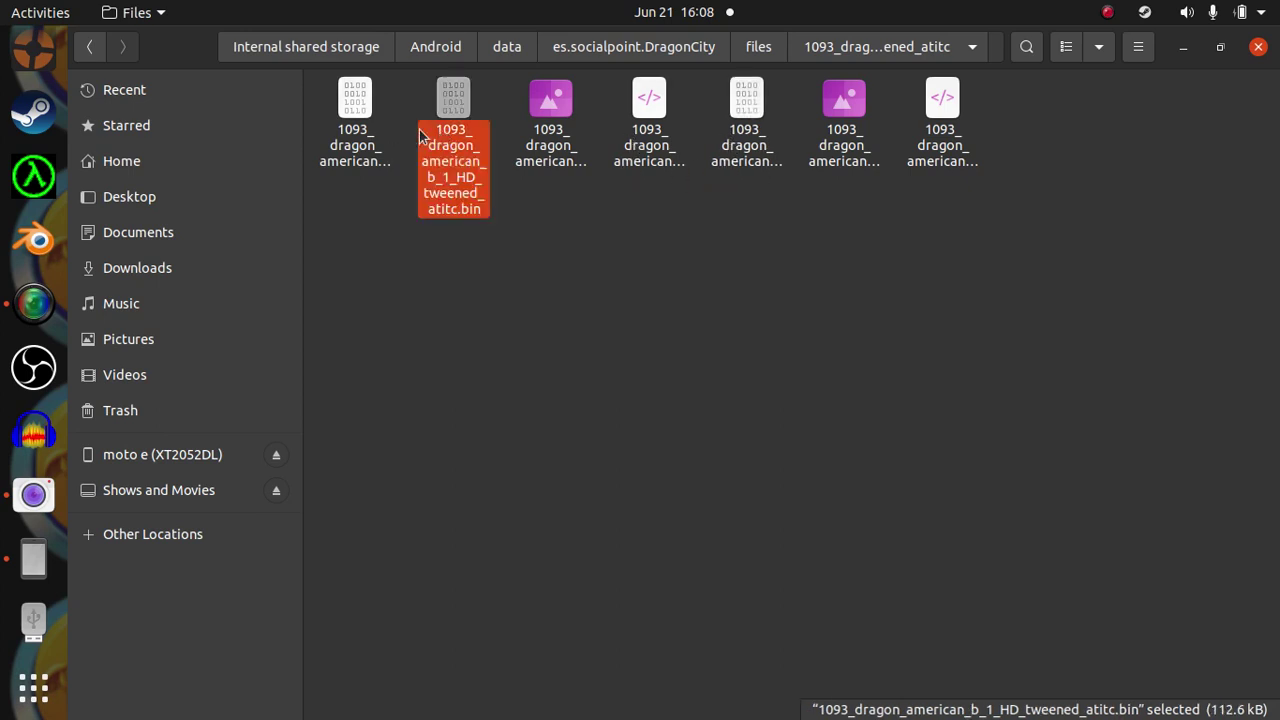
click(378, 138)
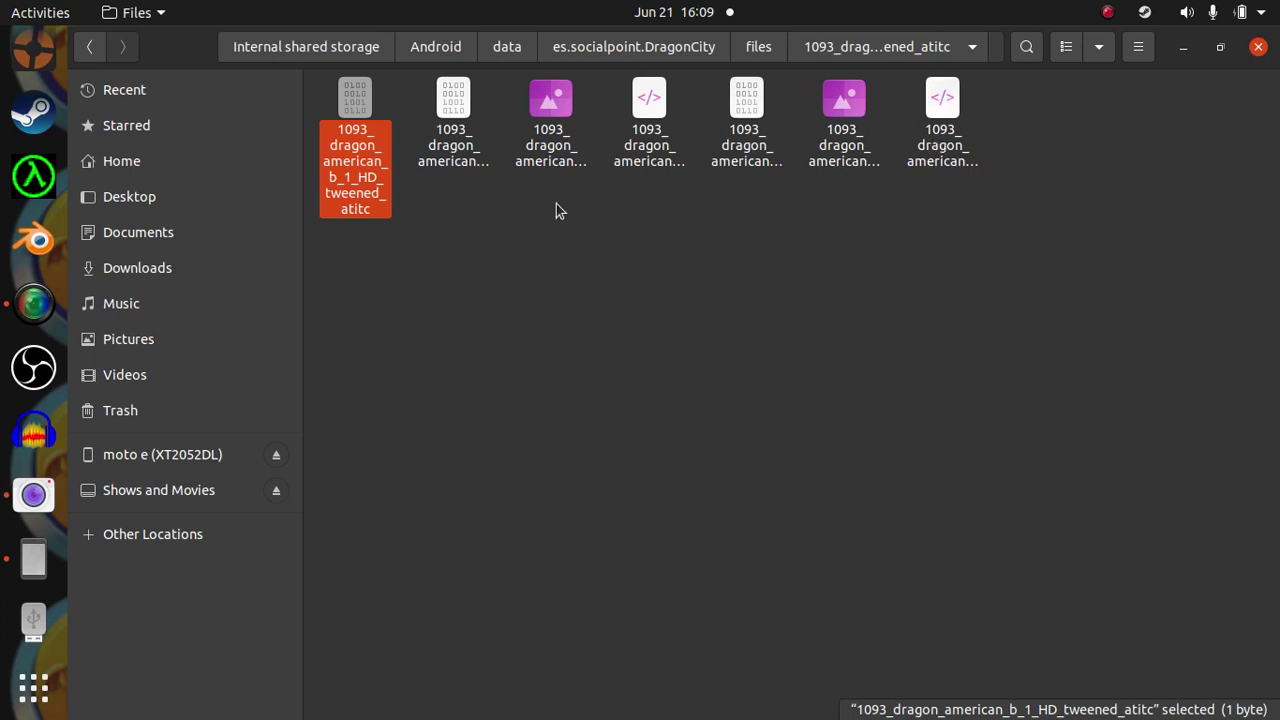
scroll(34, 398, up, 3)
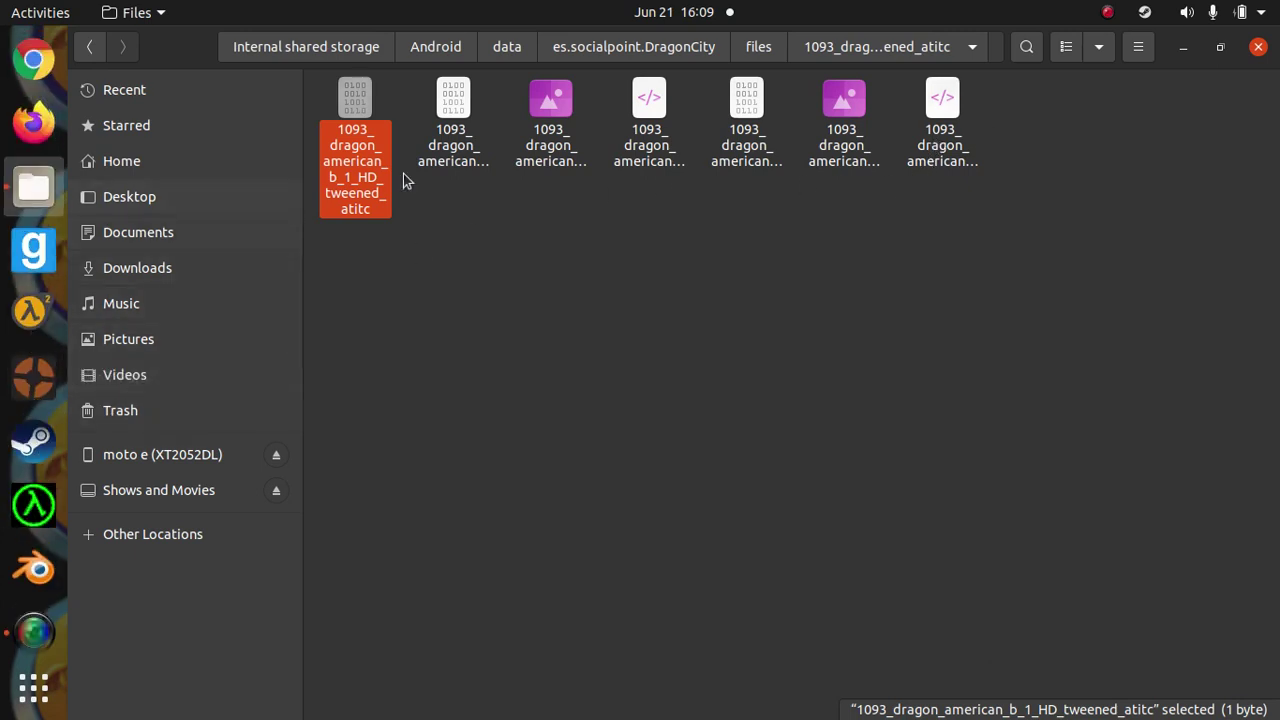
Step: Check atitc.xml's actions, then try running the extensionless atitc file and dismiss the error
right_click(647, 164)
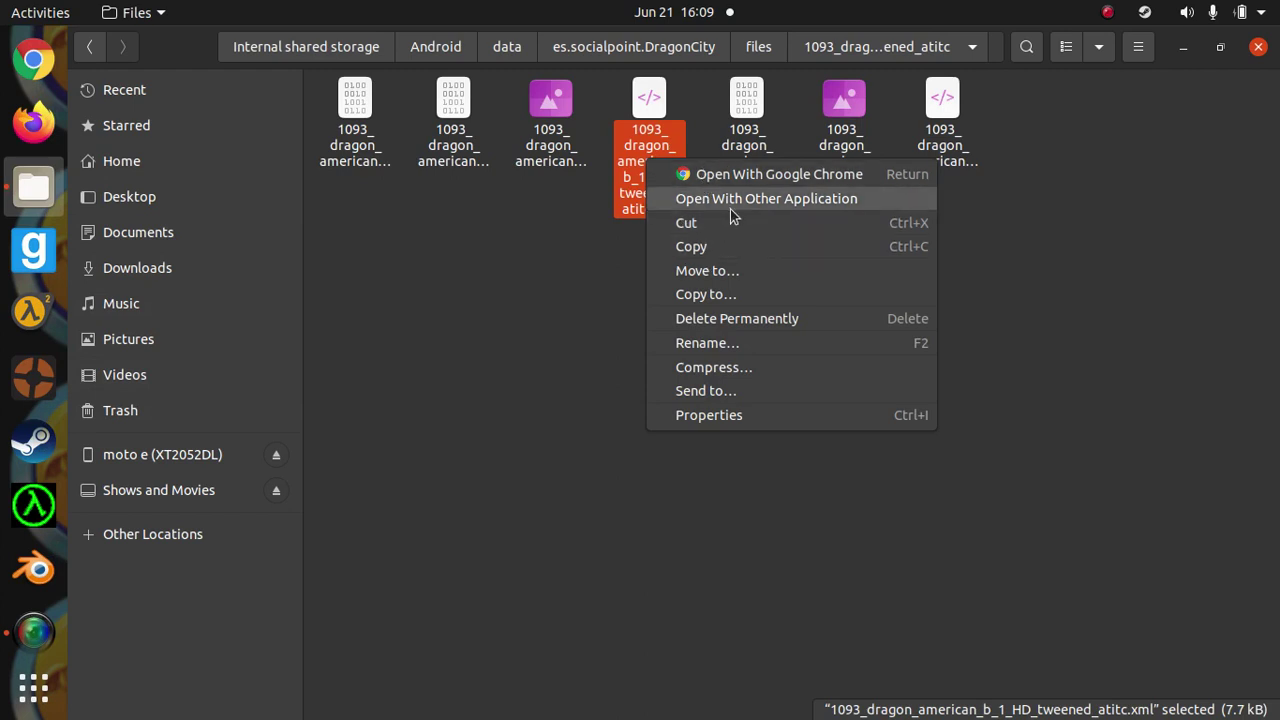
click(560, 305)
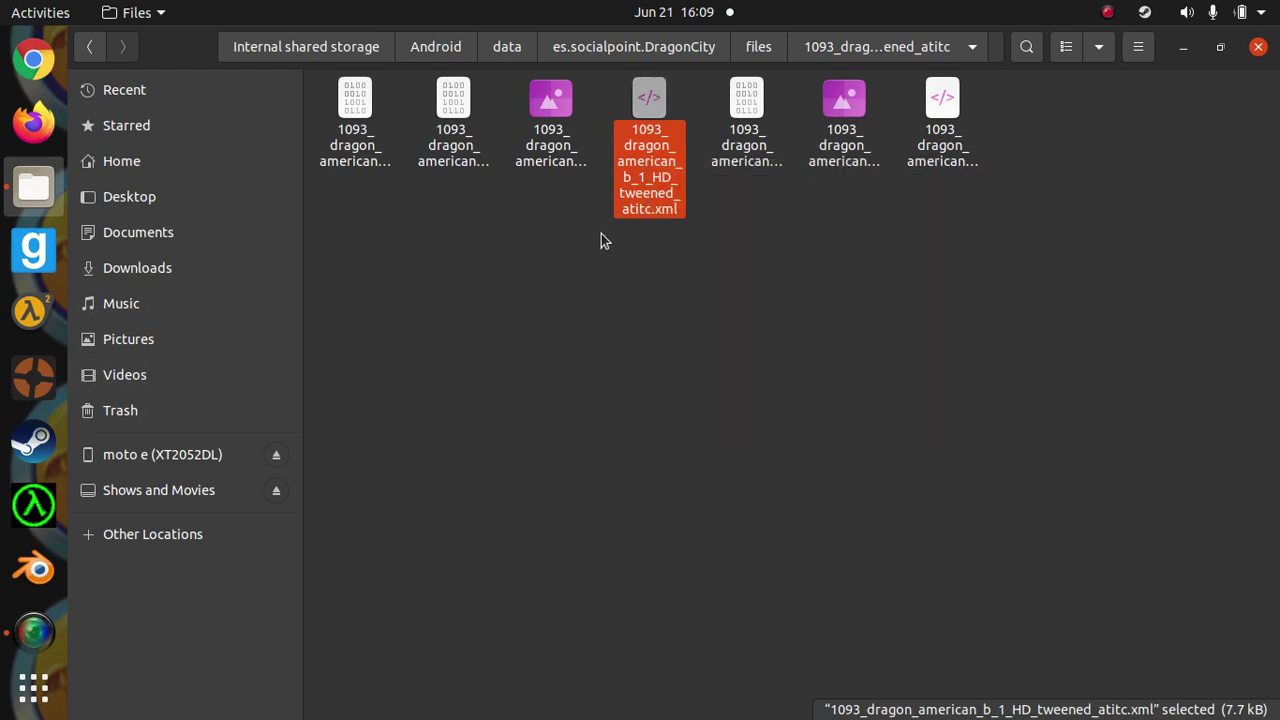
click(929, 126)
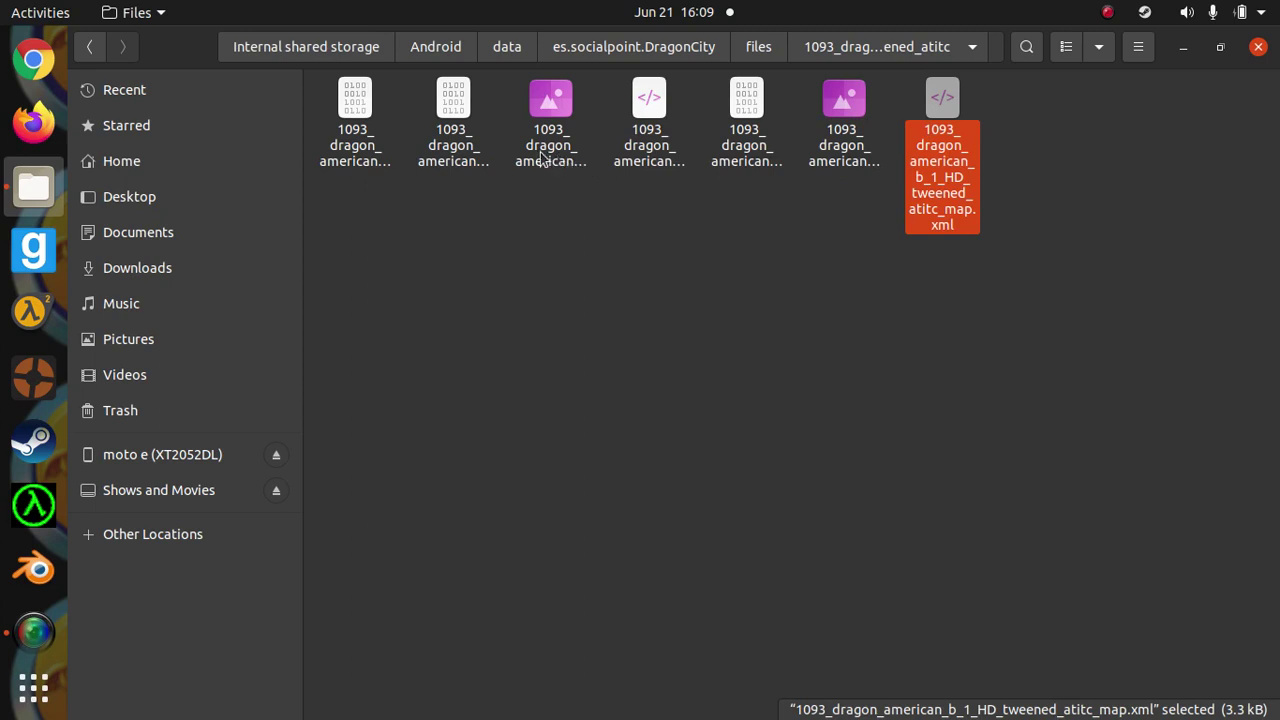
click(411, 141)
click(455, 140)
click(385, 140)
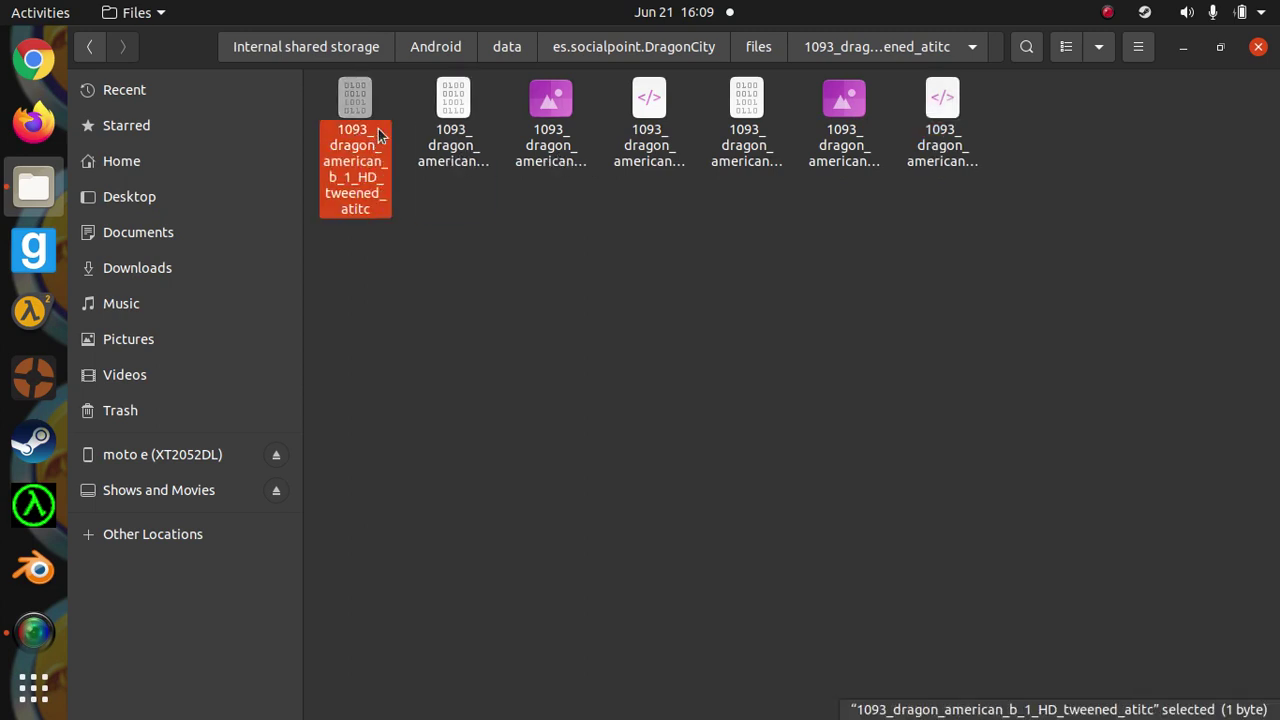
click(432, 131)
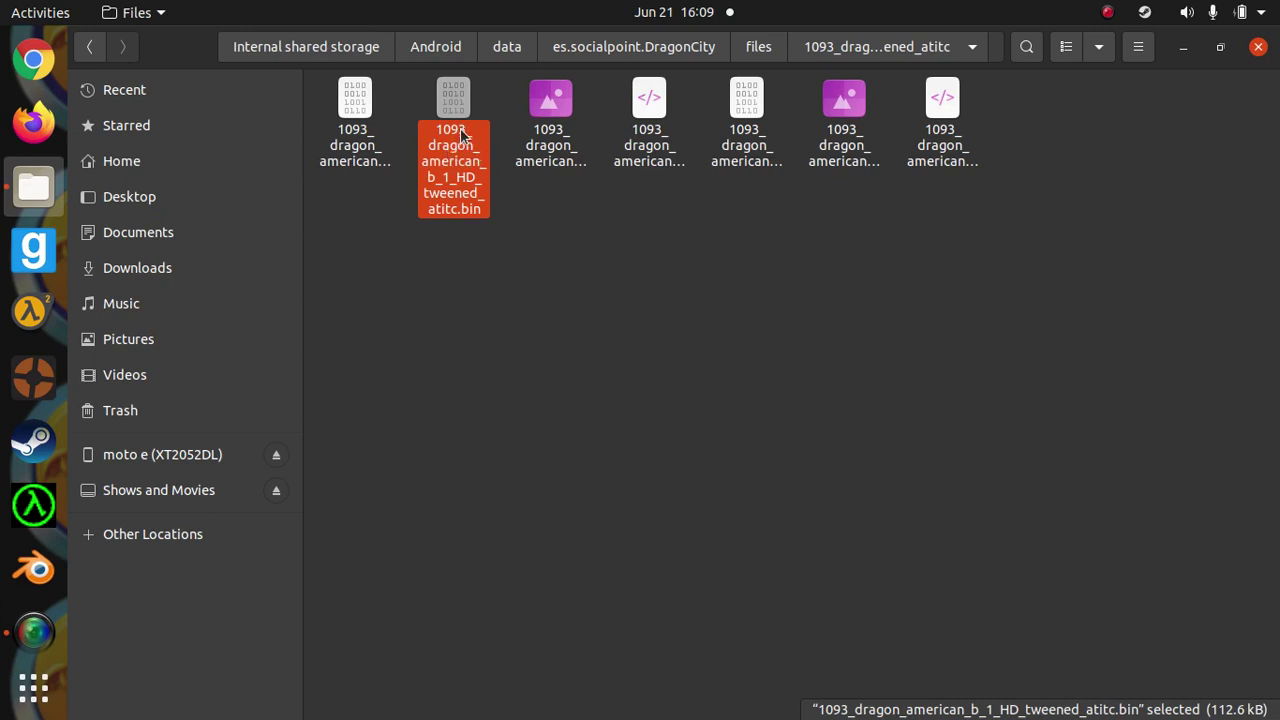
click(346, 152)
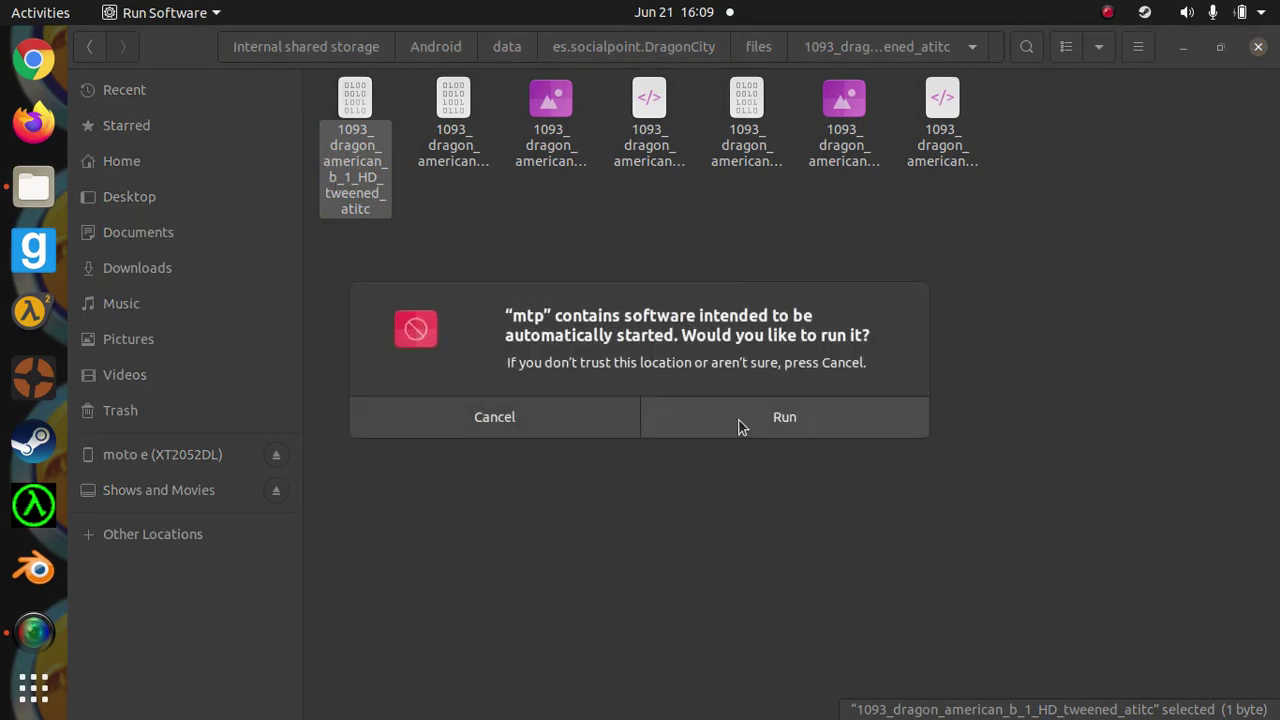
click(739, 420)
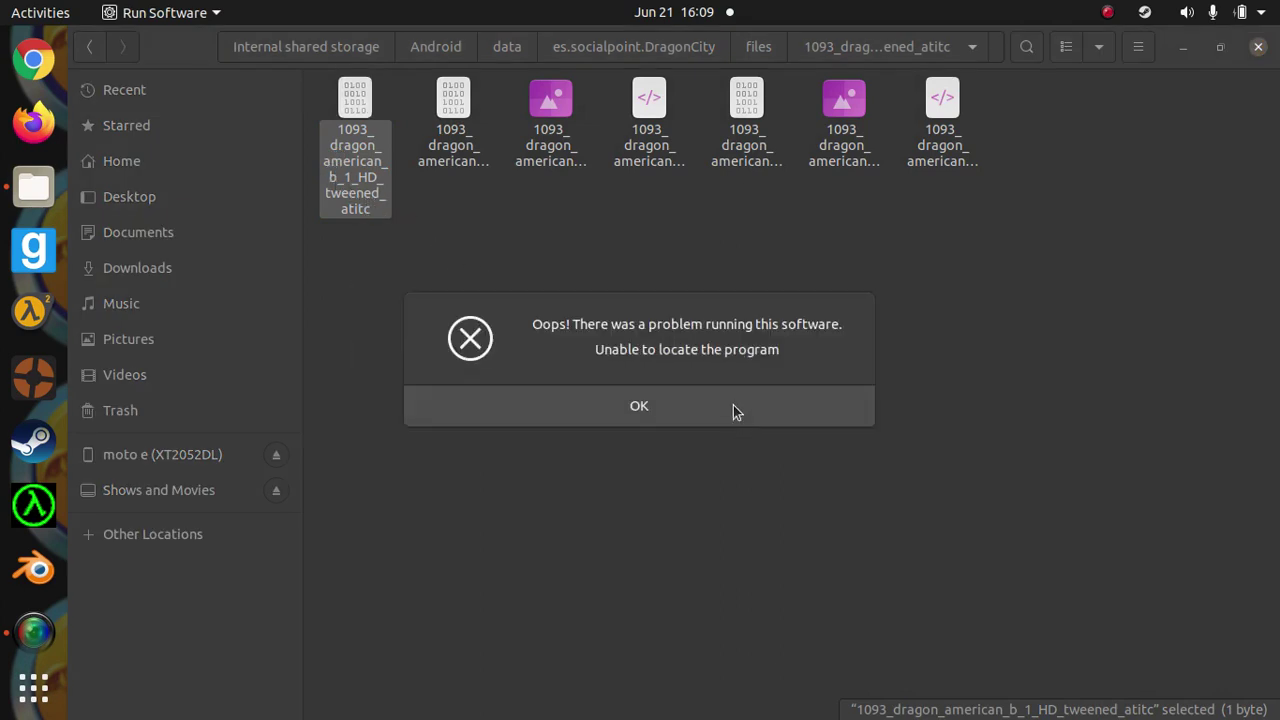
click(733, 405)
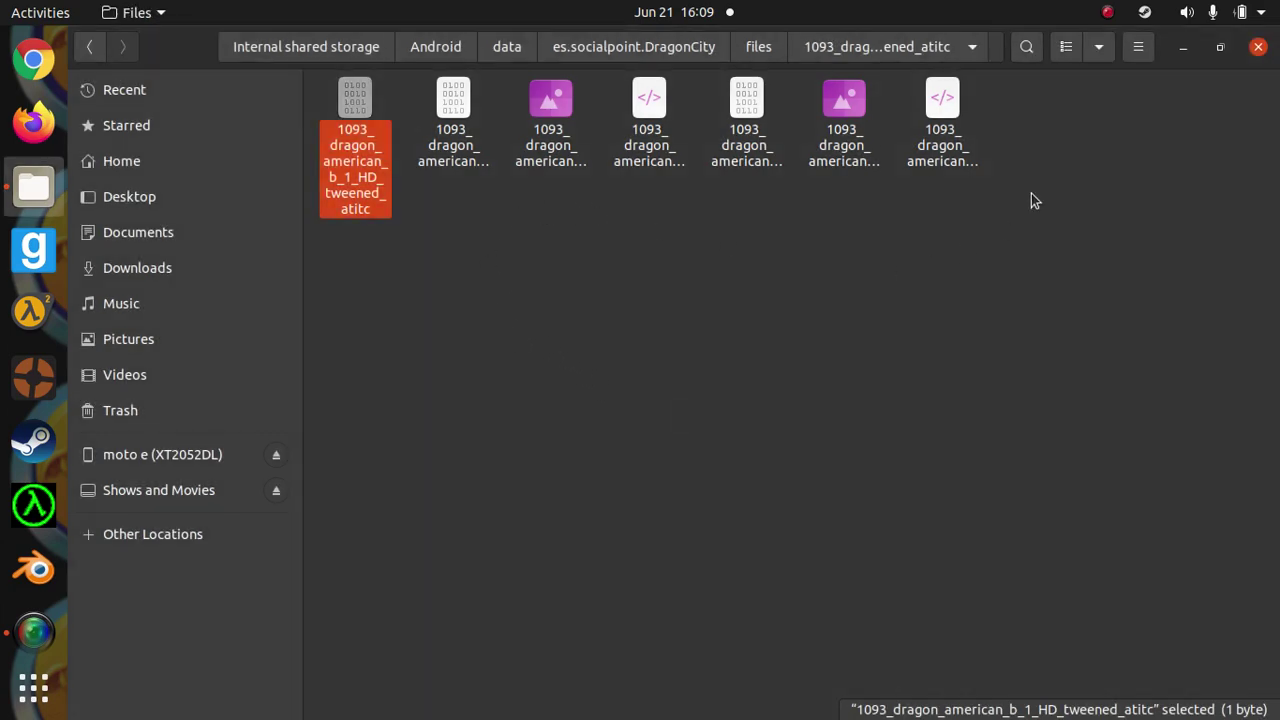
Step: Close Files, reopen it from the dock, and open the moto e phone
click(1258, 47)
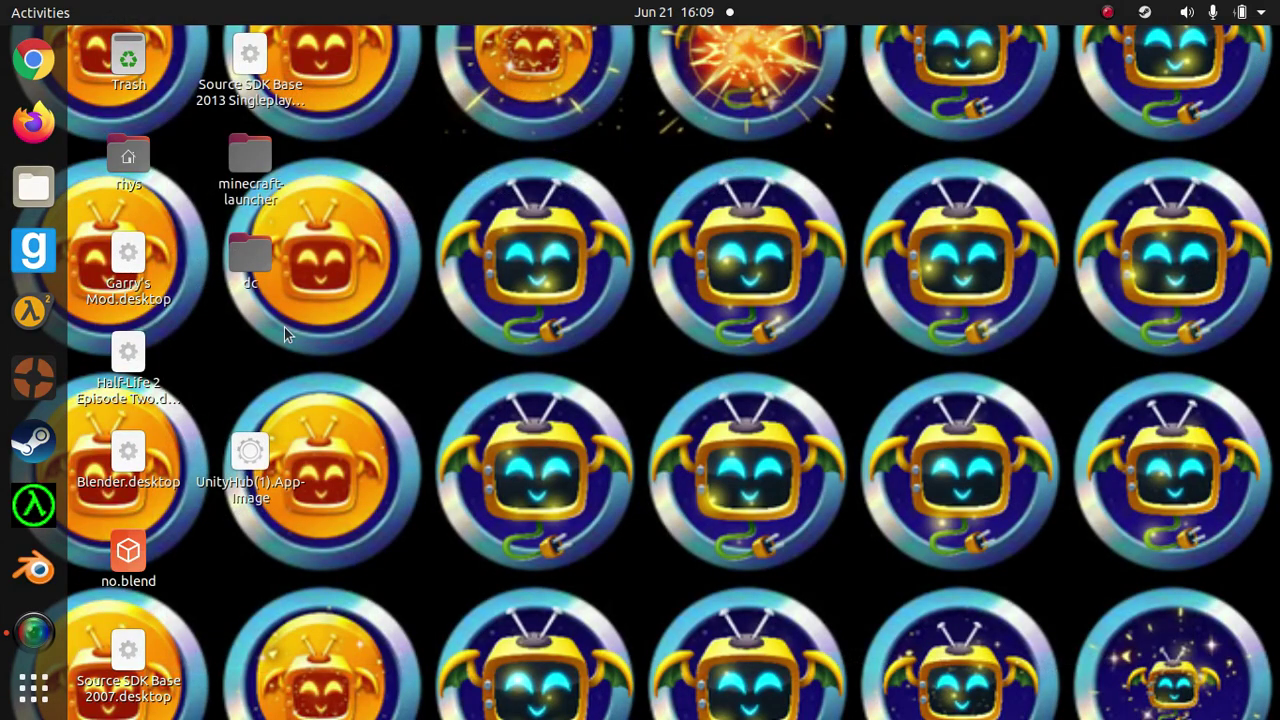
scroll(33, 460, down, 5)
scroll(33, 430, up, 5)
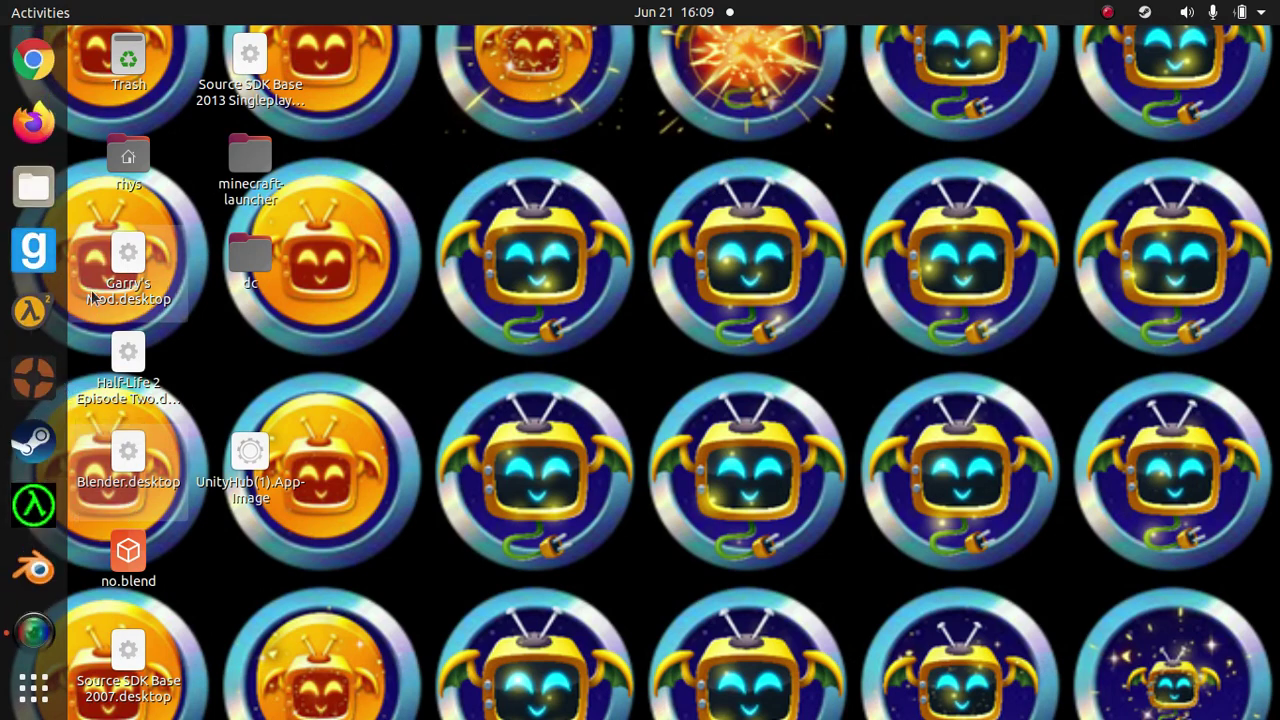
click(33, 187)
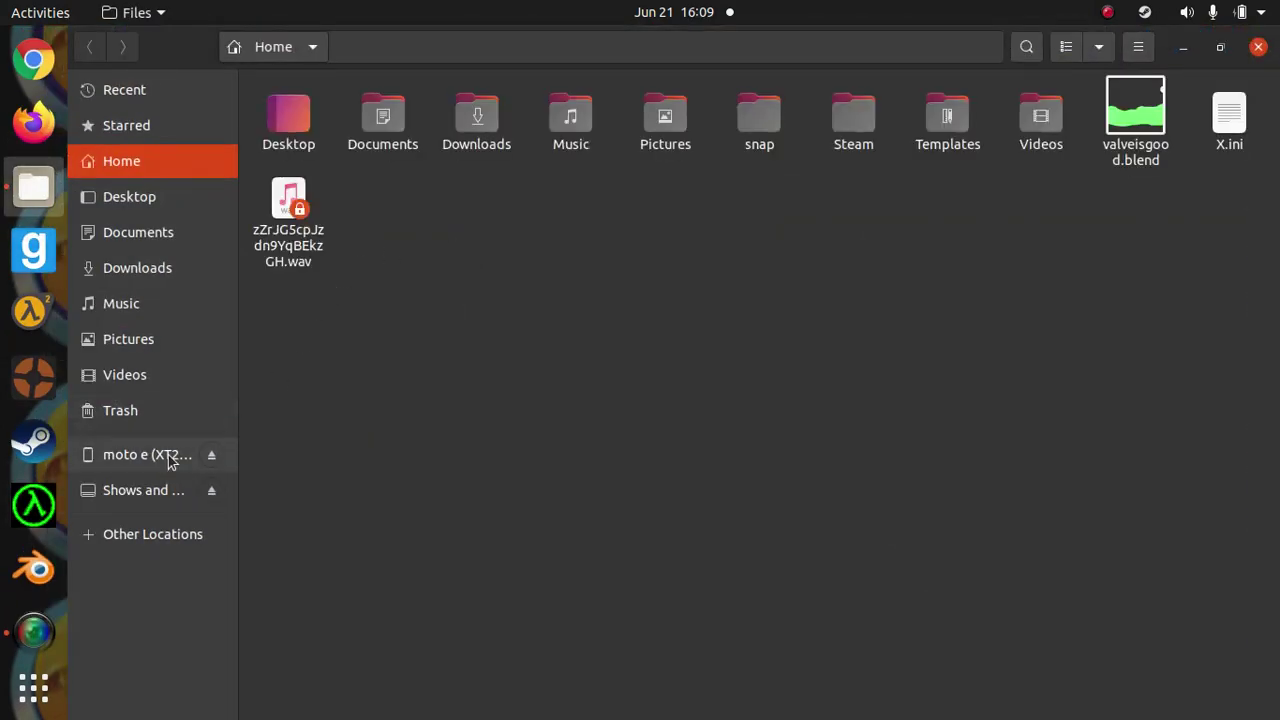
click(170, 455)
Step: Navigate Internal shared storage > Android > data > es.socialpoint.DragonCity > cache
double_click(322, 150)
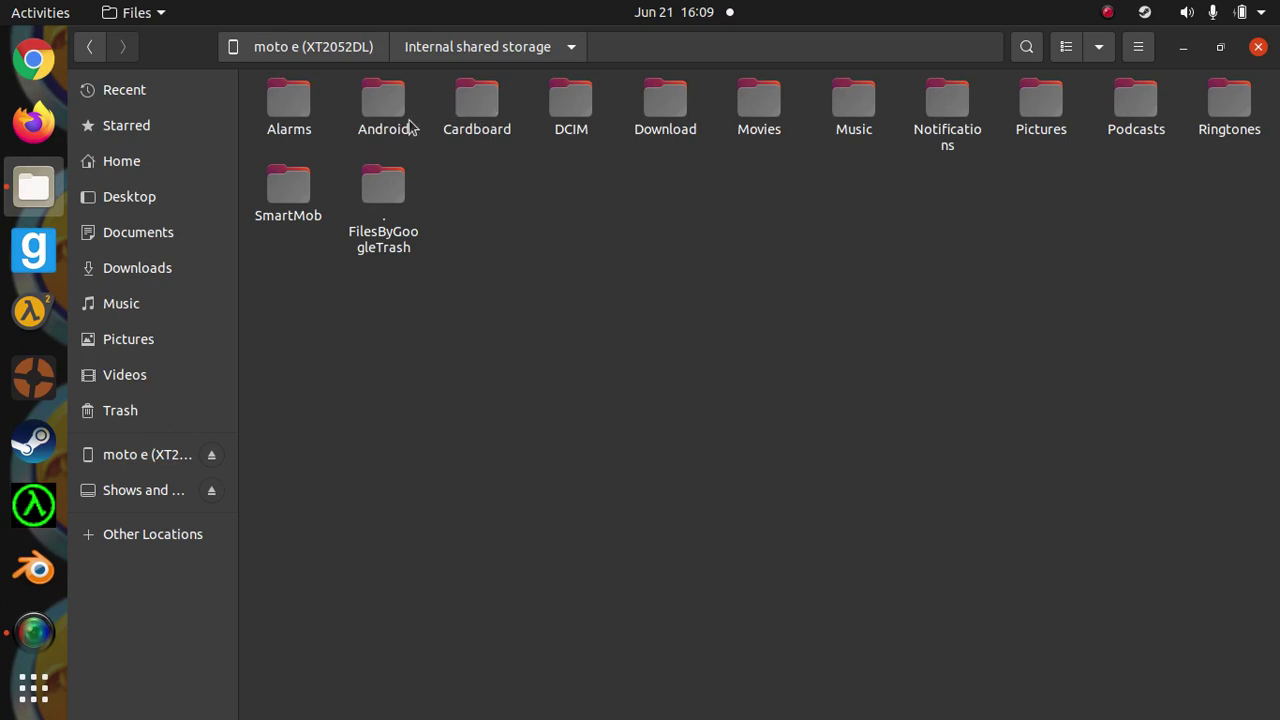
double_click(383, 105)
click(307, 113)
double_click(307, 113)
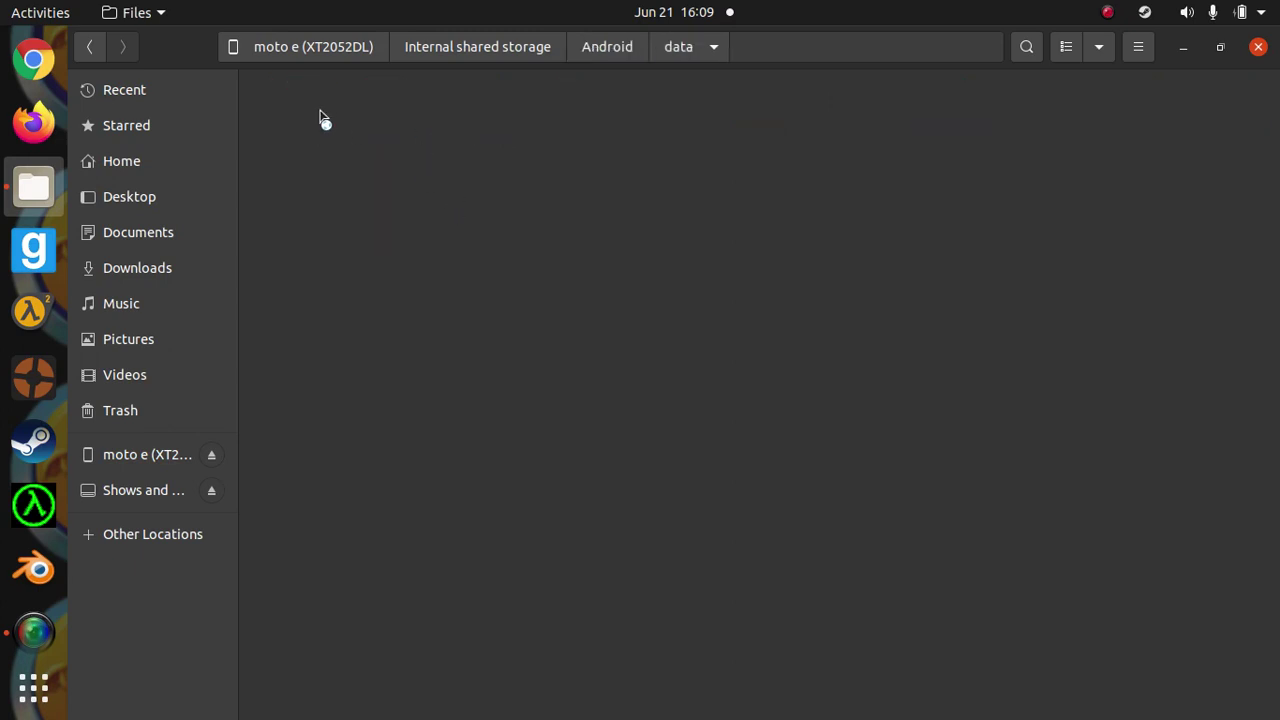
click(647, 636)
double_click(648, 636)
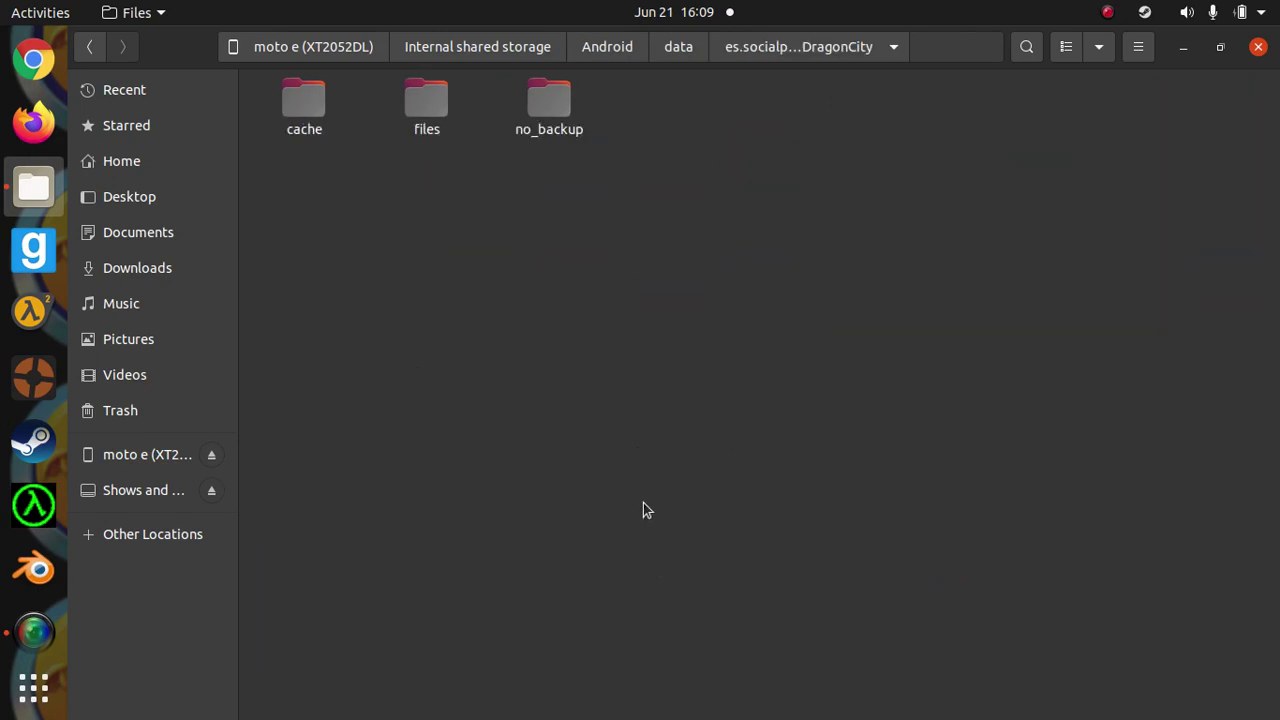
double_click(315, 136)
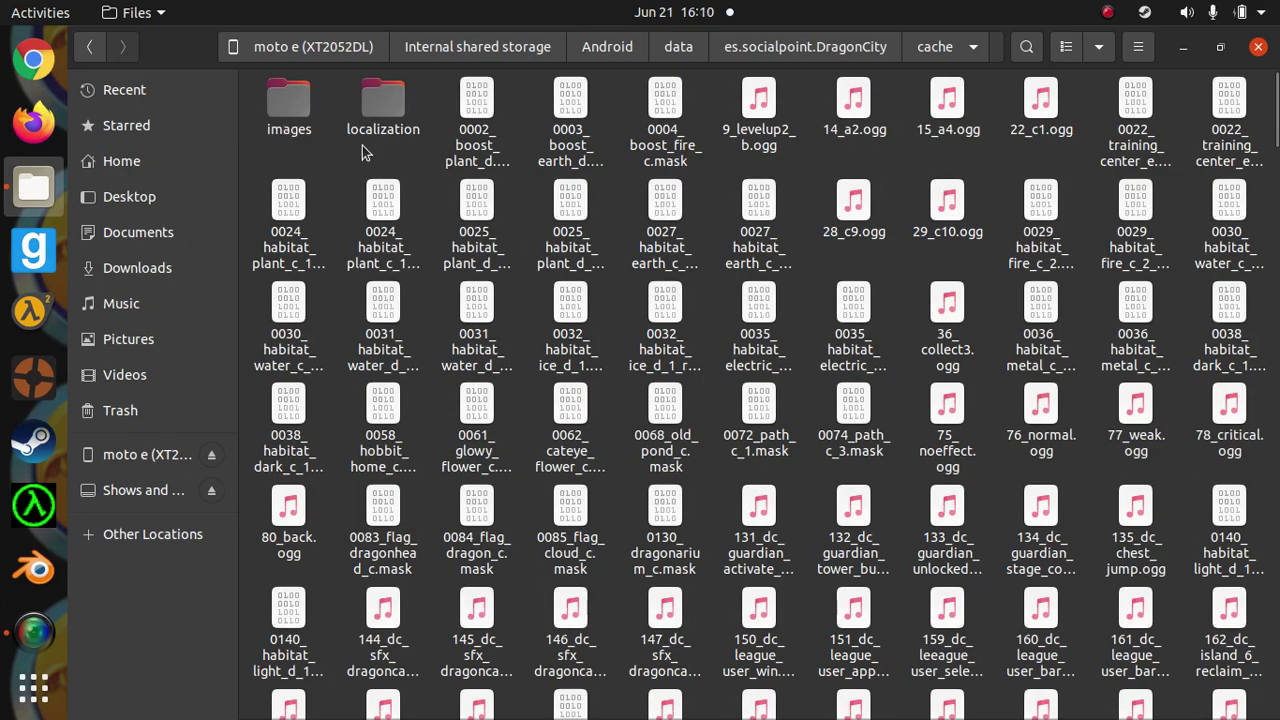
Step: Scroll through the cache images, selecting bt-offer_gems_food_2020-anim-hd.png and gr-cards-cell-very-rare.png
scroll(490, 232, down, 5)
scroll(490, 232, down, 18)
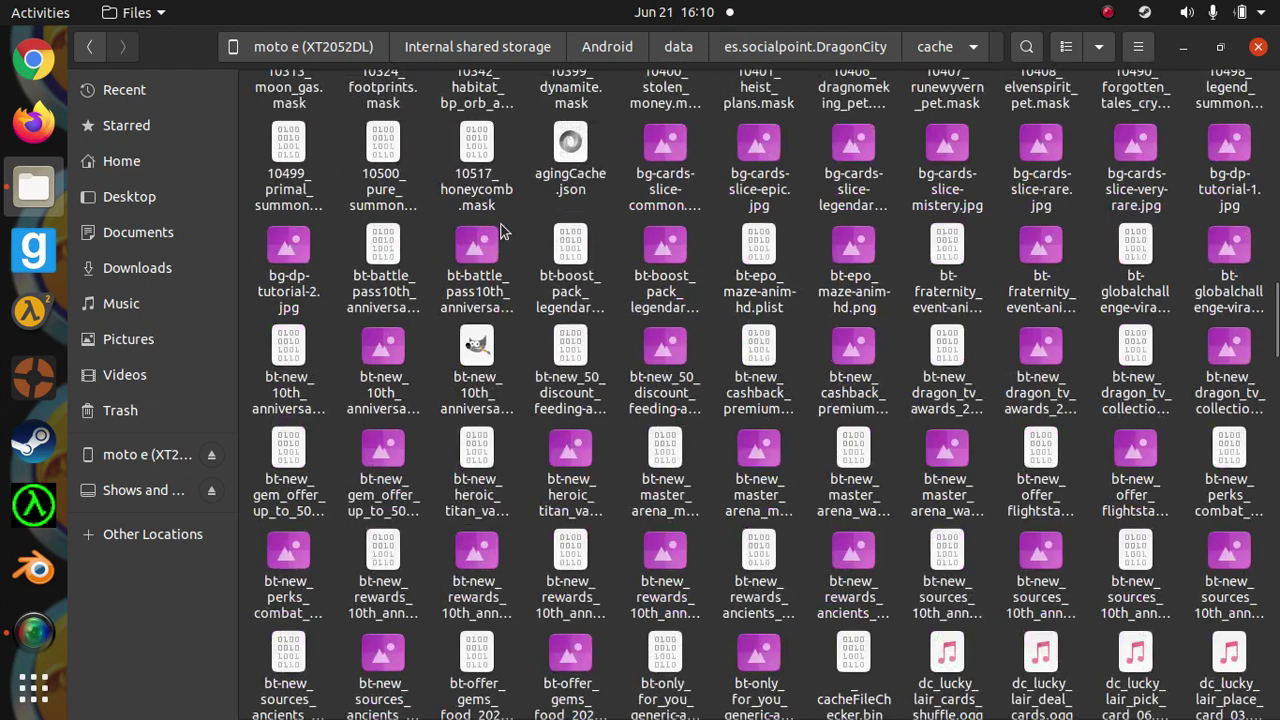
scroll(503, 232, down, 3)
click(478, 502)
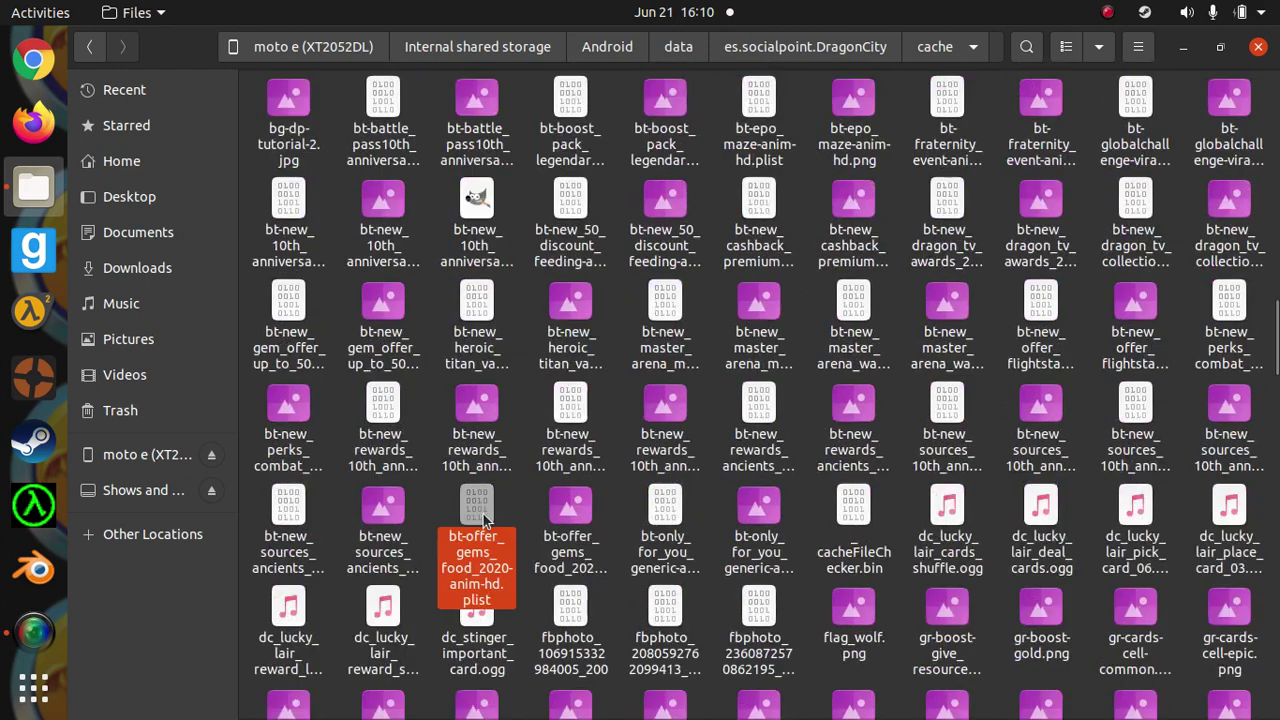
click(580, 505)
scroll(583, 505, down, 5)
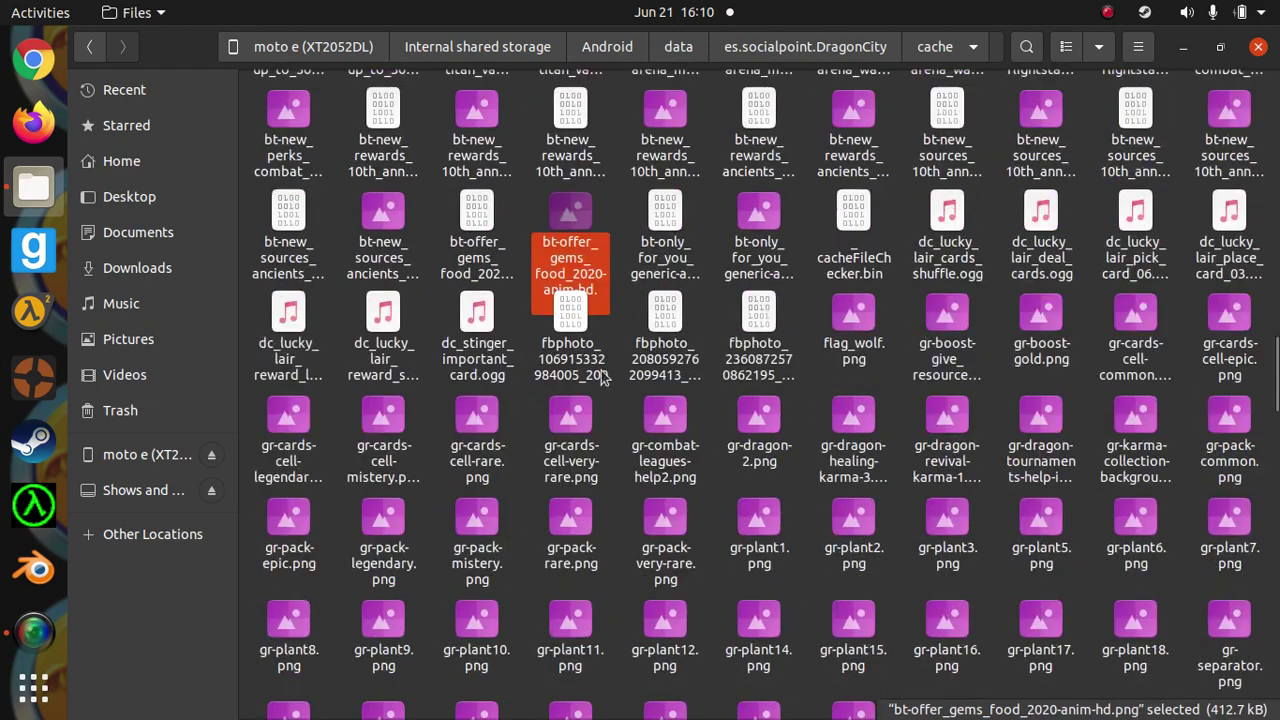
click(587, 430)
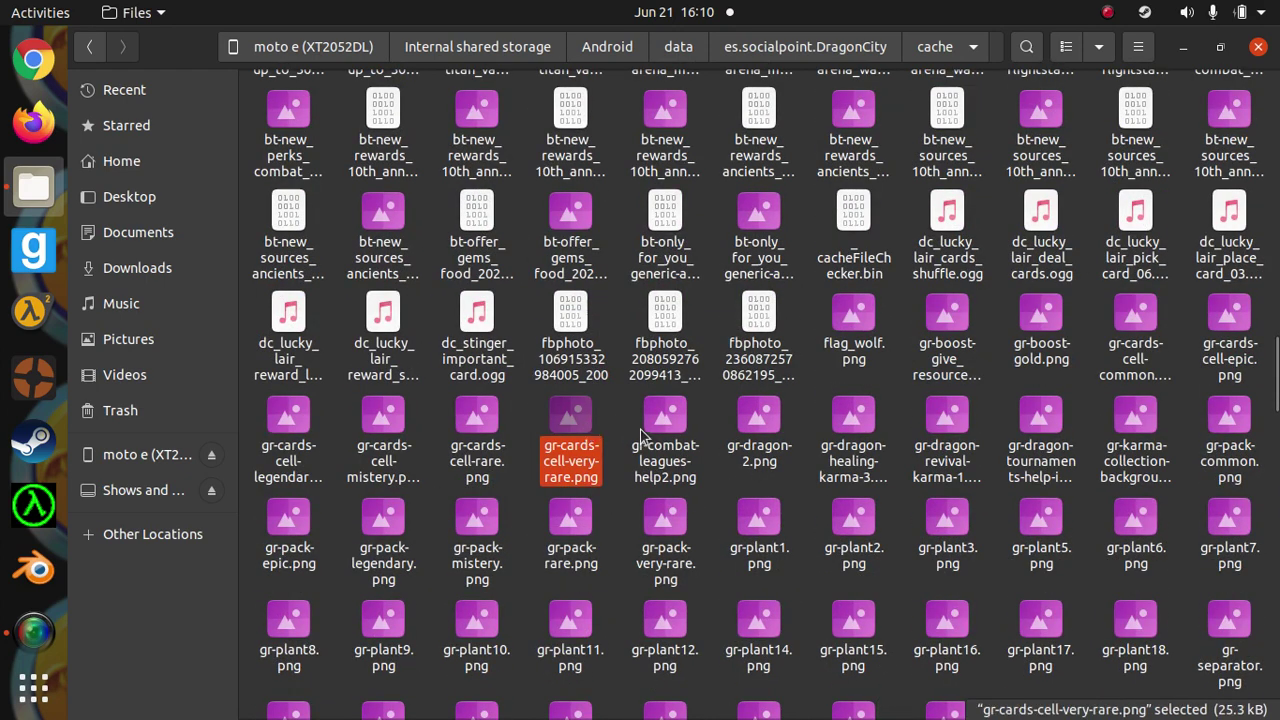
scroll(750, 473, down, 4)
scroll(752, 473, down, 20)
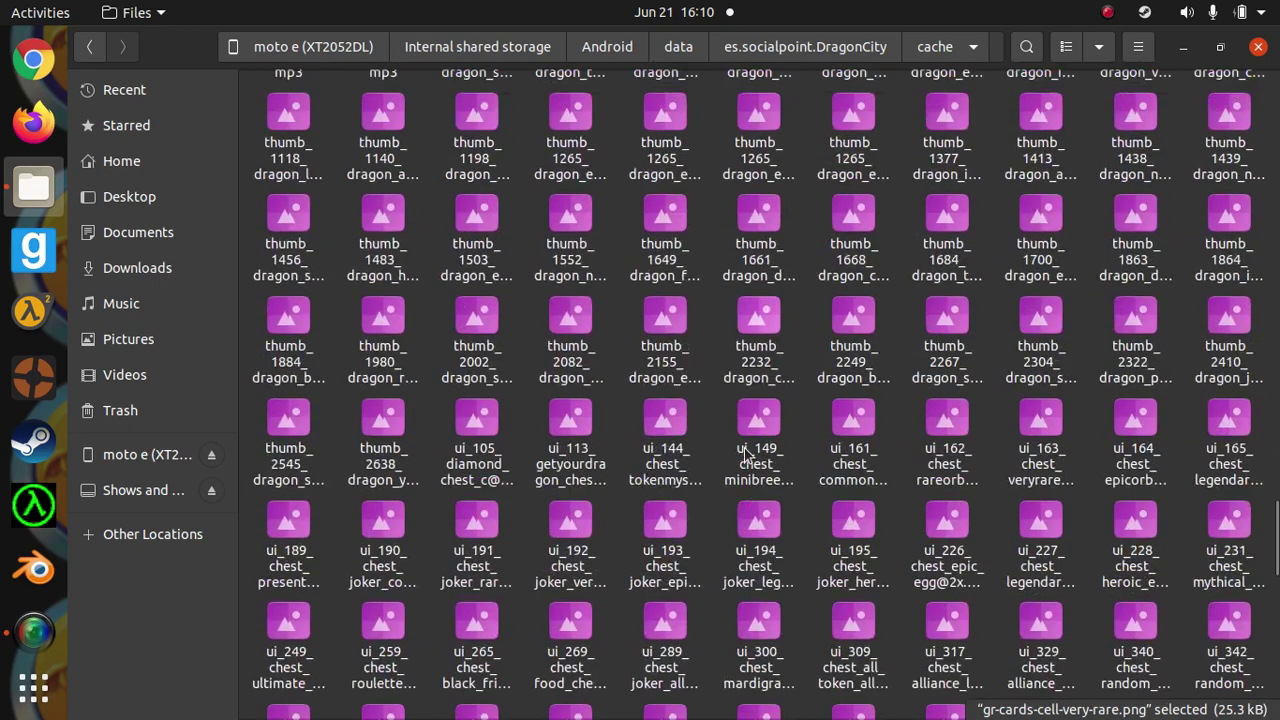
scroll(750, 550, down, 9)
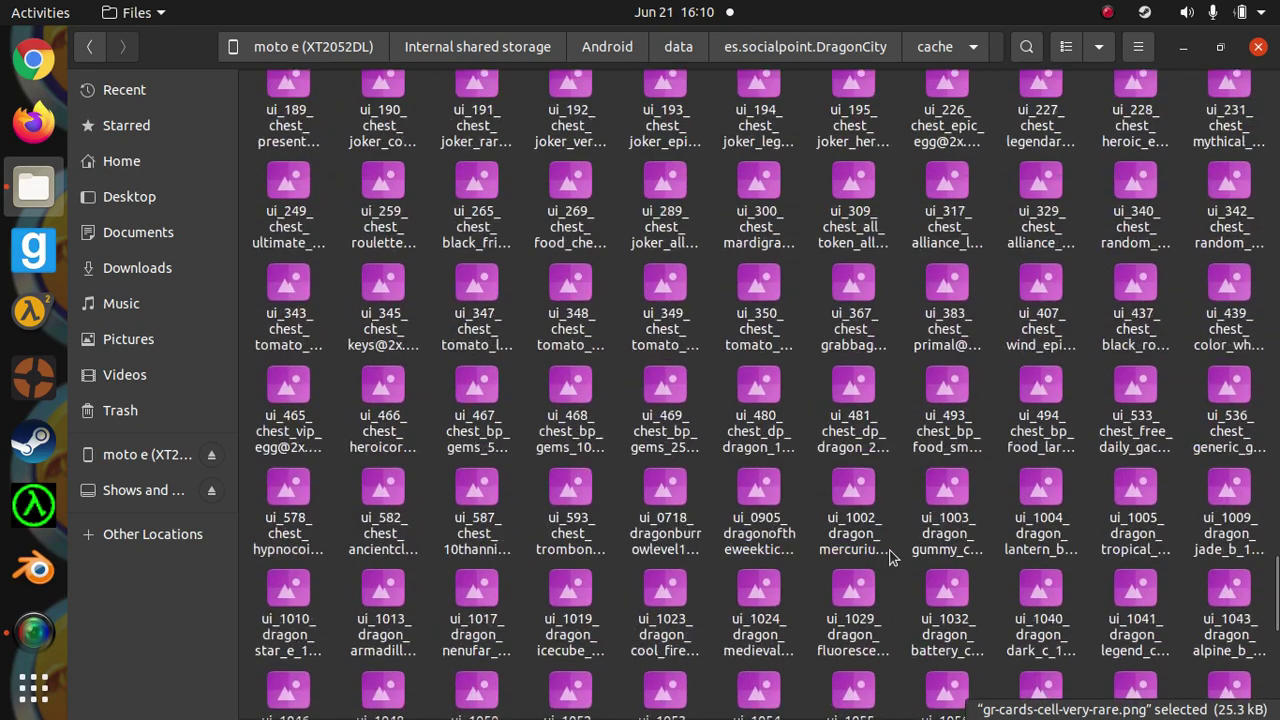
scroll(925, 530, down, 7)
scroll(945, 510, up, 11)
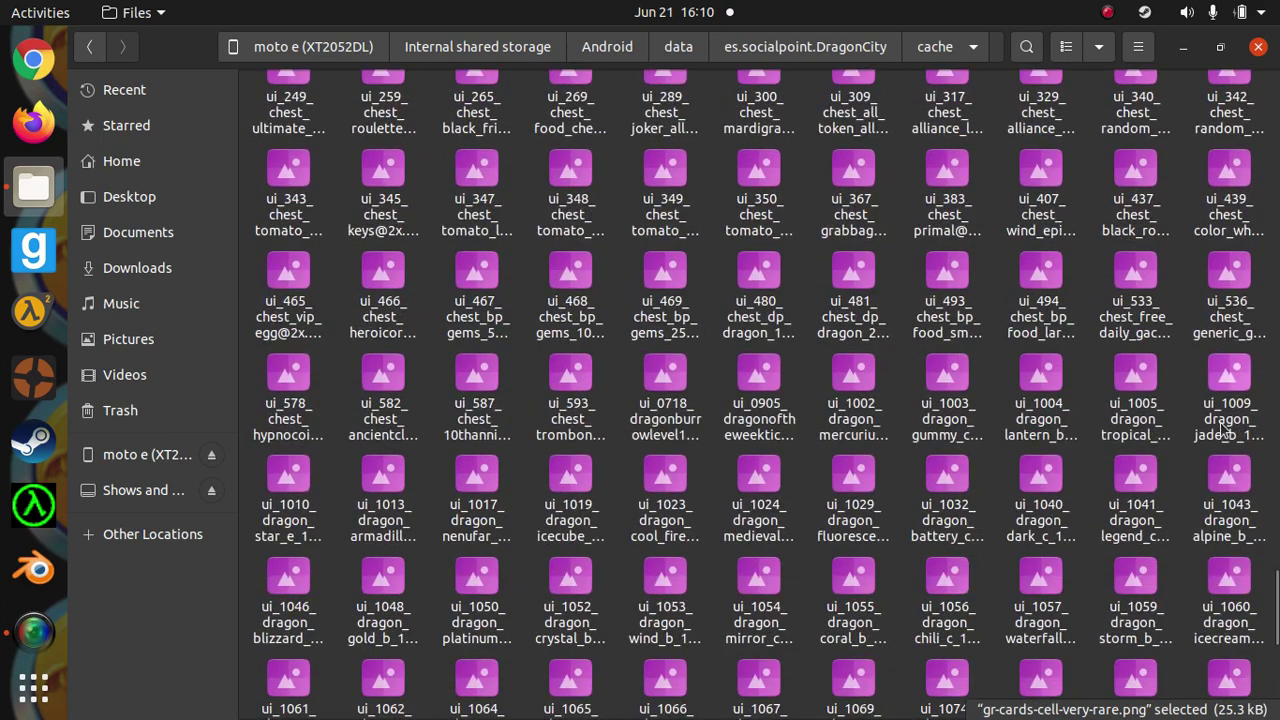
click(1155, 403)
click(1210, 402)
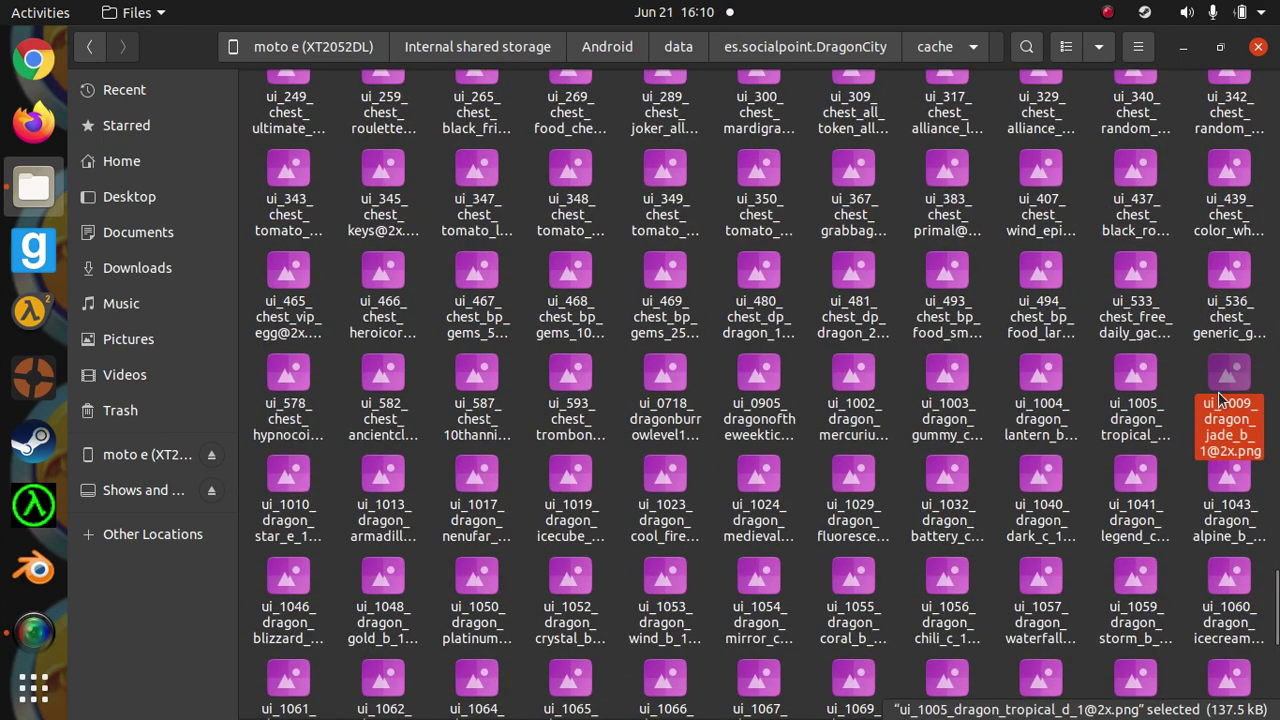
click(1222, 285)
click(1140, 280)
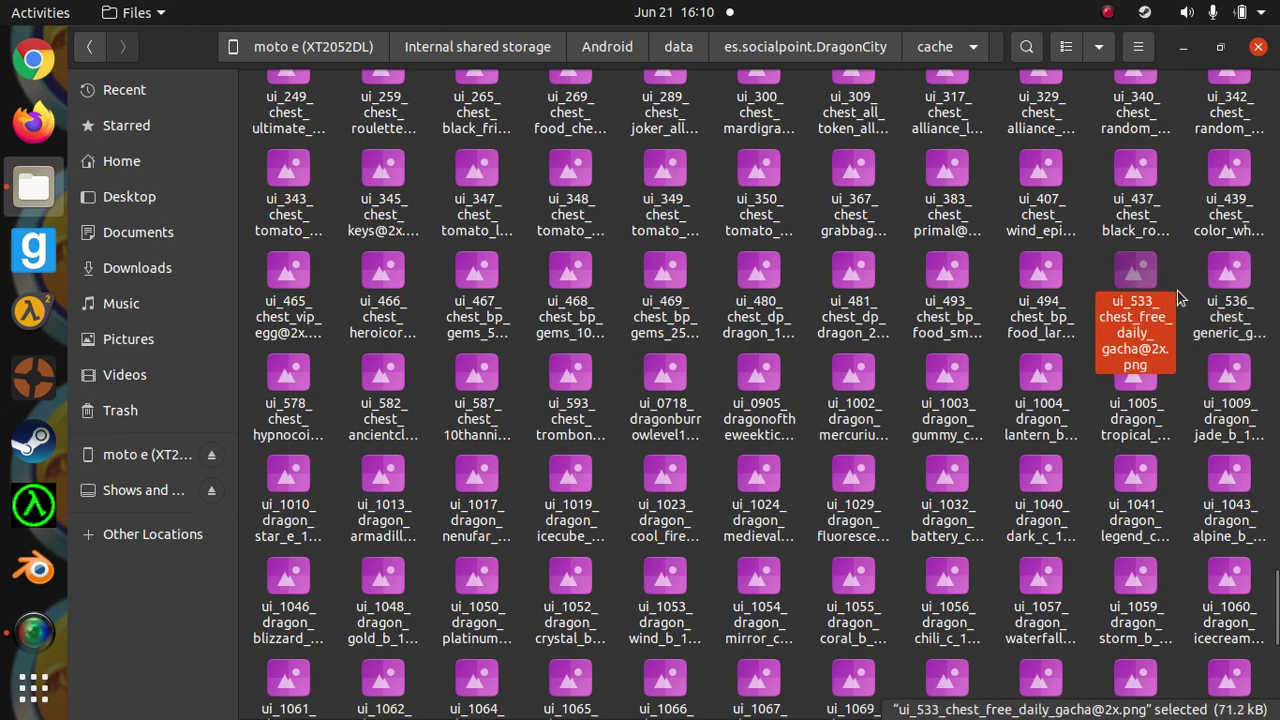
double_click(1228, 285)
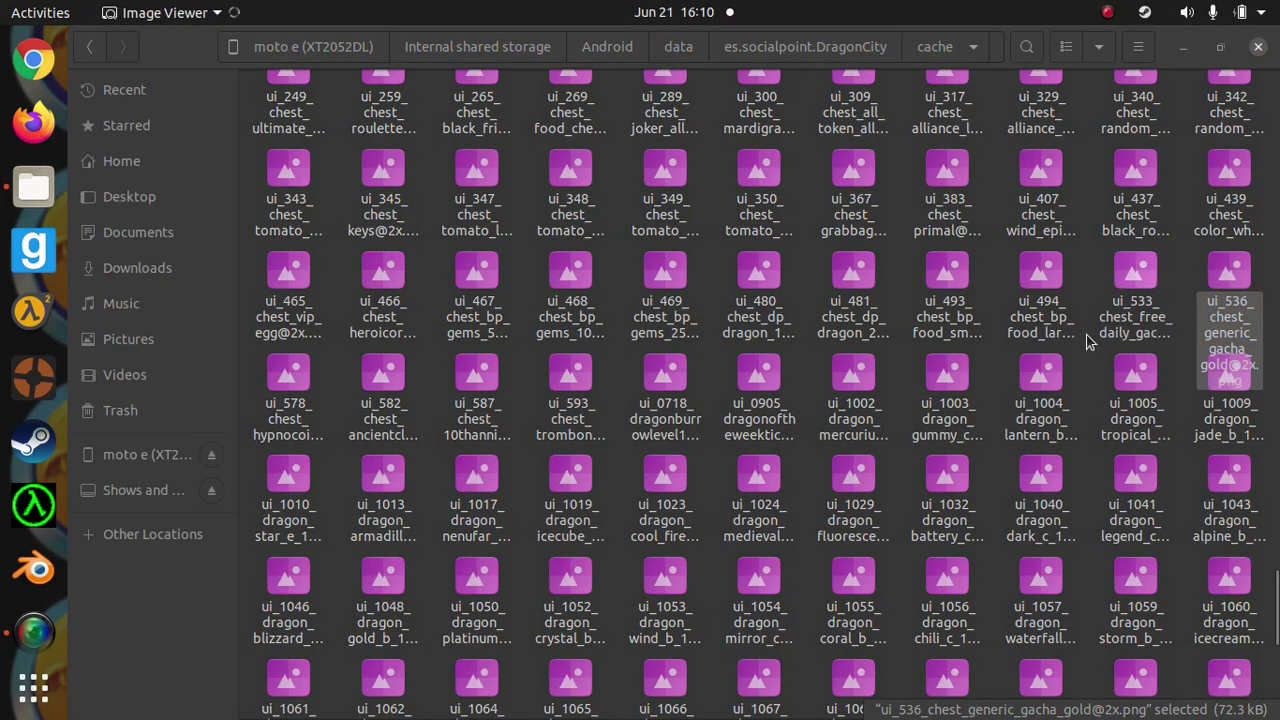
click(875, 203)
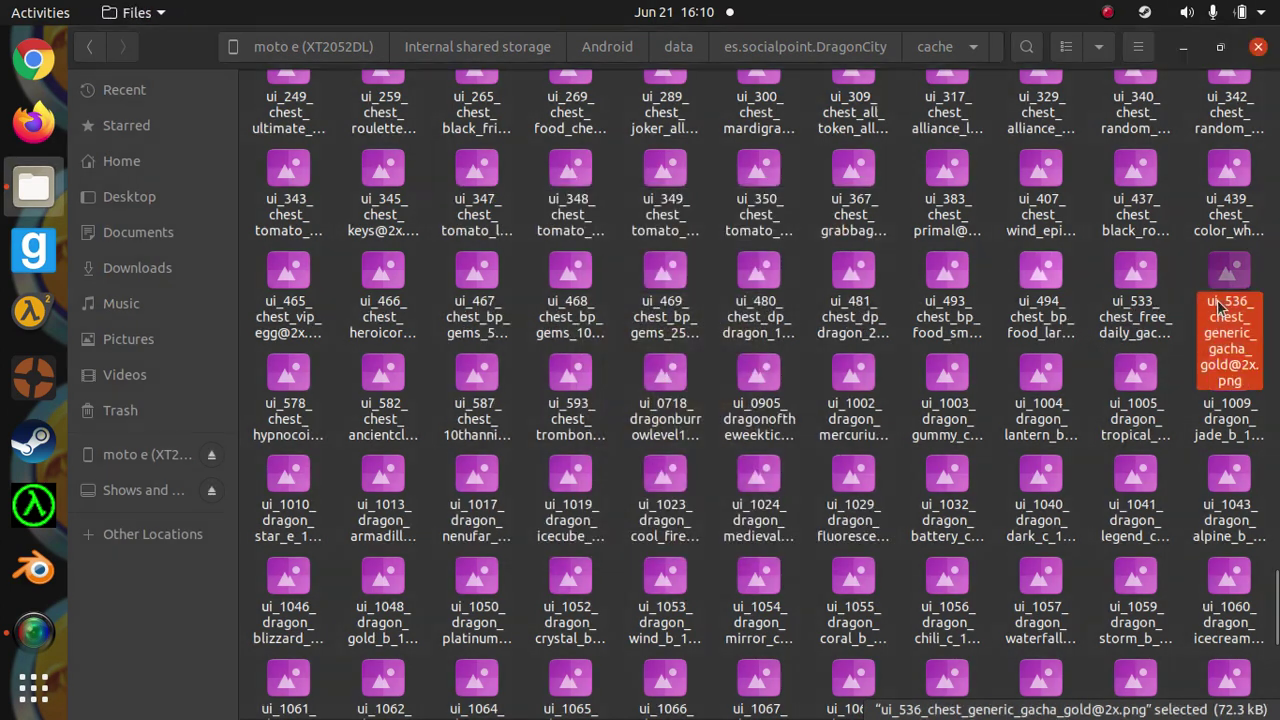
right_click(1228, 312)
click(1025, 511)
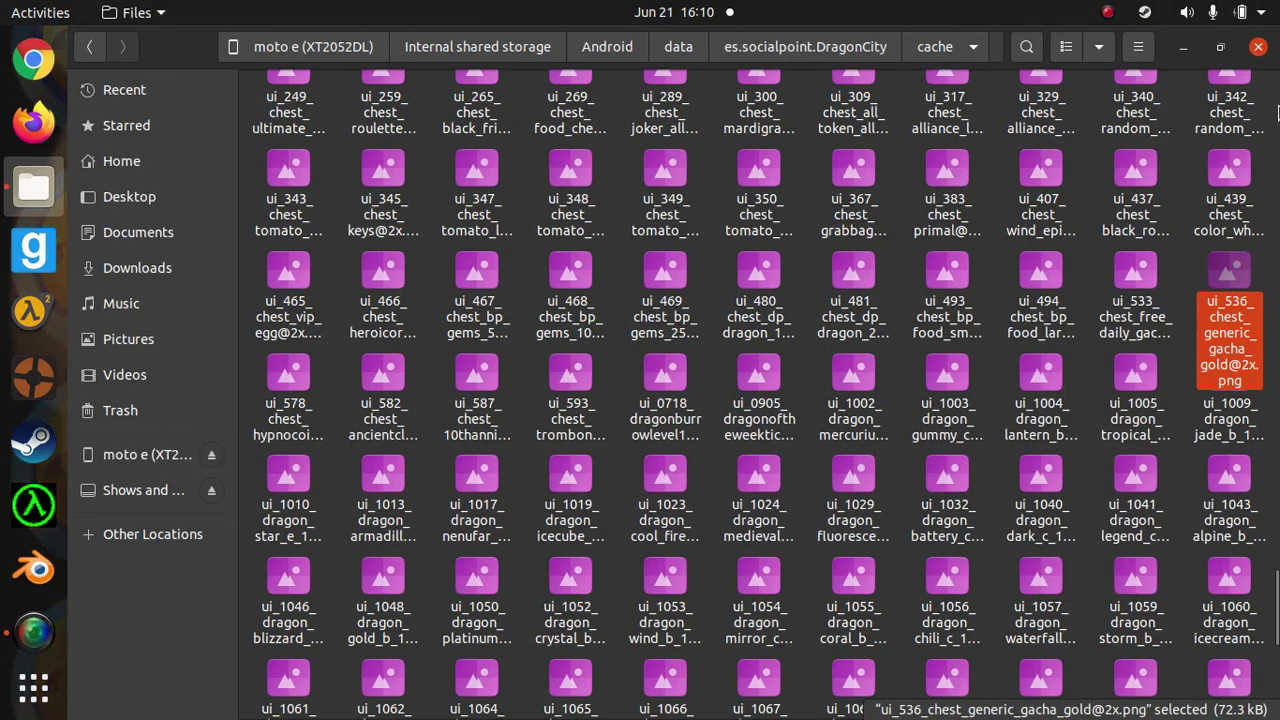
click(1257, 47)
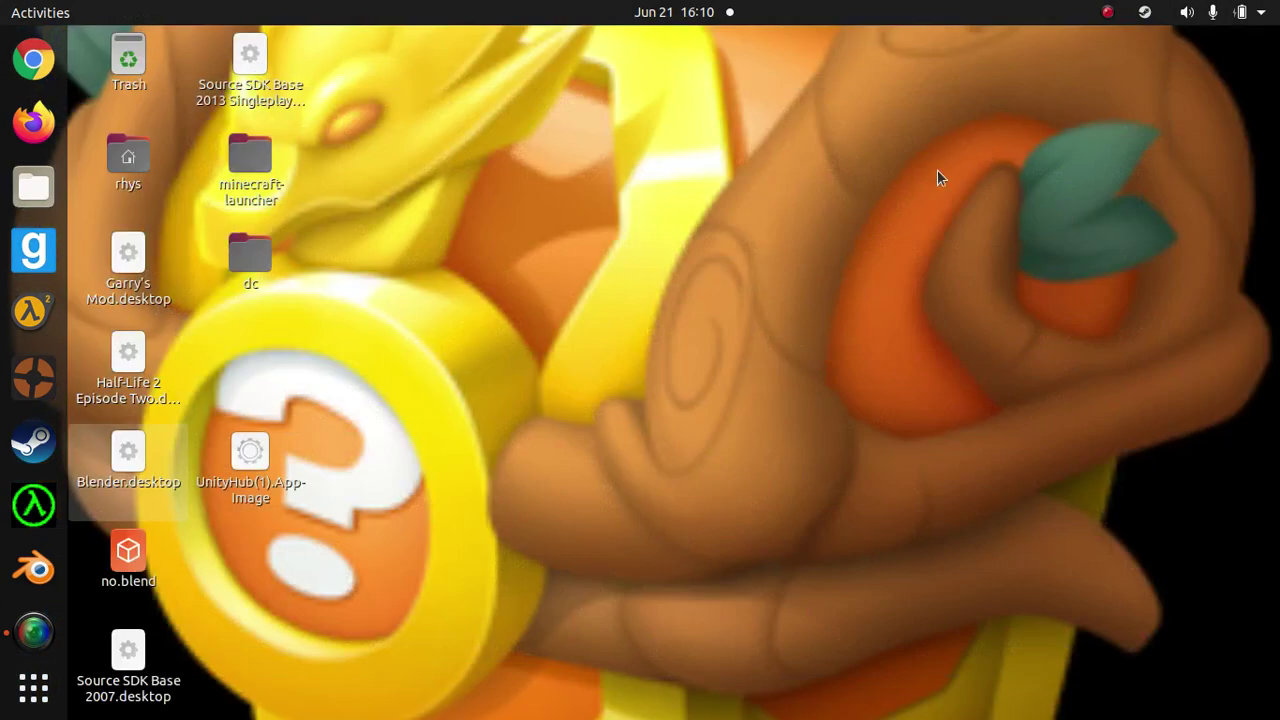
click(1115, 13)
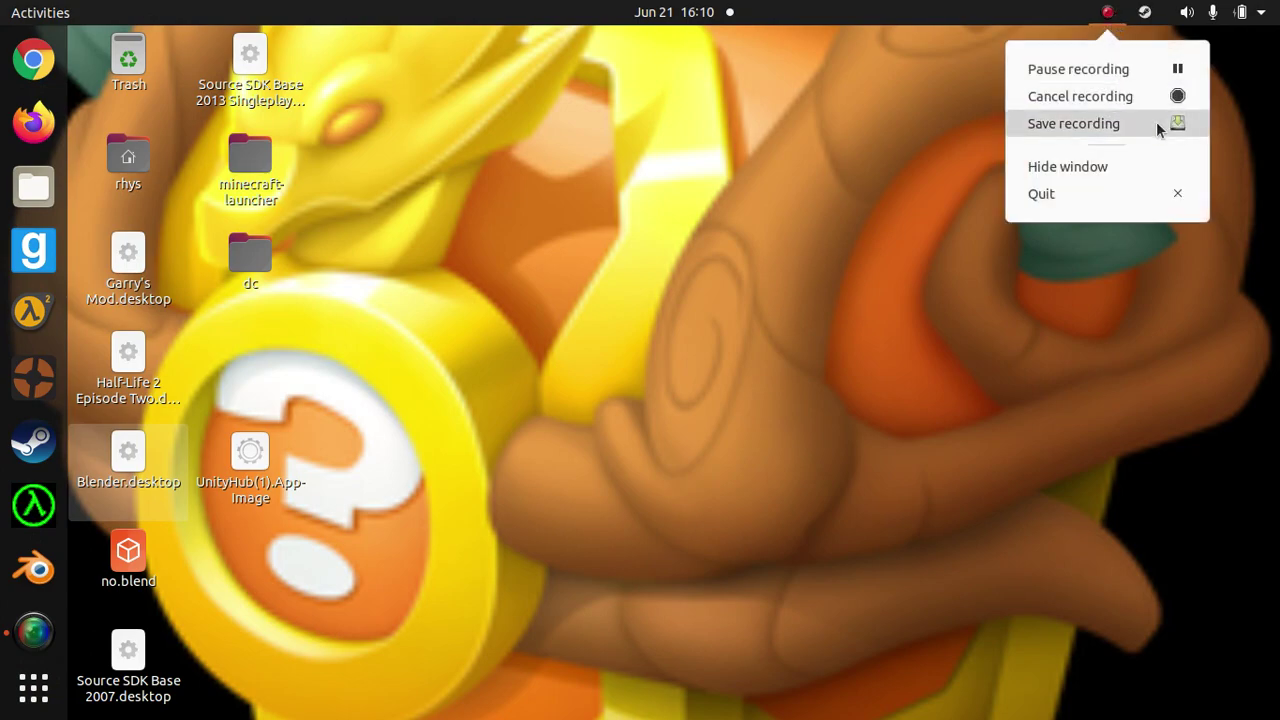